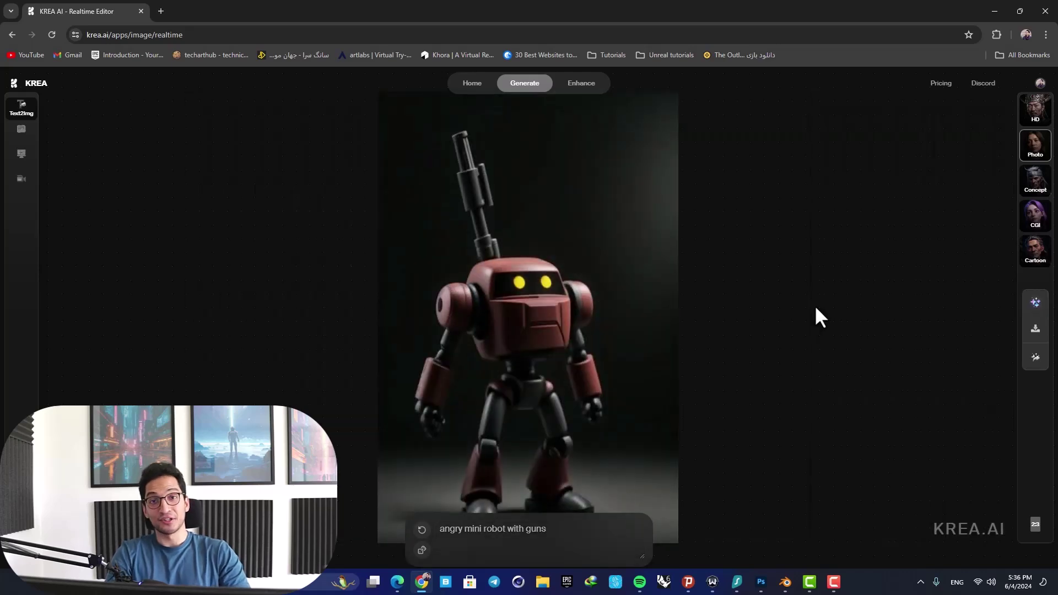
Step: Download the red robot image, and switch generation to the Concept style with a 3:2 aspect ratio
left_click(1035, 330)
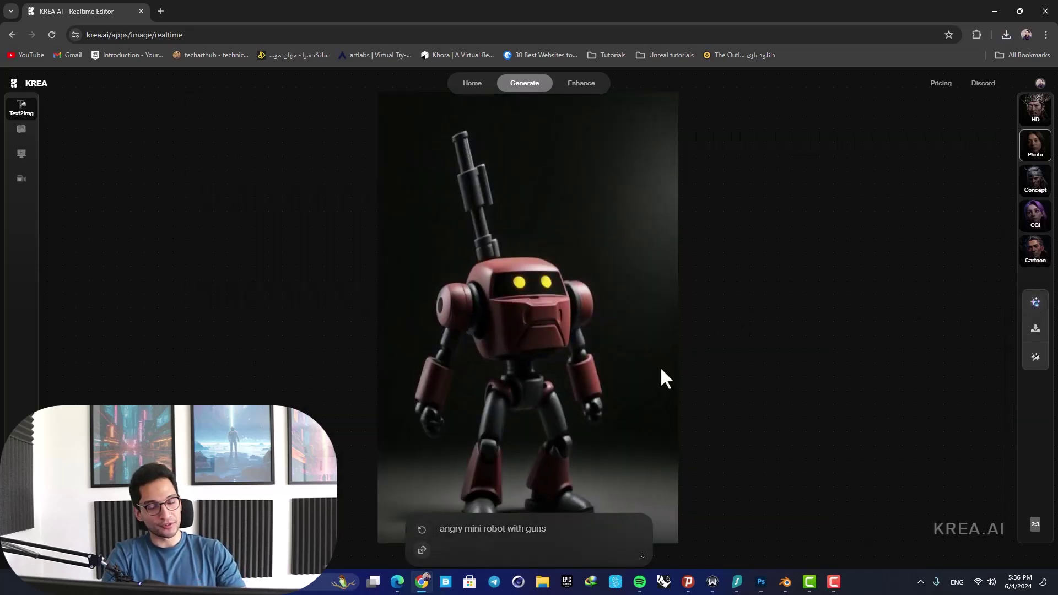
left_click(1036, 179)
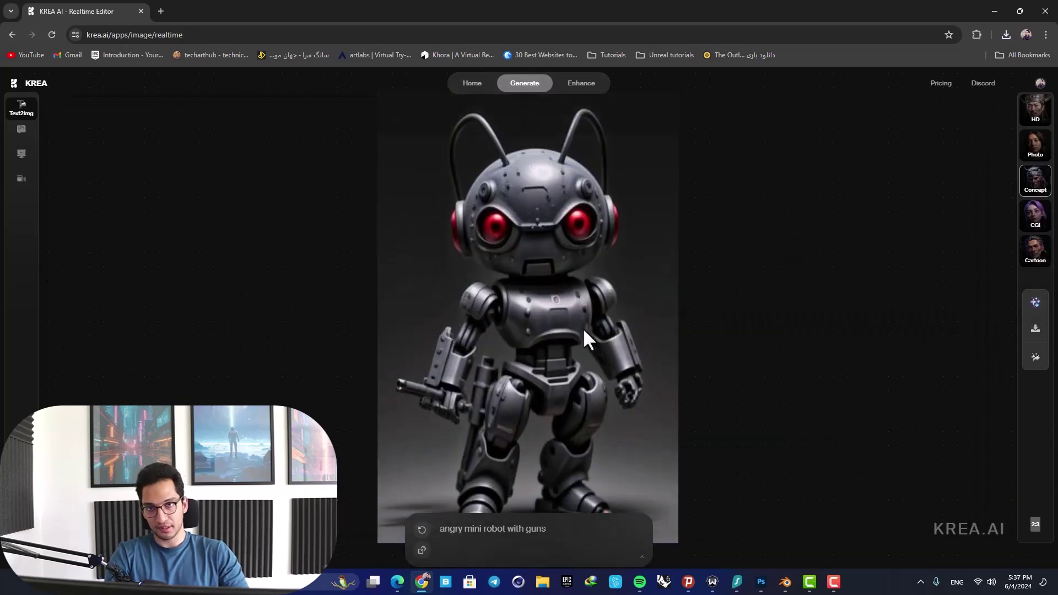
left_click(1036, 524)
Step: Generate several variations of the "angry mini robot with guns" prompt and quick-enhance the red robot
left_click(423, 530)
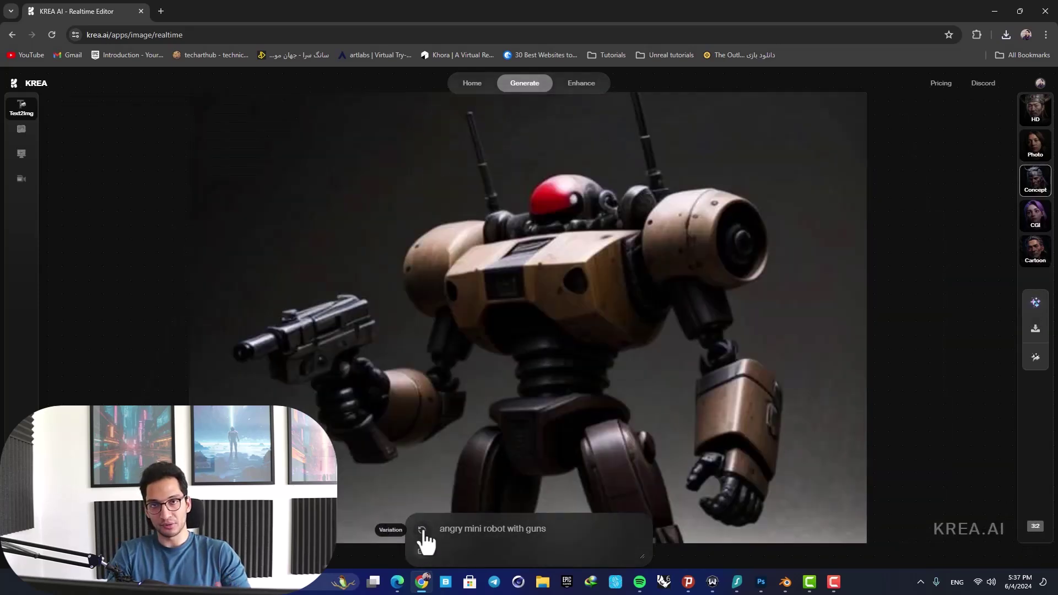
left_click(423, 530)
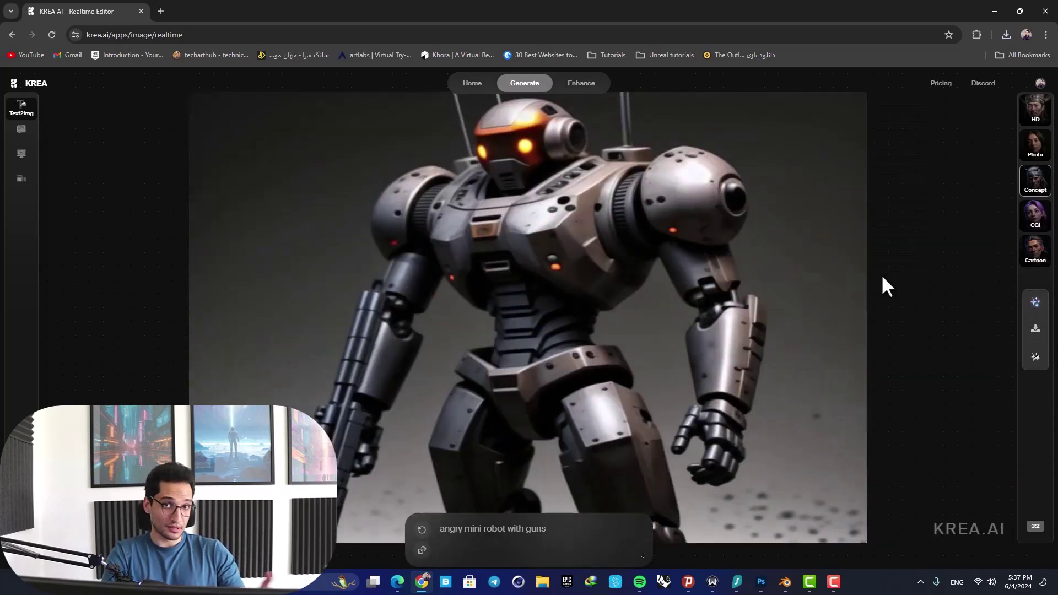
left_click(422, 549)
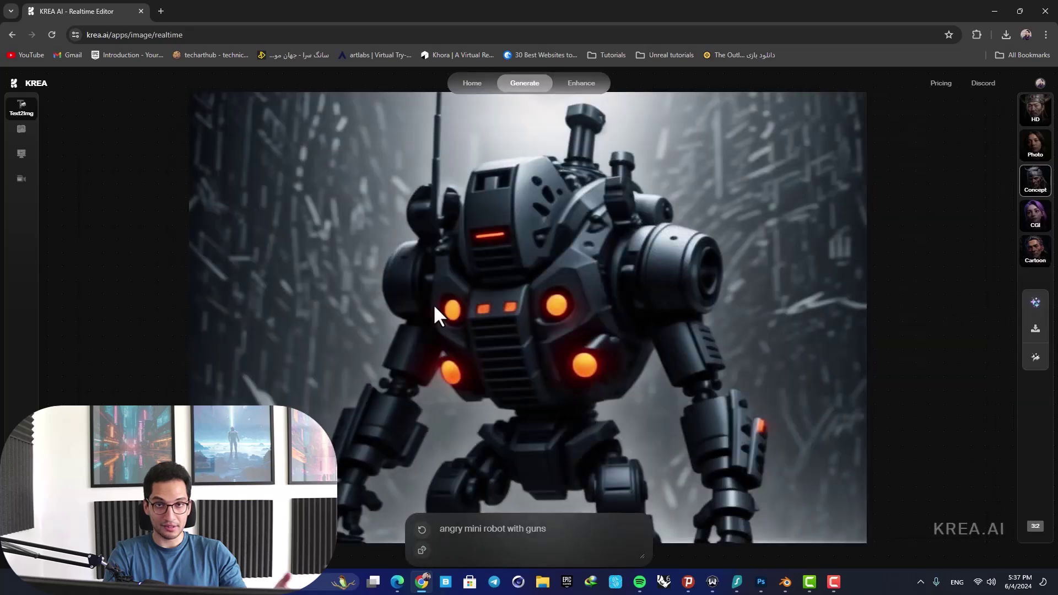
left_click(422, 531)
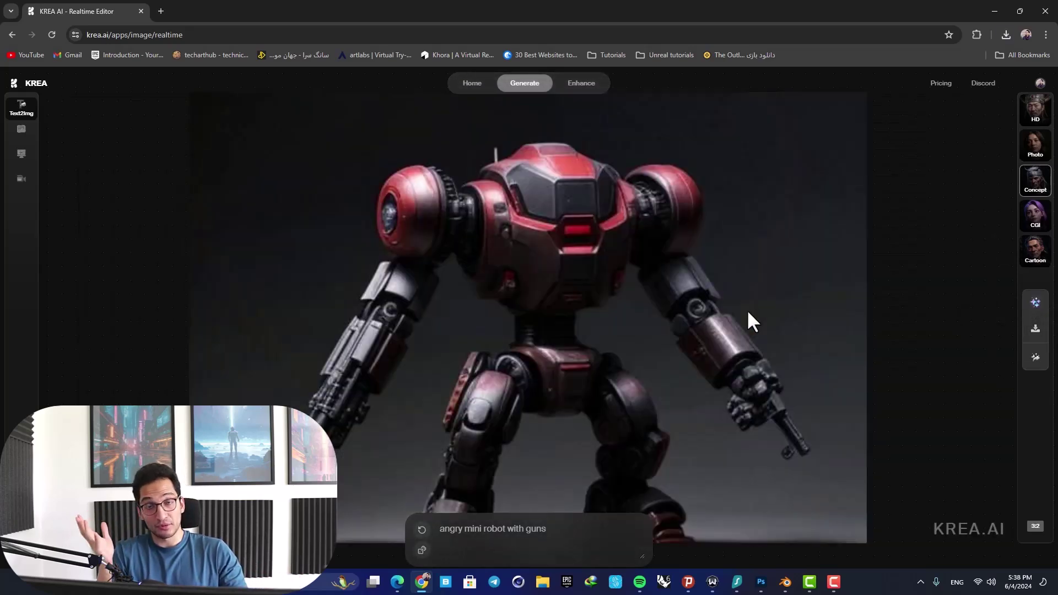
left_click(1035, 304)
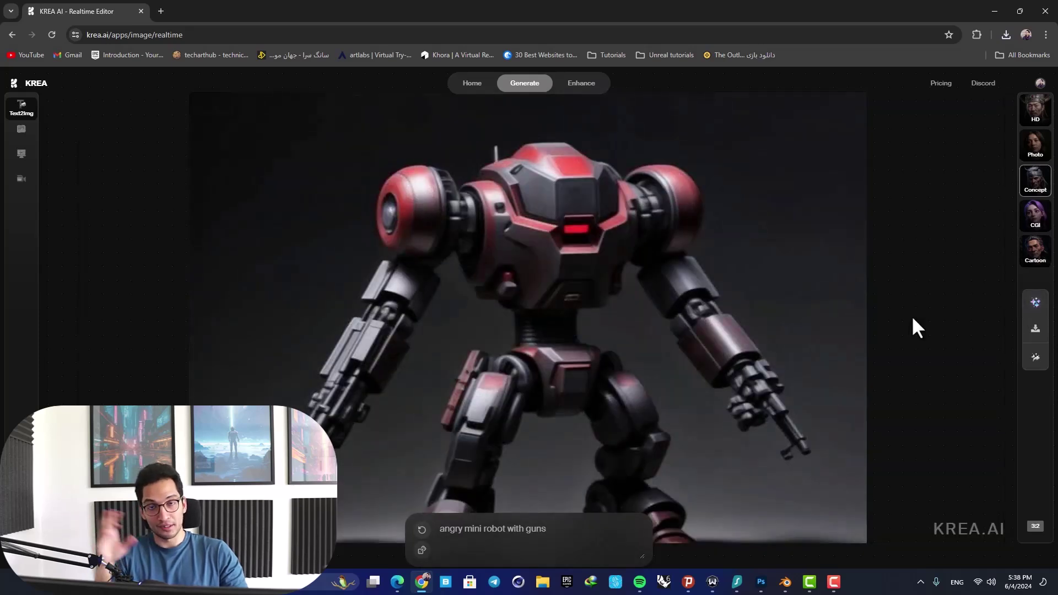
Step: Try the "angry mini robot with guns" prompt in the CGI style, and generate many variations in the Cartoon style
left_click(1034, 215)
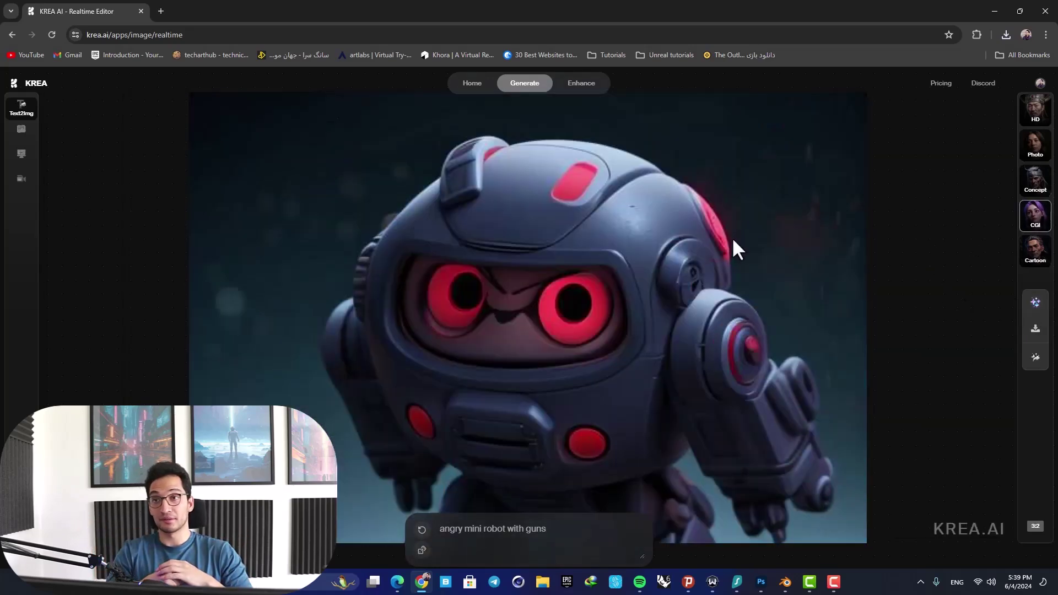
left_click(1034, 249)
left_click(421, 530)
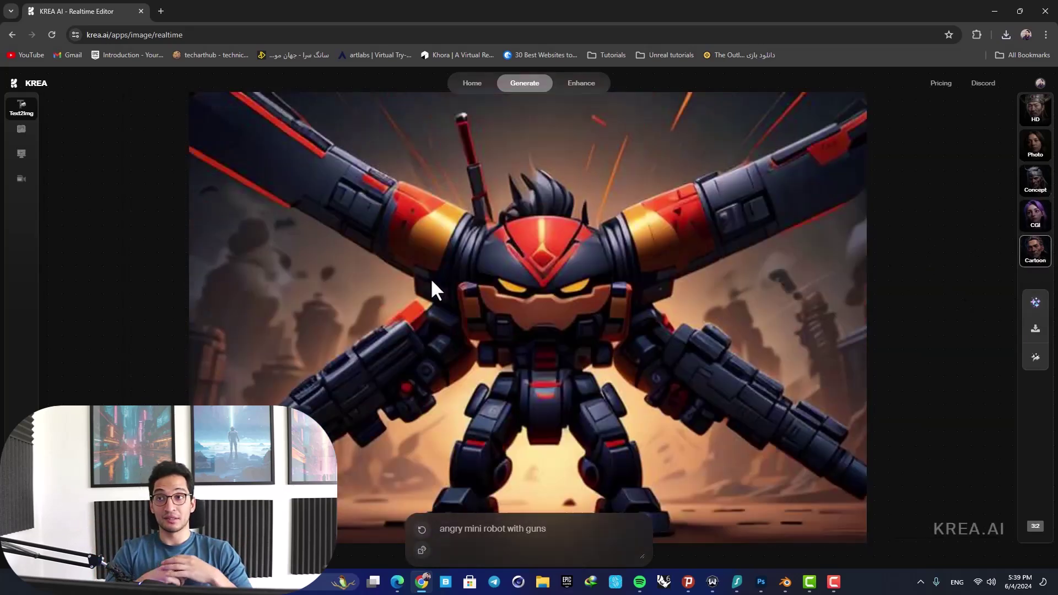
left_click(421, 533)
left_click(422, 533)
left_click(423, 540)
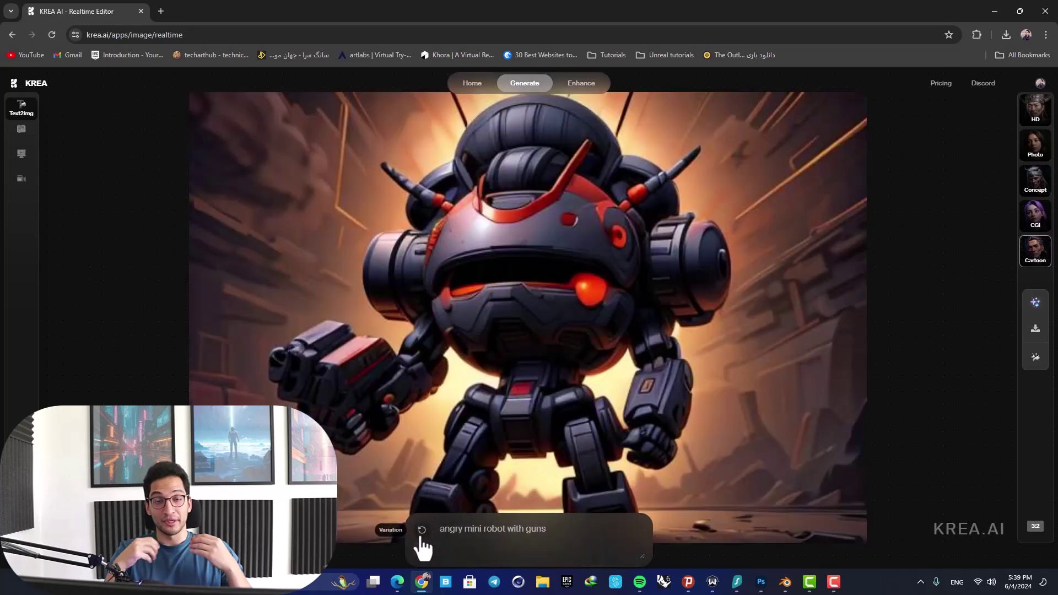
left_click(424, 540)
left_click(423, 540)
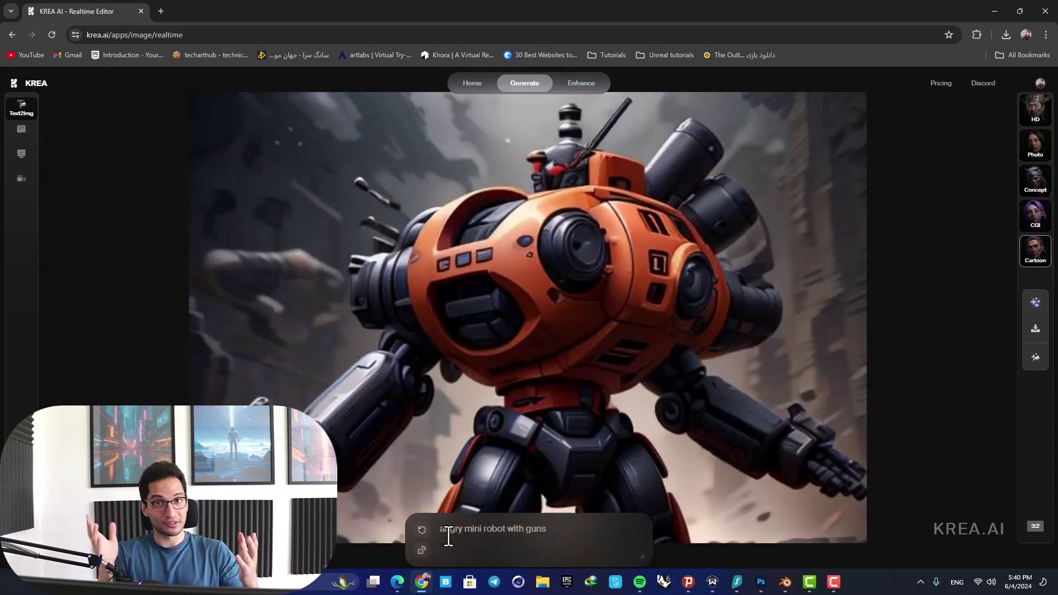
left_click(422, 529)
left_click(422, 530)
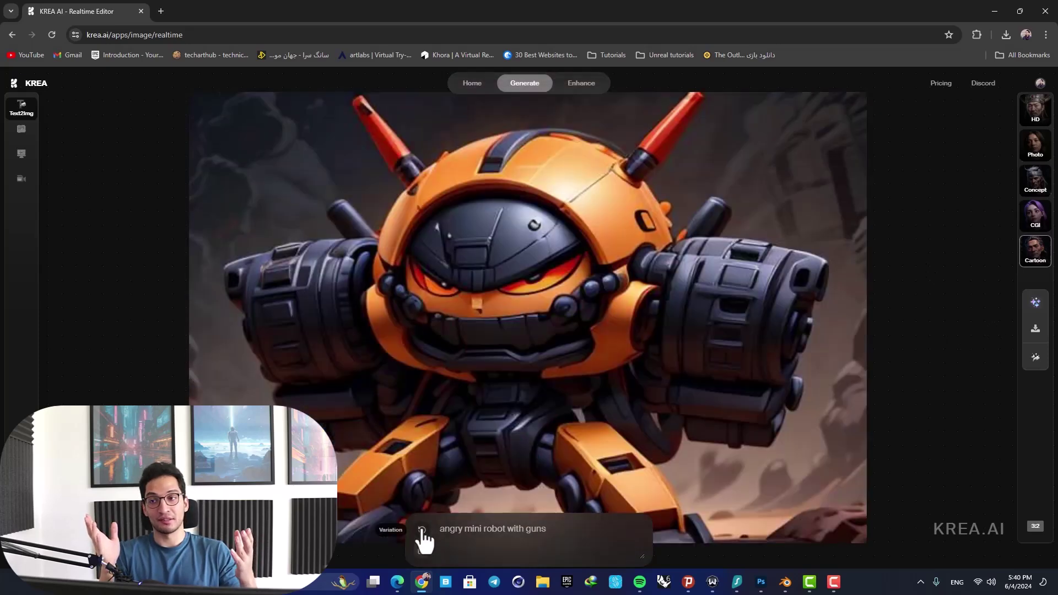
left_click(422, 531)
left_click(422, 530)
left_click(422, 530)
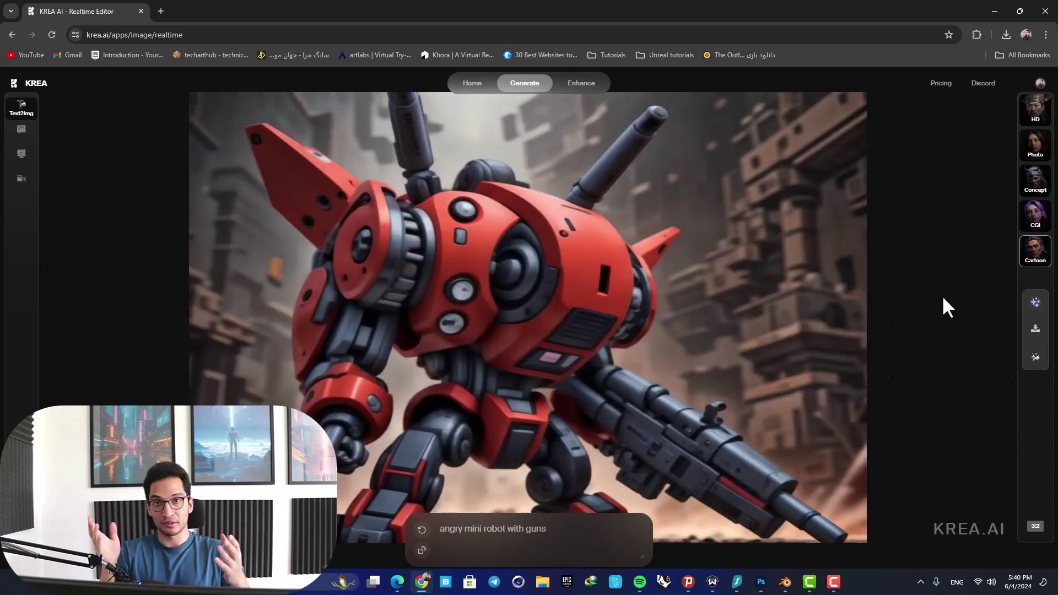
left_click(424, 530)
left_click(426, 531)
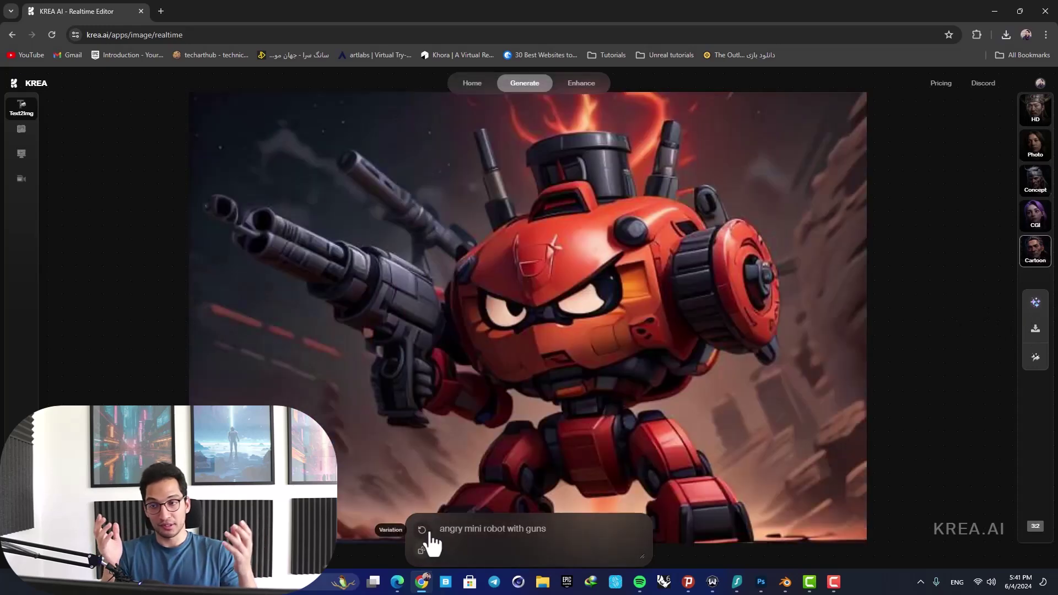
Step: Return to the Concept style and generate more variations of the angry mini robot
left_click(1035, 181)
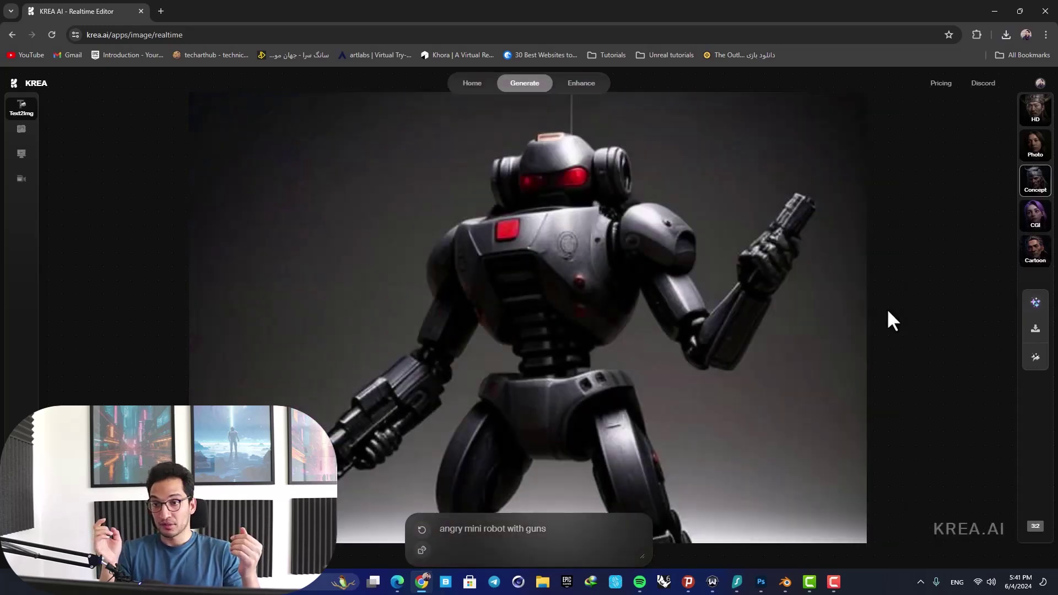
left_click(423, 530)
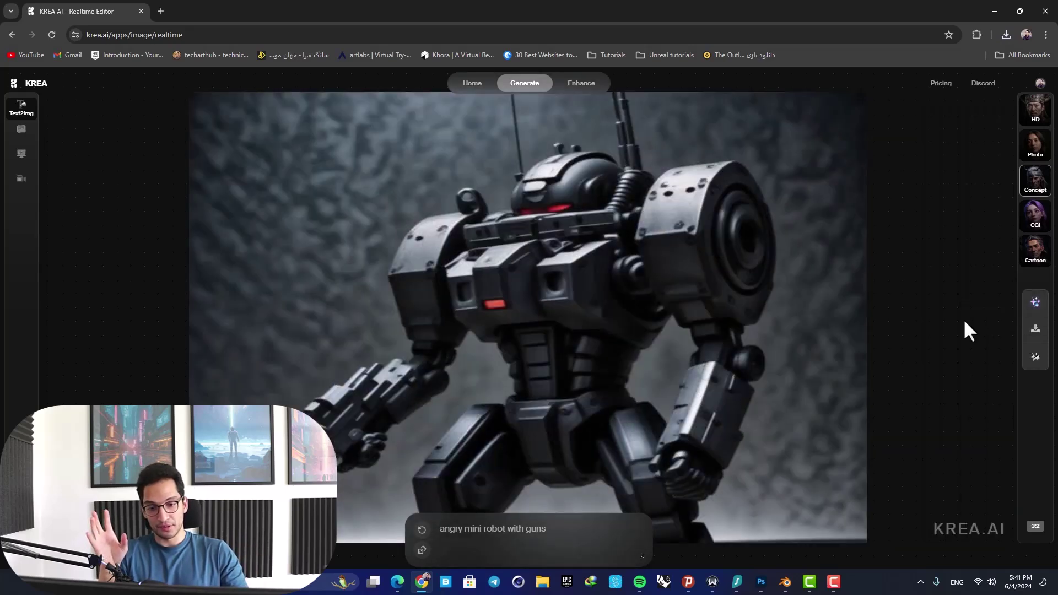
left_click(422, 530)
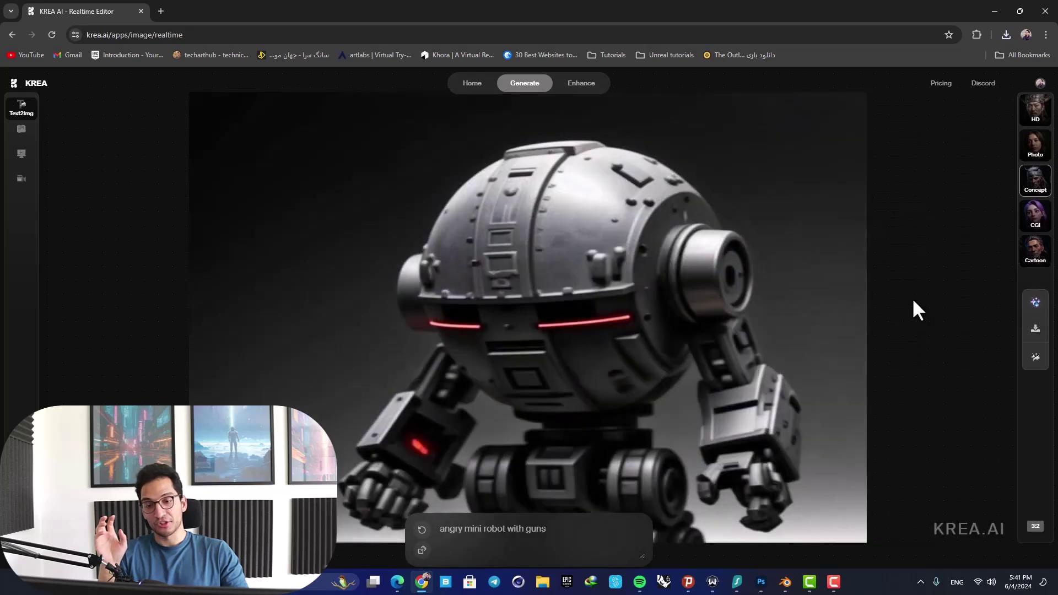
left_click(423, 530)
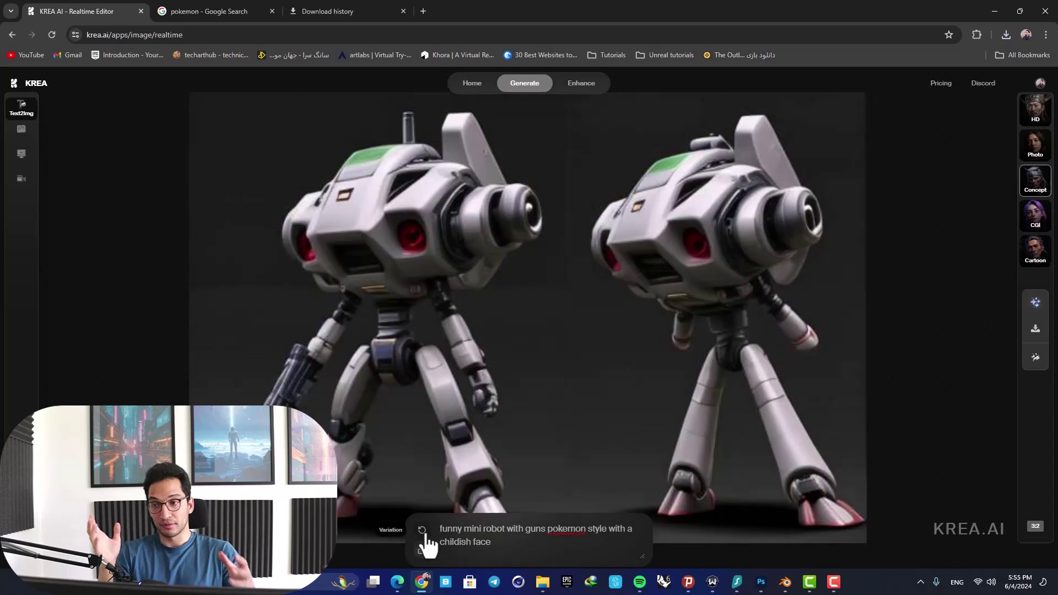
Step: Generate many variations of the prompt "funny mini robot with guns pokemon style with a childish face"
left_click(425, 533)
left_click(424, 531)
left_click(423, 531)
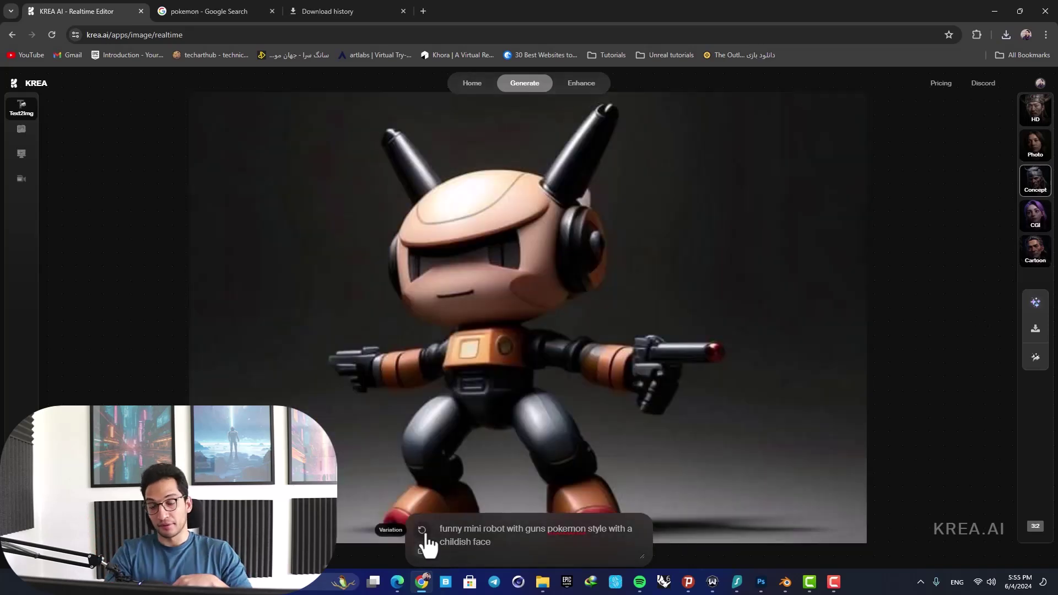
left_click(423, 531)
left_click(423, 531)
left_click(424, 531)
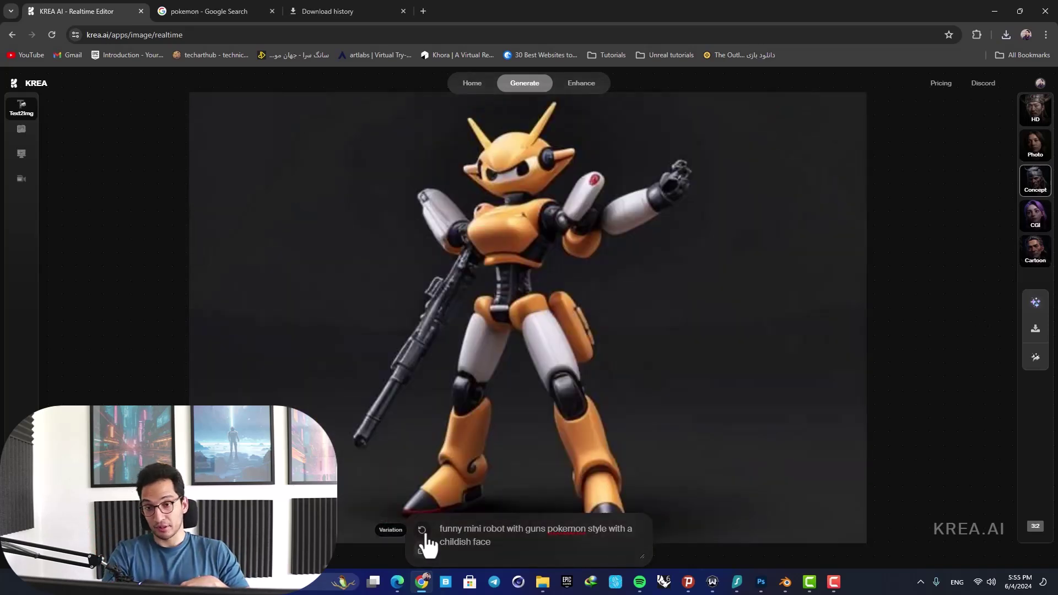
left_click(423, 530)
left_click(424, 531)
left_click(423, 531)
left_click(423, 531)
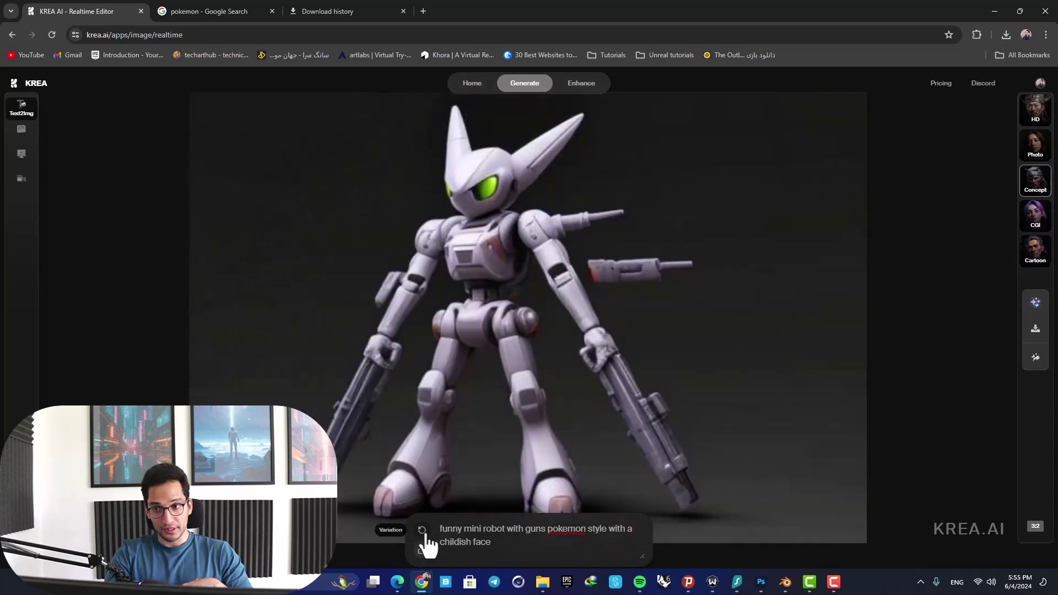
left_click(423, 530)
left_click(423, 531)
left_click(423, 531)
left_click(422, 531)
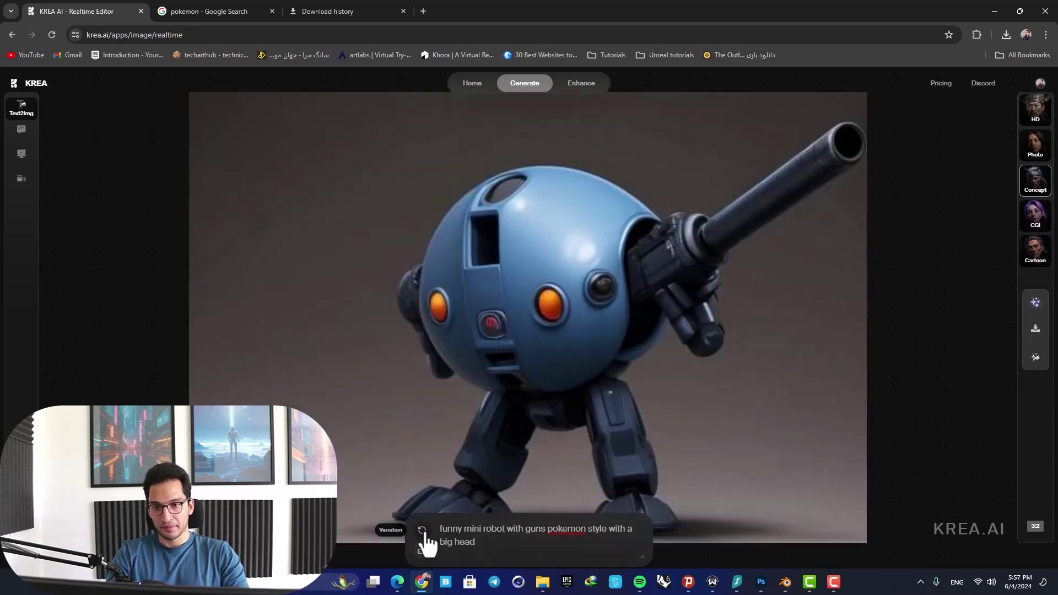
Step: Generate big-headed robot variations, first with the funny prompt and then with "funny" replaced by "evil"
left_click(422, 531)
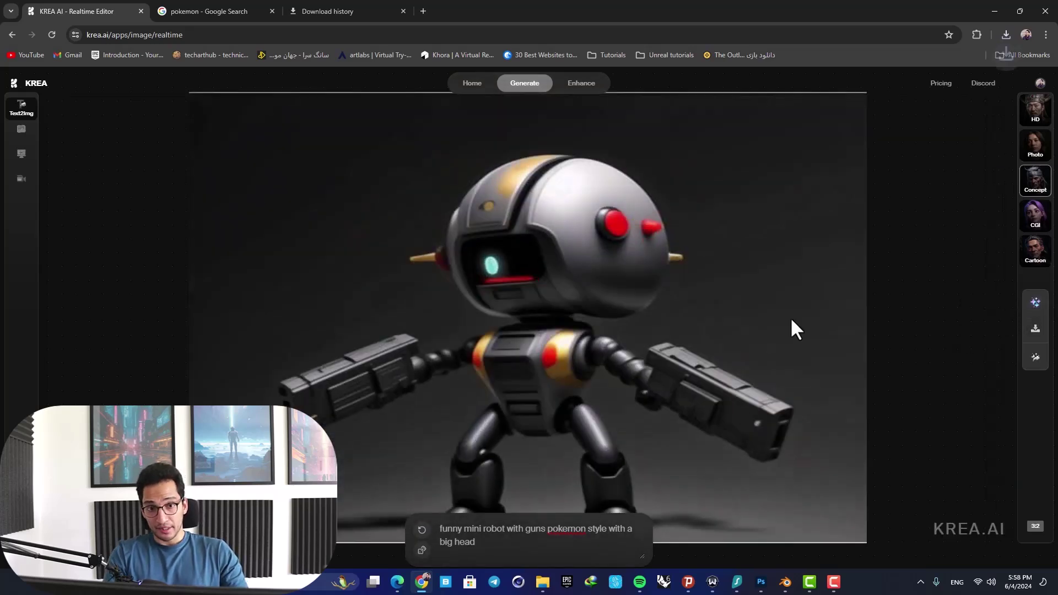
left_click(420, 533)
left_click_drag(462, 528, 394, 518)
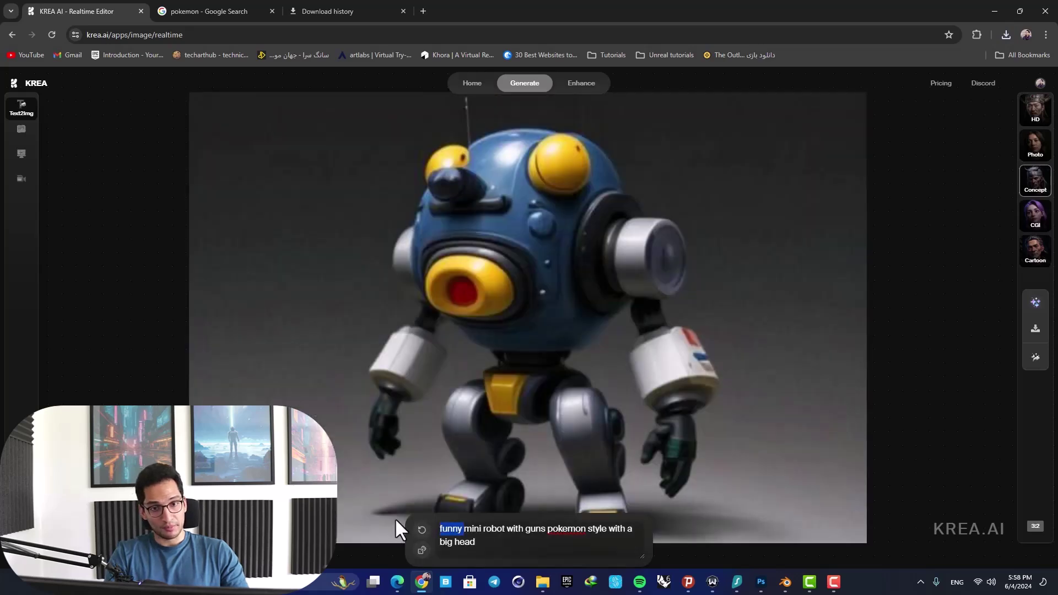
type("evil")
left_click(422, 532)
left_click(423, 532)
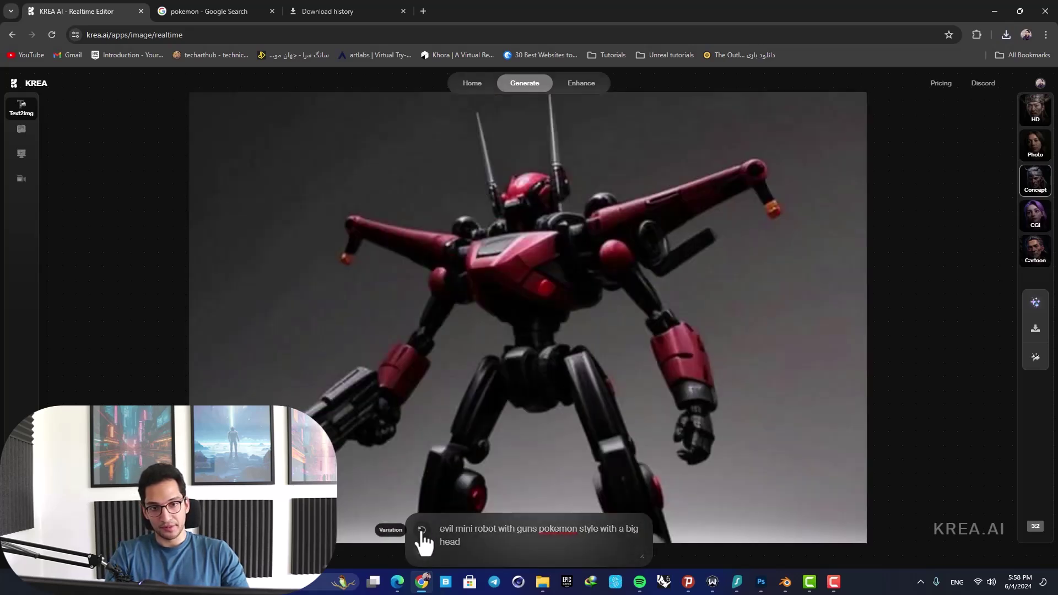
left_click(423, 533)
left_click(422, 532)
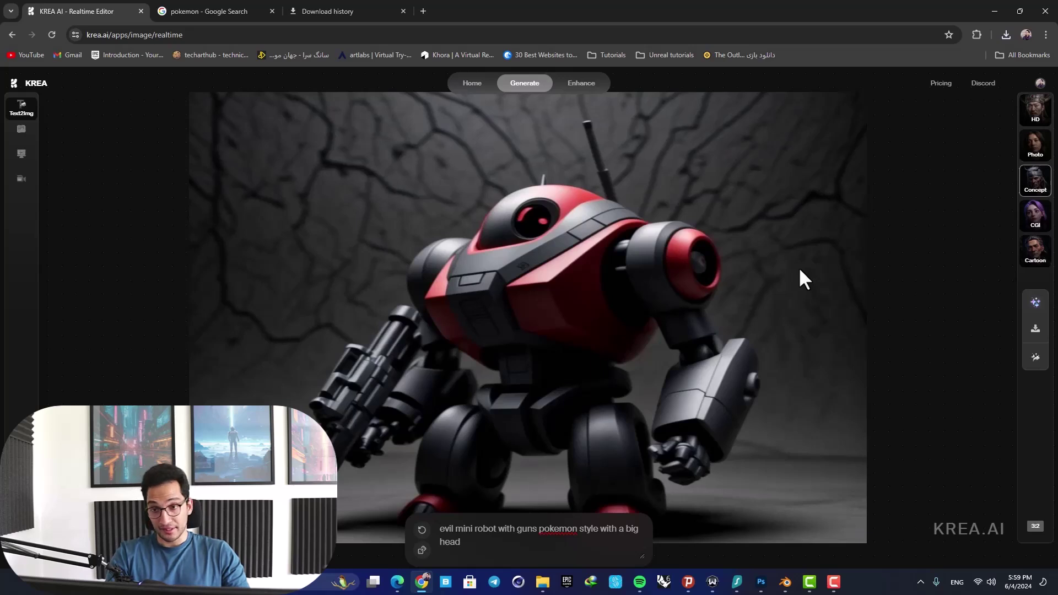
Step: Download the image of the red and black evil robot in front of the cracked wall
left_click(1032, 338)
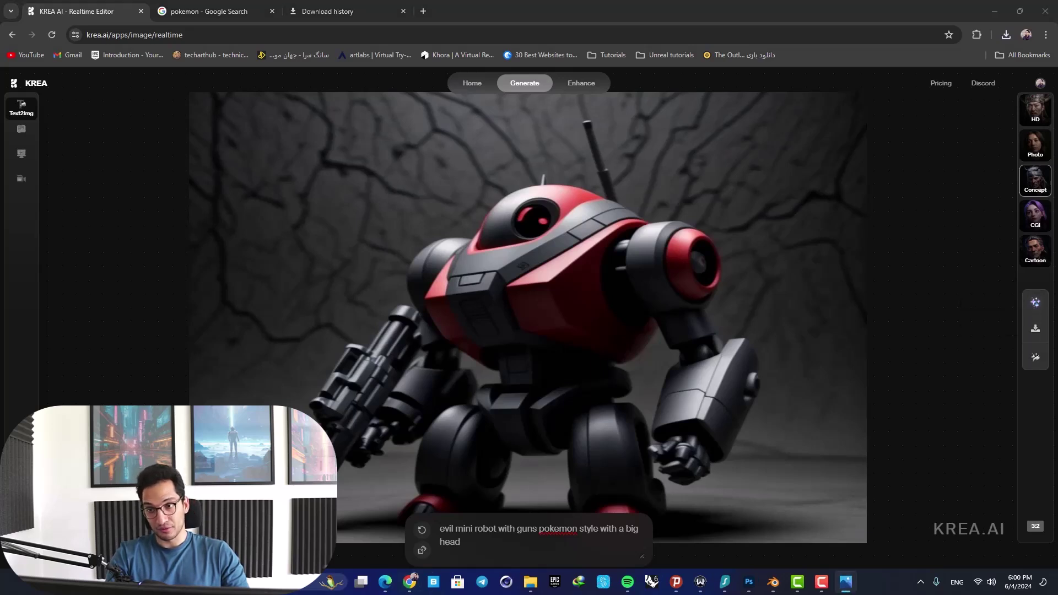
left_click(1036, 334)
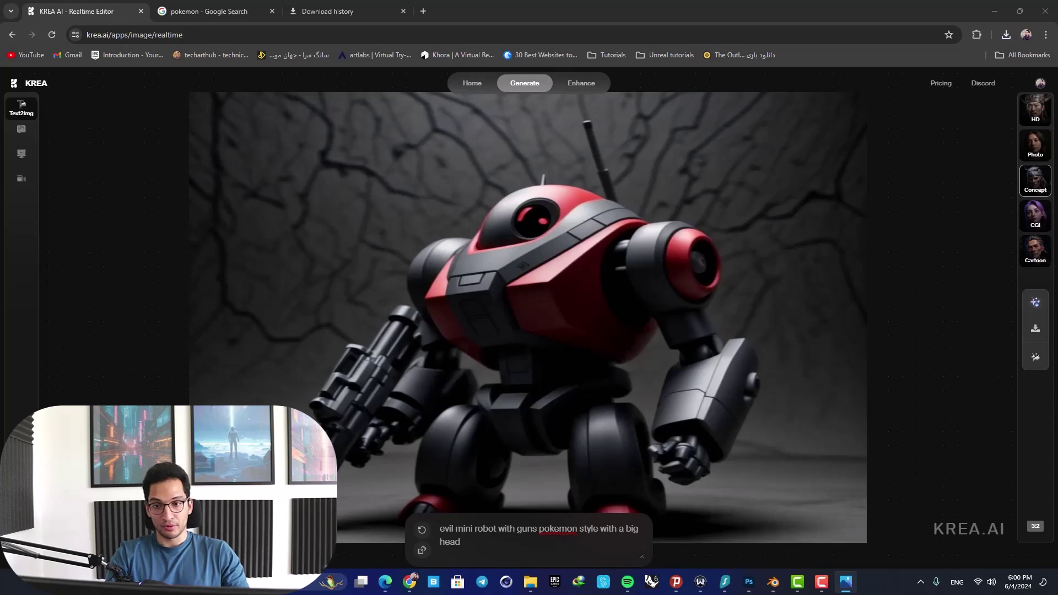
Step: Generate the evil robot in 2:3 and square aspect ratios, and download the square image of the red-horned robot
left_click(1036, 526)
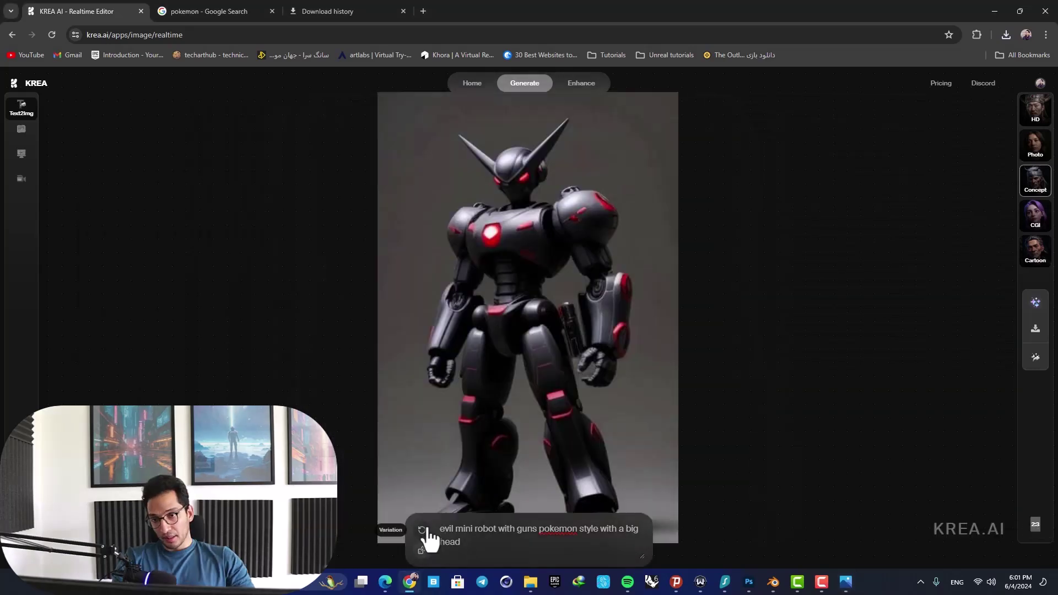
left_click(422, 530)
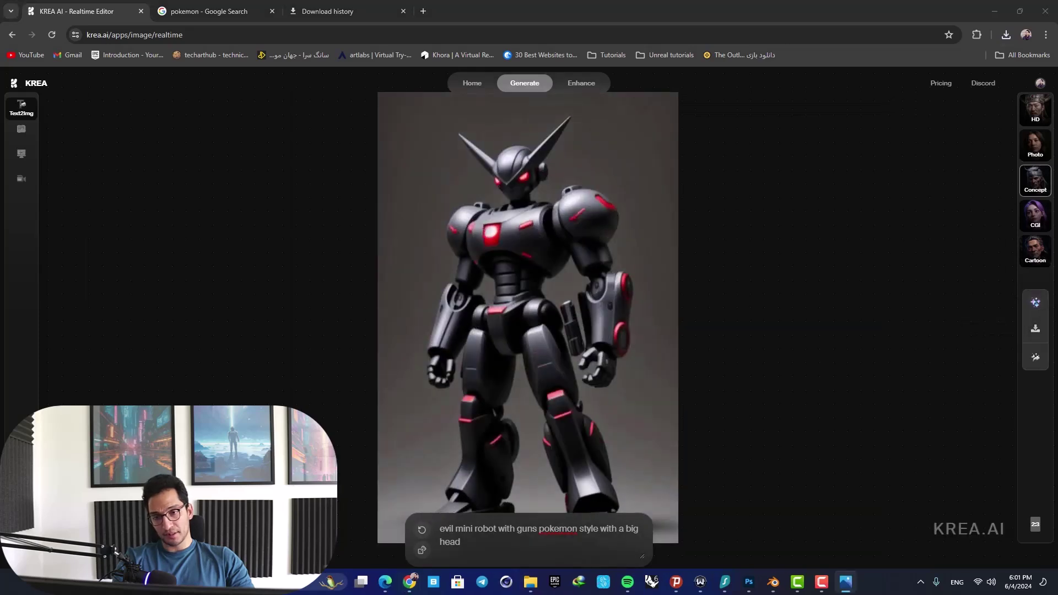
left_click(1035, 525)
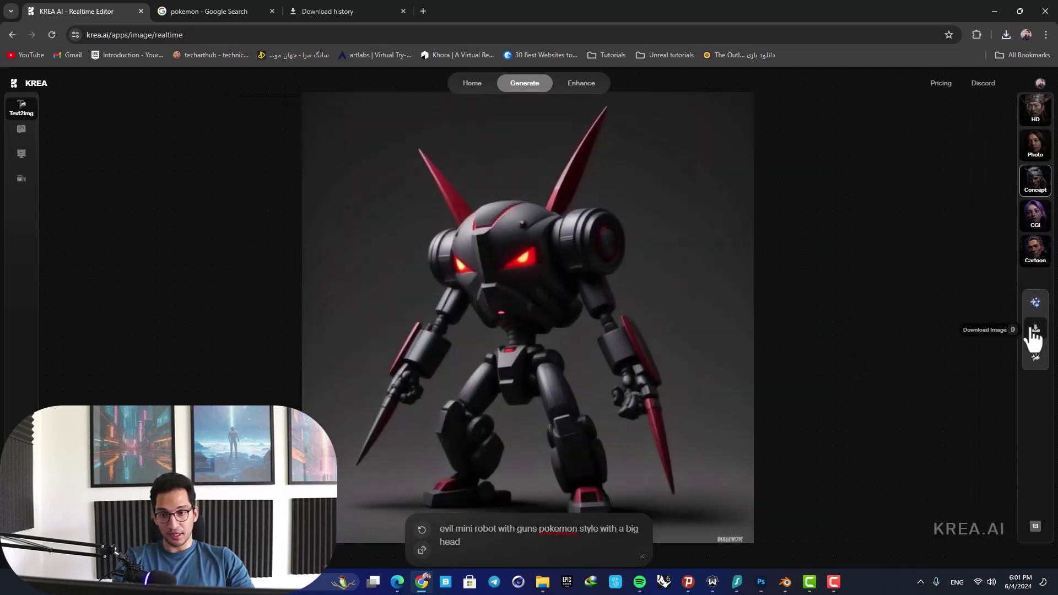
left_click(1033, 330)
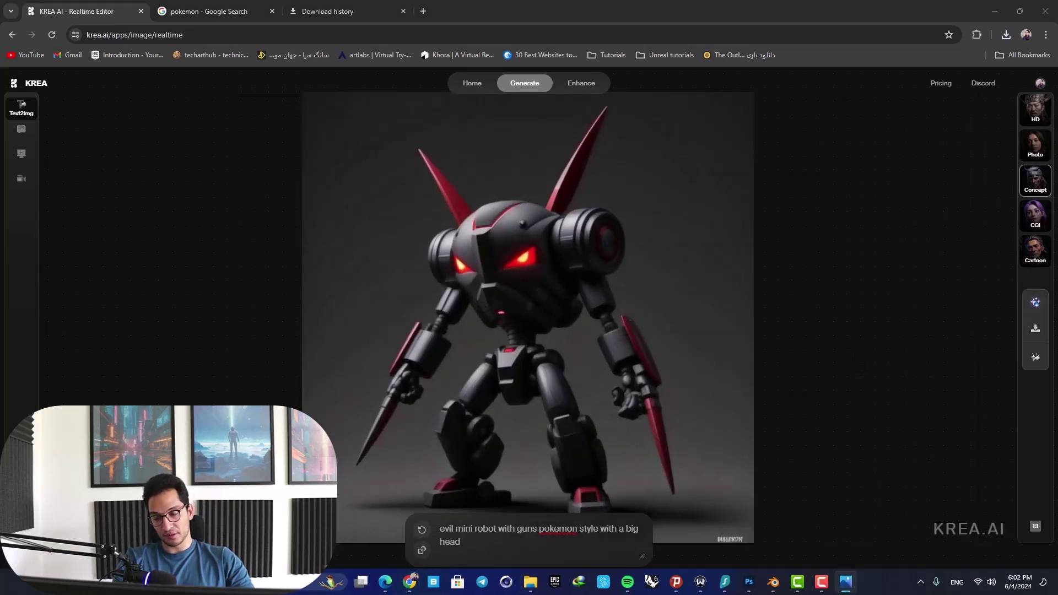
Step: Generate further square variations of the evil mini robot with a big head
left_click(422, 531)
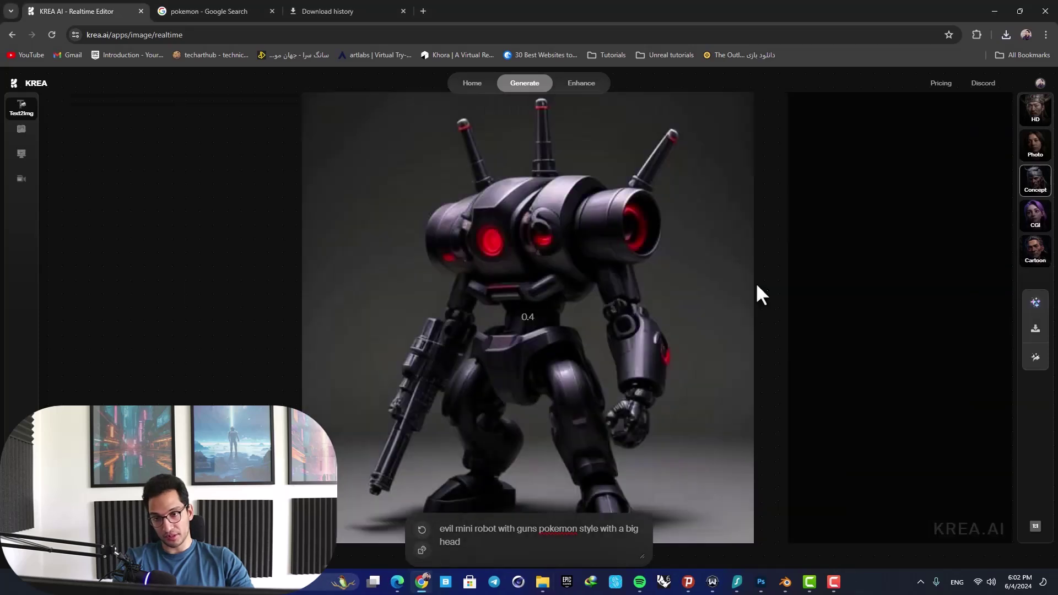
left_click(423, 531)
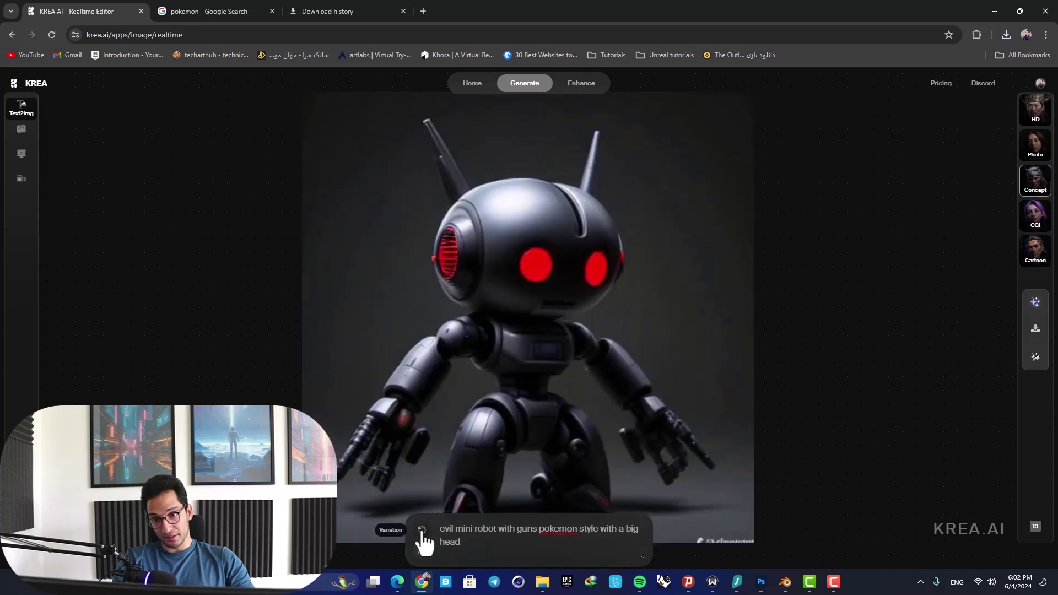
left_click(423, 530)
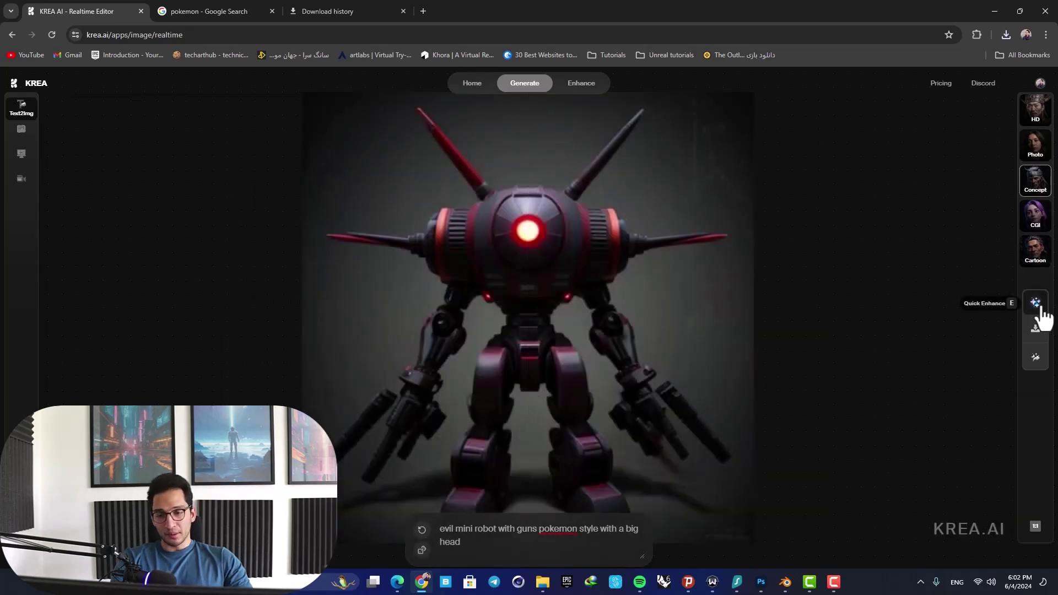
Step: Append "isometric front view" to the evil robot prompt and generate several variations
left_click(486, 548)
type("isometric front view")
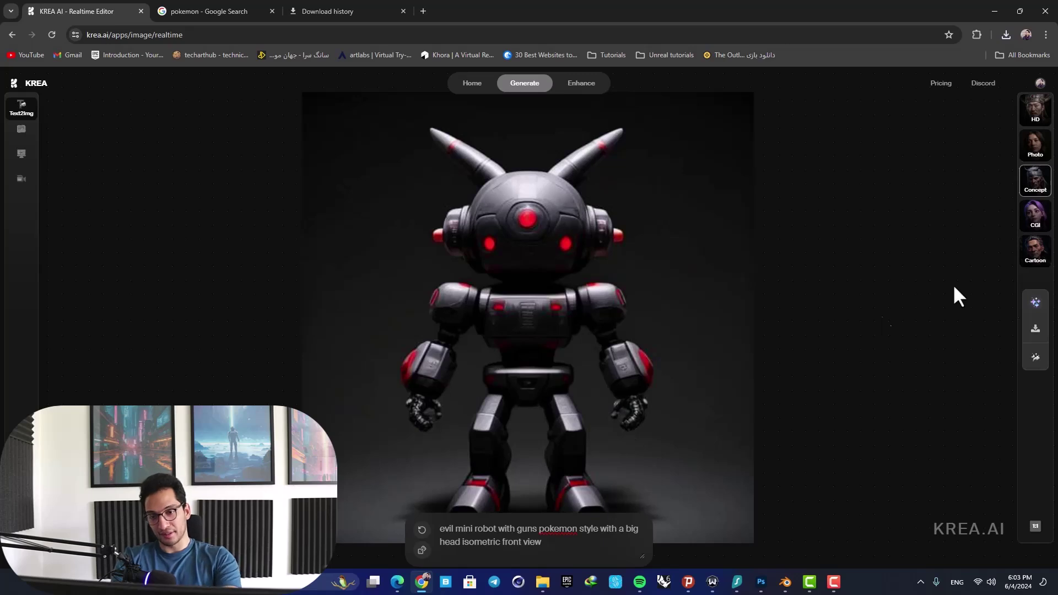
left_click(422, 529)
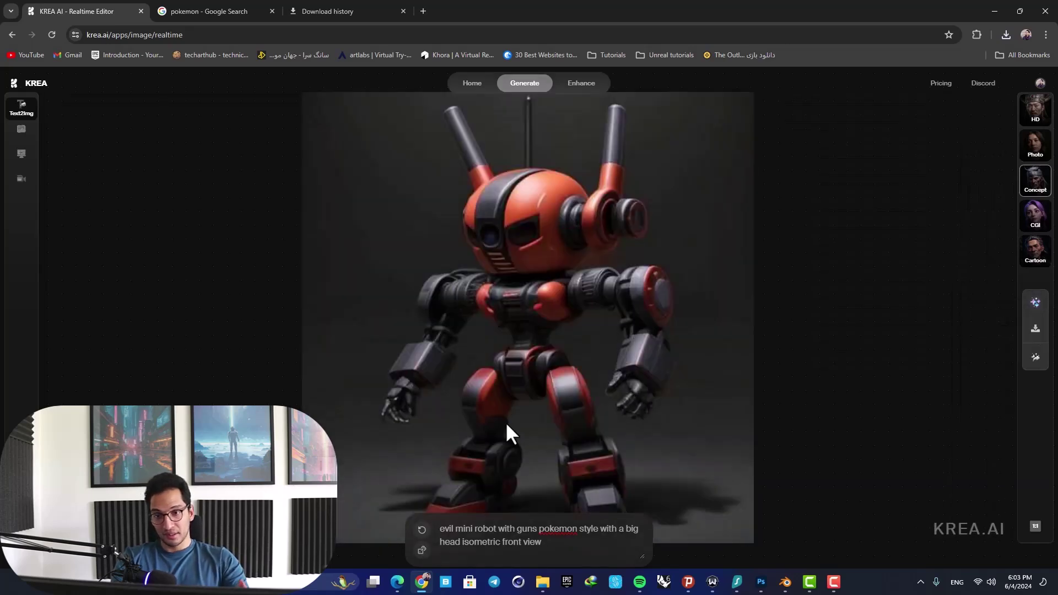
left_click(423, 533)
left_click(423, 534)
left_click(422, 533)
left_click(422, 533)
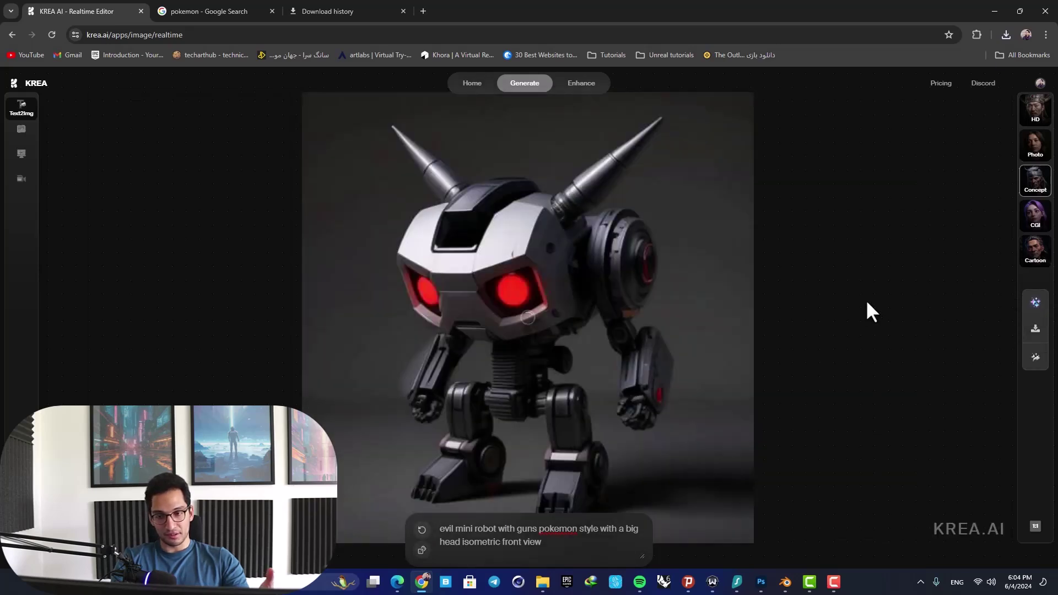
Step: Change to image-to-image generation, clear the source canvas, and generate several variations of the evil robot
left_click(22, 131)
key("Delete")
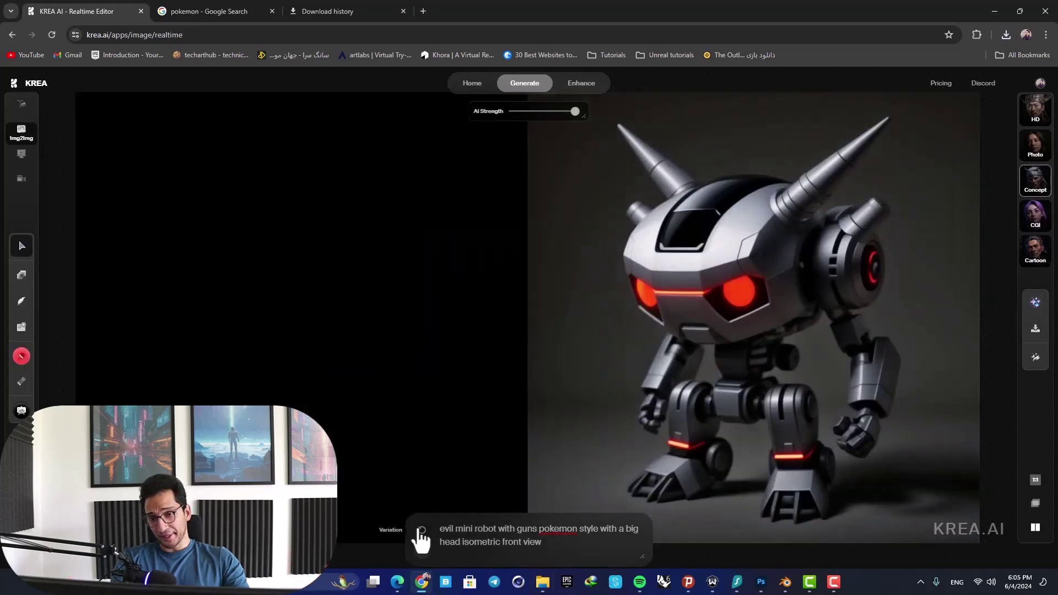
left_click(422, 530)
left_click(422, 529)
left_click(422, 529)
left_click(422, 529)
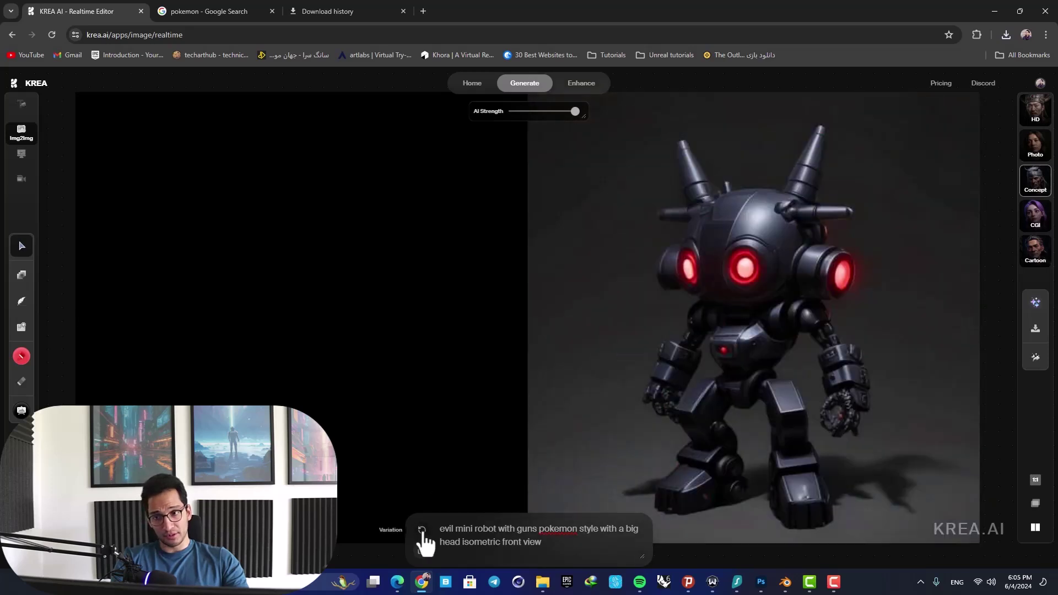
left_click(421, 529)
Step: Paint two freehand blue loops with a stem on the source canvas, and erase the strokes again
left_click(22, 356)
left_click(21, 356)
left_click(108, 324)
left_click(129, 227)
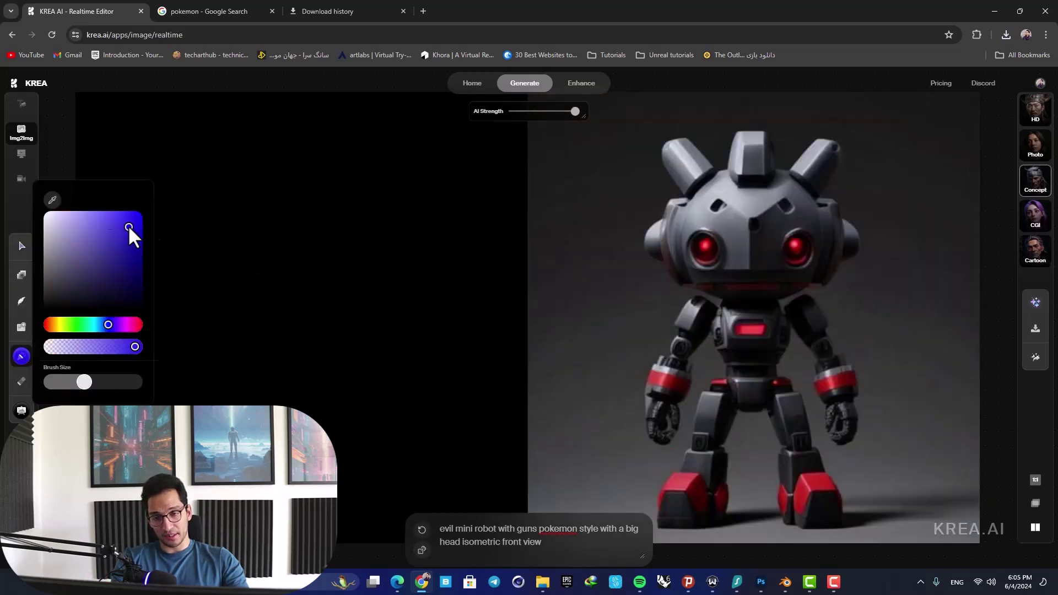
mouse_move(260, 231)
left_mouse_down()
mouse_move(259, 401)
mouse_move(304, 209)
mouse_move(267, 250)
mouse_move(260, 288)
left_mouse_up()
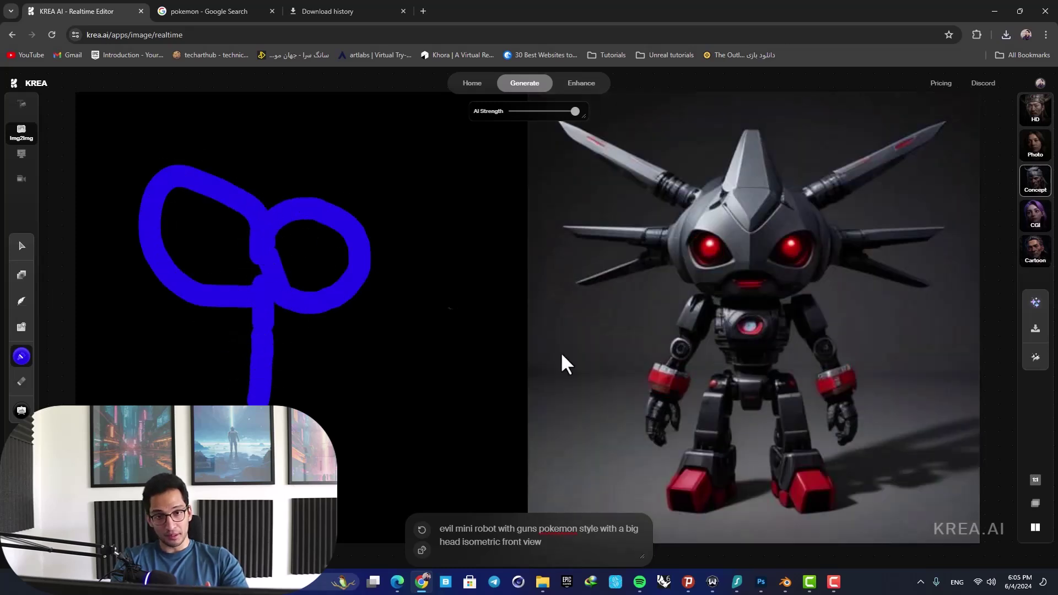
left_click(21, 381)
mouse_move(263, 358)
left_mouse_down()
mouse_move(114, 255)
mouse_move(284, 385)
left_mouse_up()
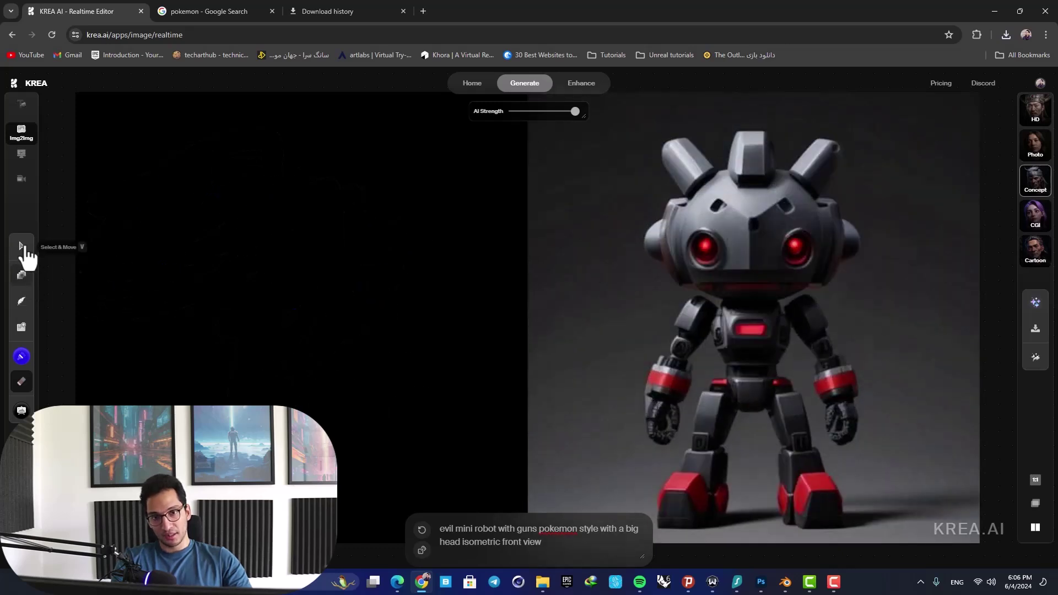
Step: Draw a cyan circle near the canvas's upper-left corner and a cyan triangle in its lower-right part
left_click(21, 275)
left_click_drag(105, 134, 173, 200)
left_click_drag(275, 221, 265, 220)
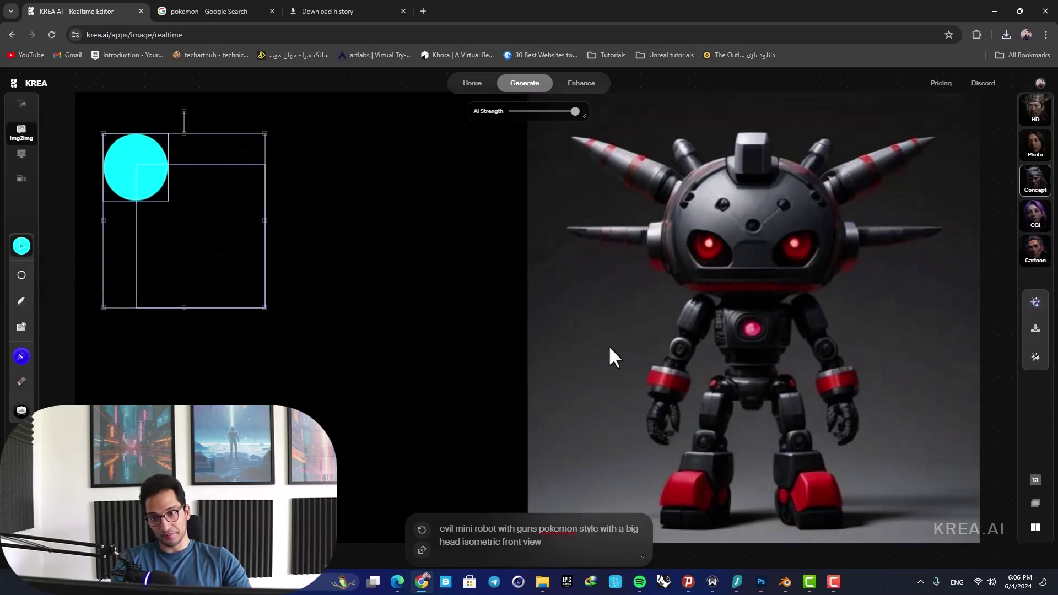
left_click(23, 276)
left_click_drag(463, 409, 357, 491)
left_click_drag(407, 454, 280, 305)
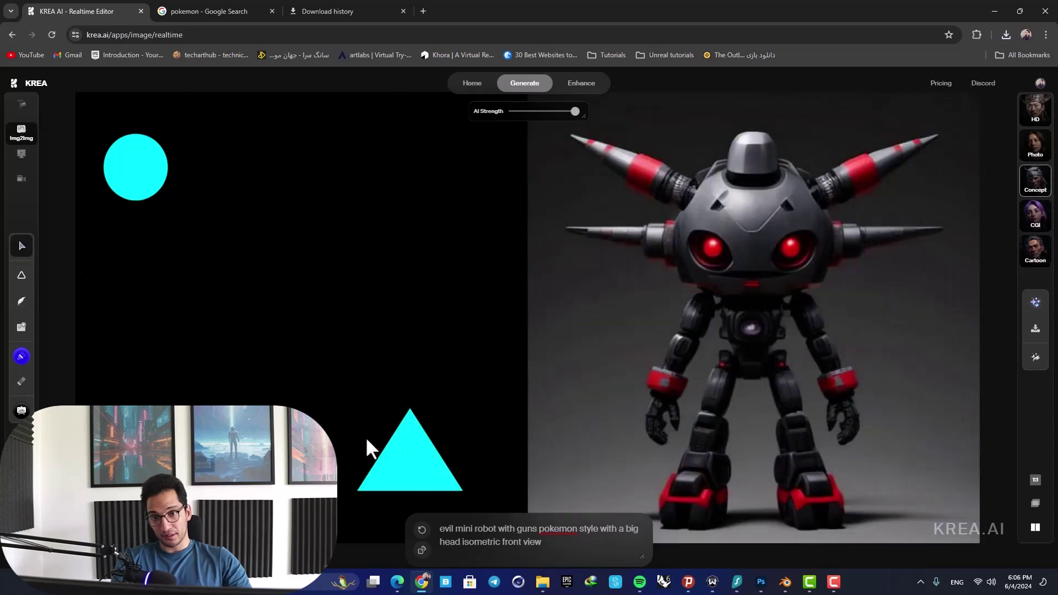
Step: Remove the cyan circle and erase the triangle from the source canvas
left_click_drag(126, 170, 241, 302)
key("Delete")
left_click(23, 384)
left_click_drag(363, 490, 408, 417)
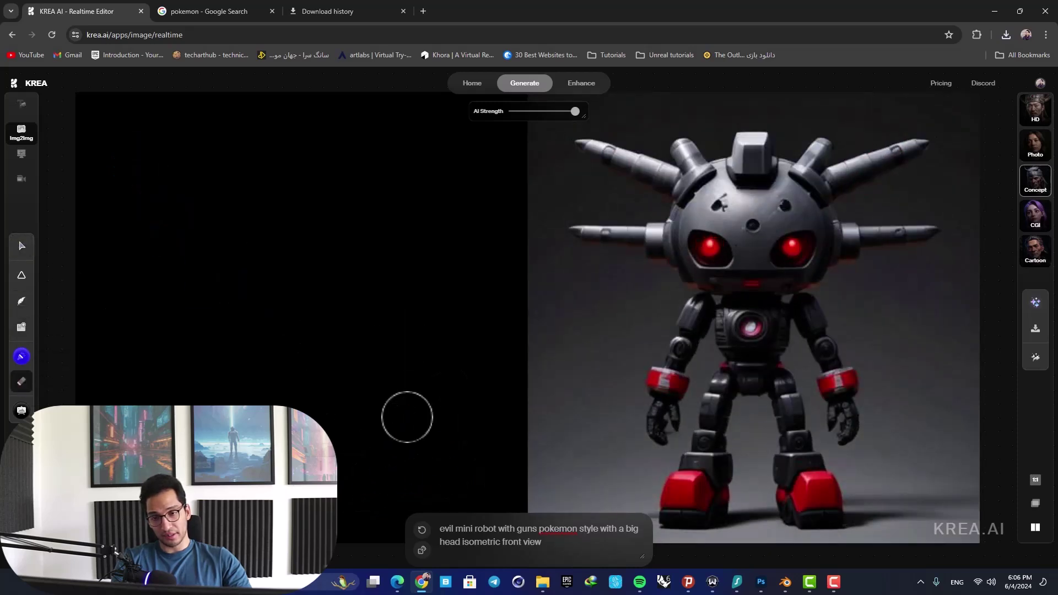
Step: Insert an AI-generated image with an emptied prompt, erase a stroke across it, and generate robot variations from it
left_click(21, 326)
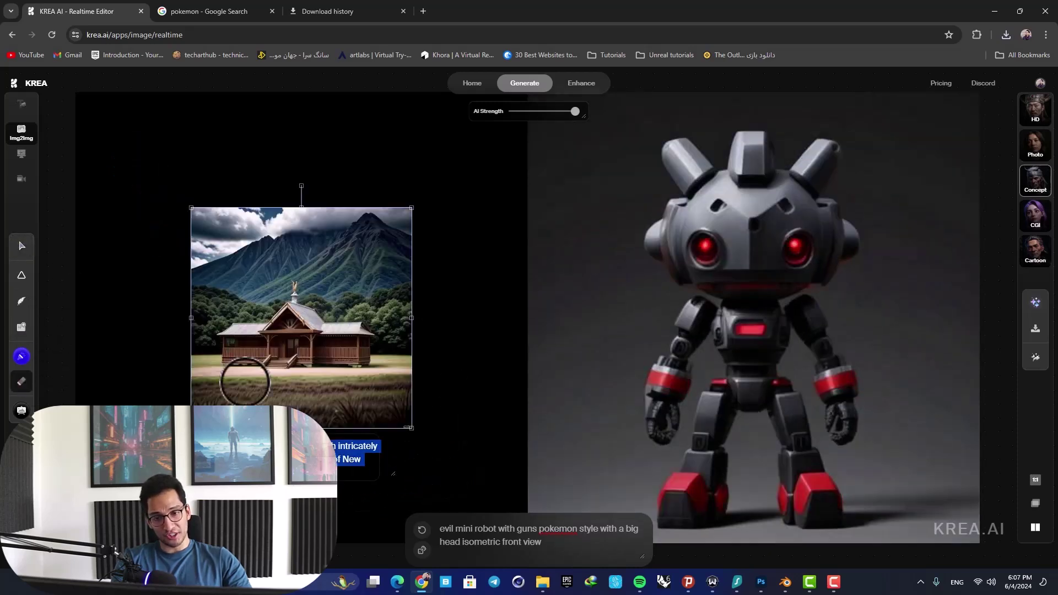
key("BackSpace")
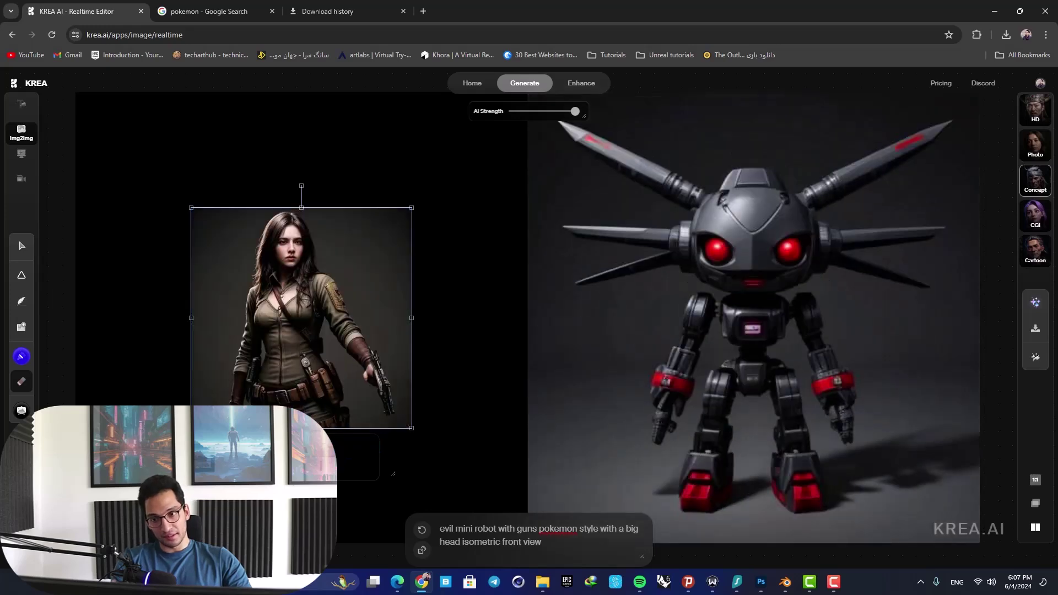
left_click_drag(283, 248, 337, 315)
left_click(425, 532)
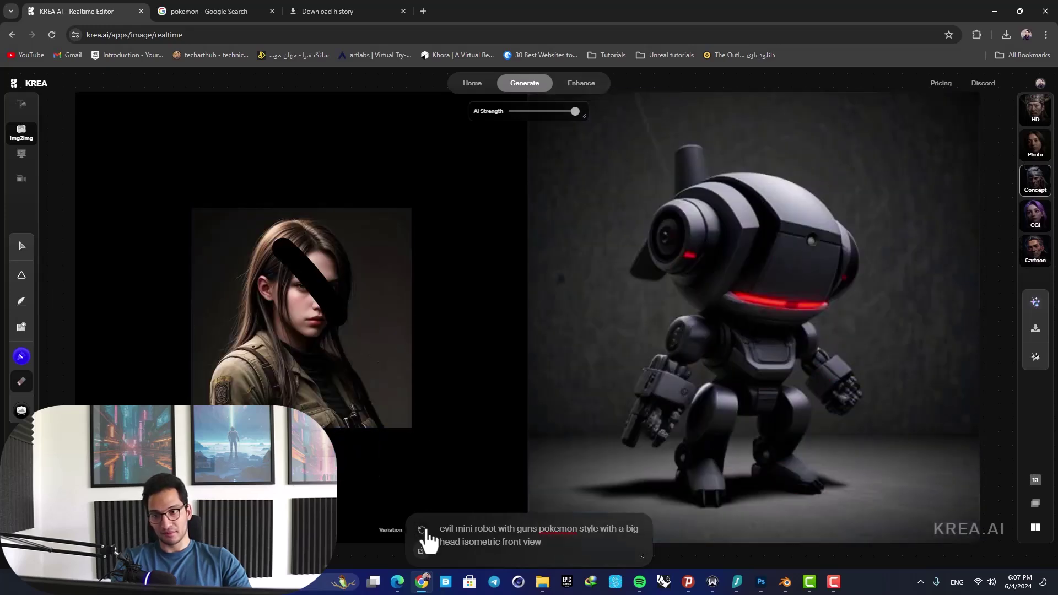
left_click(426, 536)
left_click(426, 537)
mouse_move(355, 465)
left_mouse_down()
mouse_move(137, 288)
mouse_move(341, 290)
mouse_move(212, 371)
left_mouse_up()
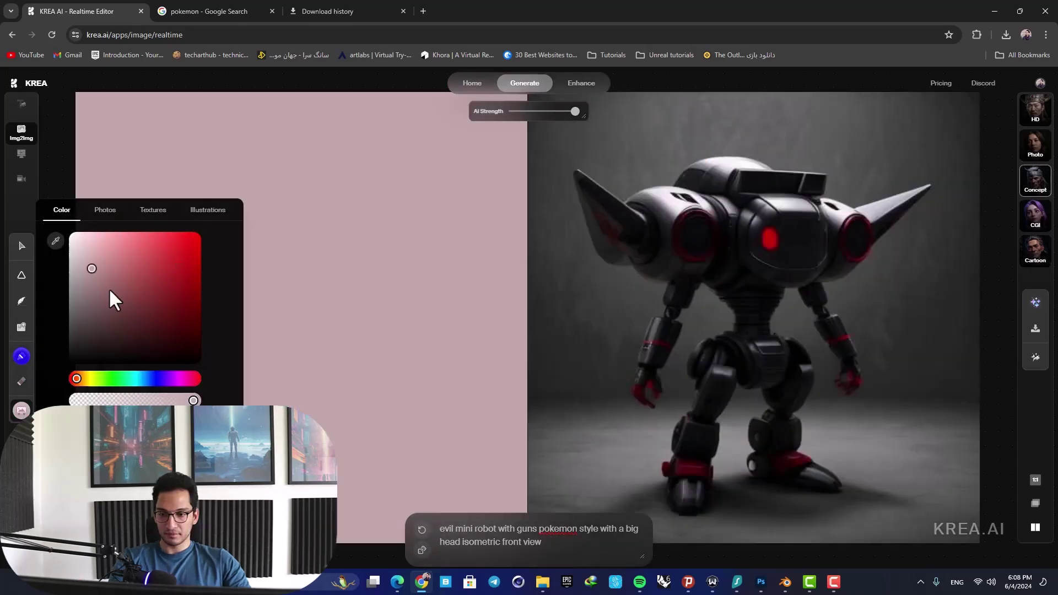
Step: Set the canvas background to dark grey, and upload the golden robot image from Downloads, enlarged to fill the canvas
left_click_drag(108, 288, 71, 345)
left_click(21, 331)
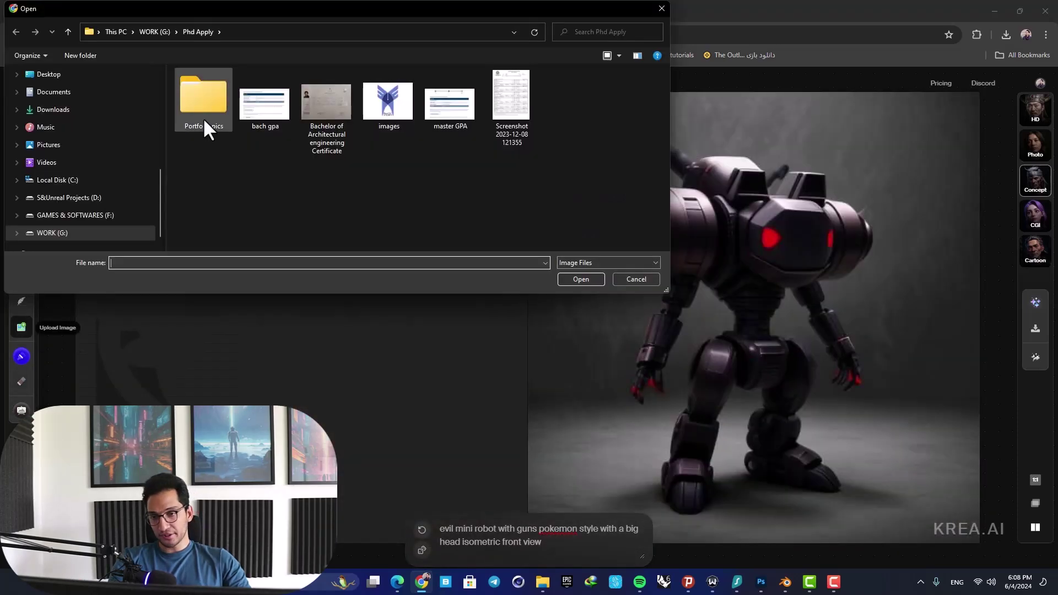
scroll(54, 223, "up", 3)
left_click(52, 241)
scroll(323, 174, "up", 2, "ctrl")
left_click(635, 174)
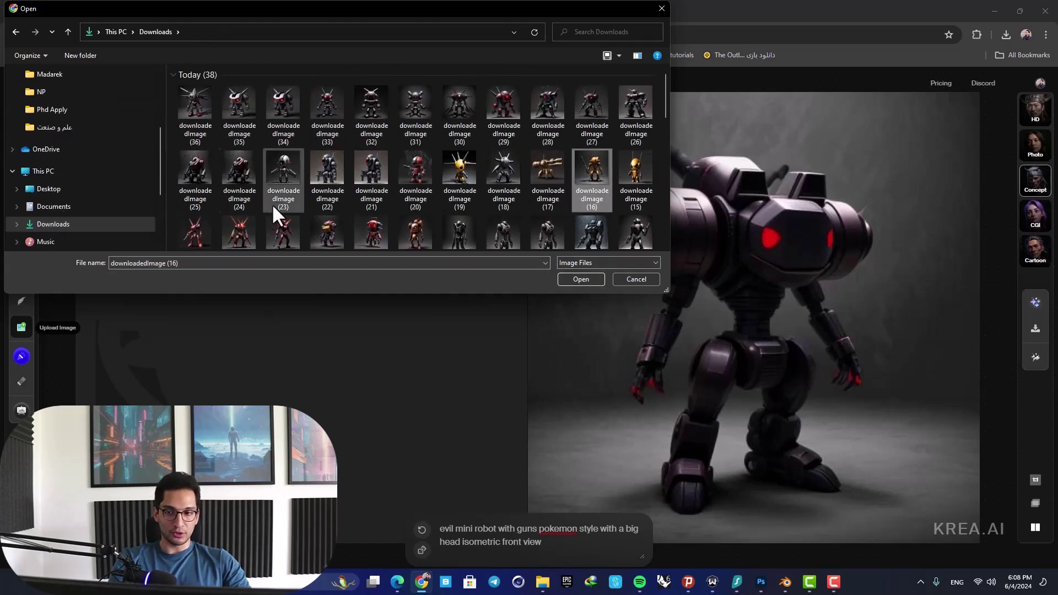
left_click(580, 280)
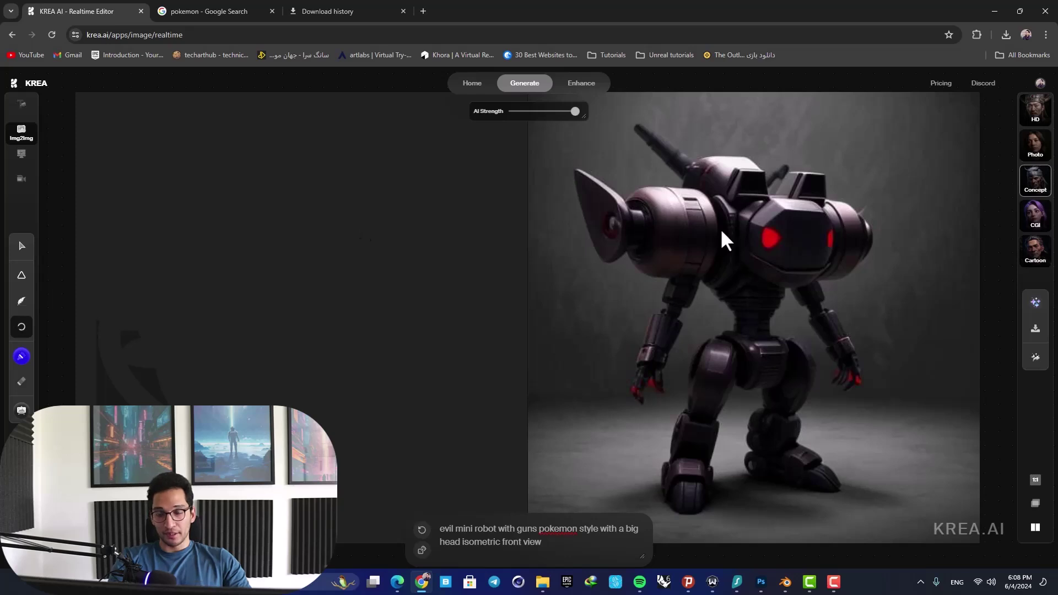
left_click_drag(171, 188, 515, 531)
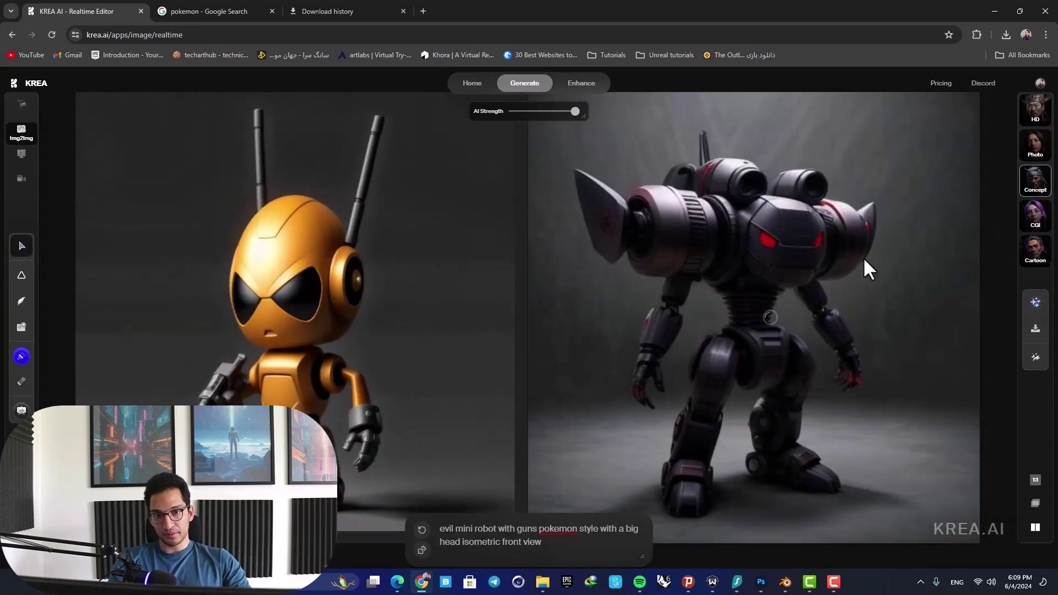
Step: Replace the prompt with "a pokemon robot with guns" and generate variations based on the uploaded golden robot
left_click(422, 530)
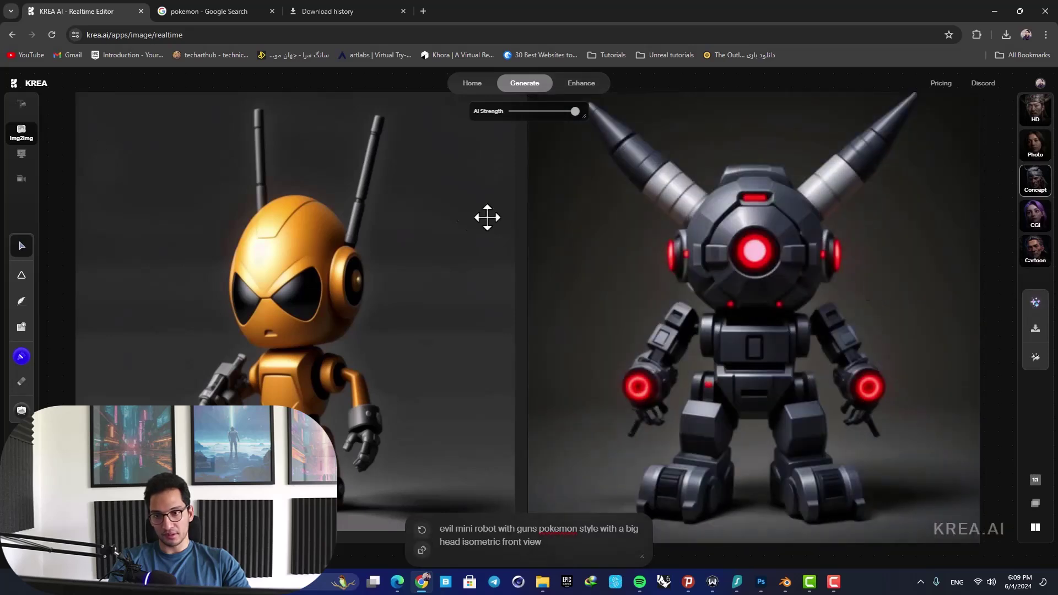
left_click(568, 550)
key("ctrl+a")
key("BackSpace")
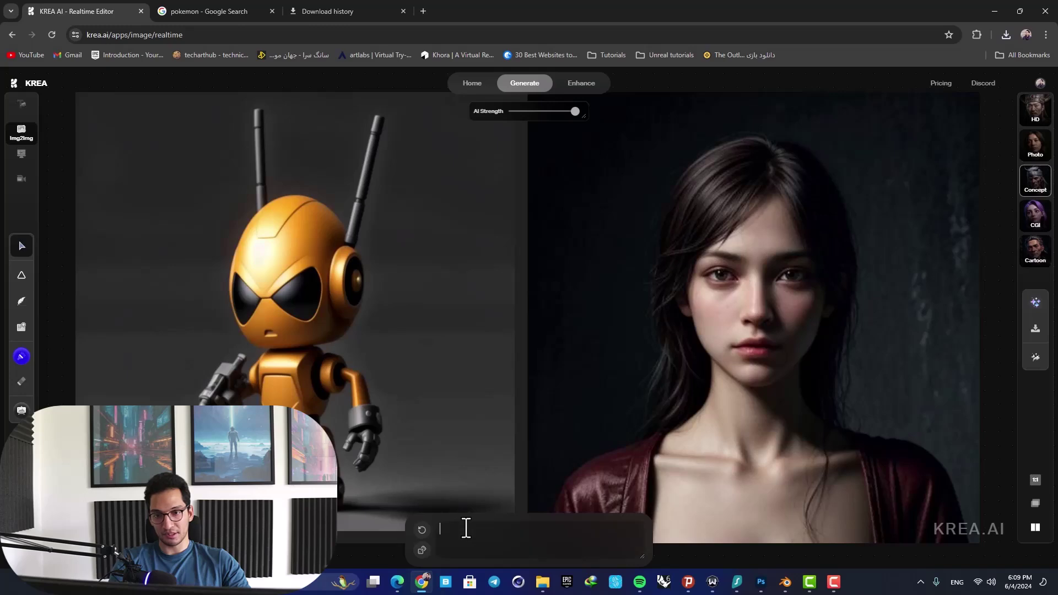
type("a pokemon robot")
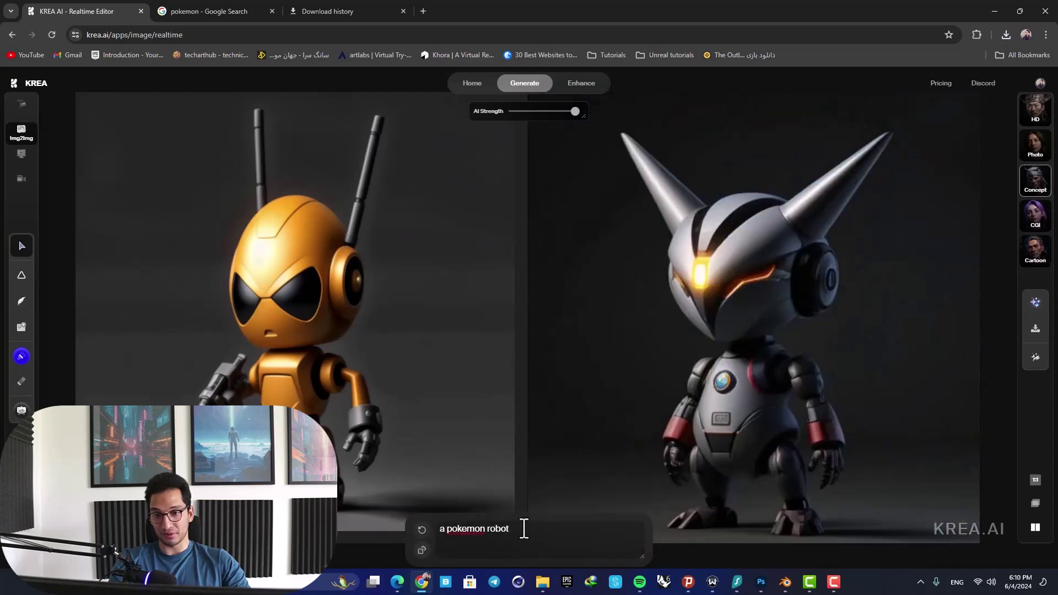
type(" with guns")
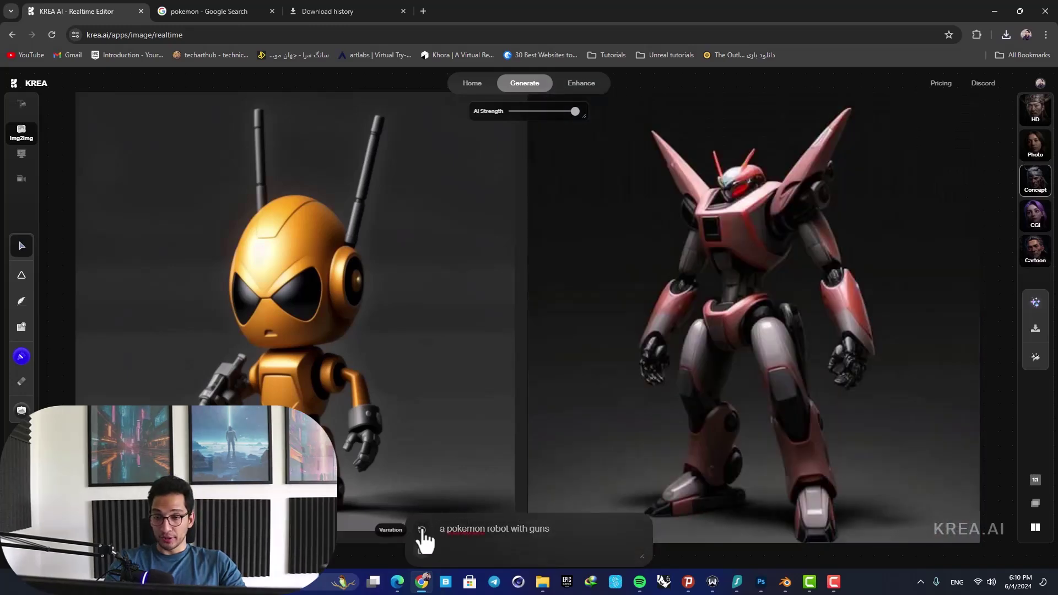
left_click(422, 531)
Step: Change the prompt to "a tiny pokemon robot with guns" and quick-enhance the generated robot
left_click(447, 529)
type("tiny")
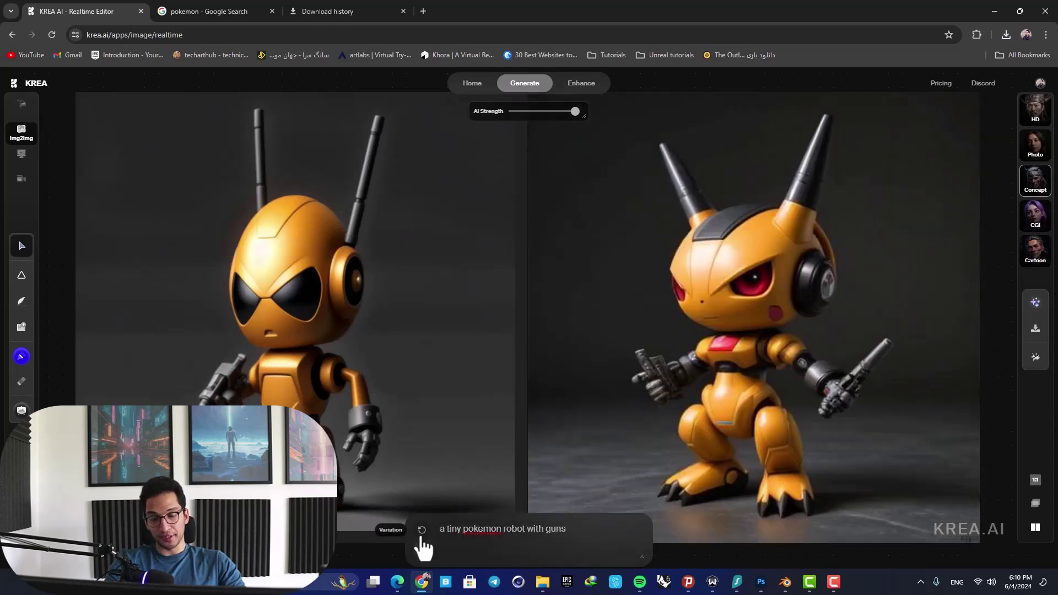
left_click(1036, 304)
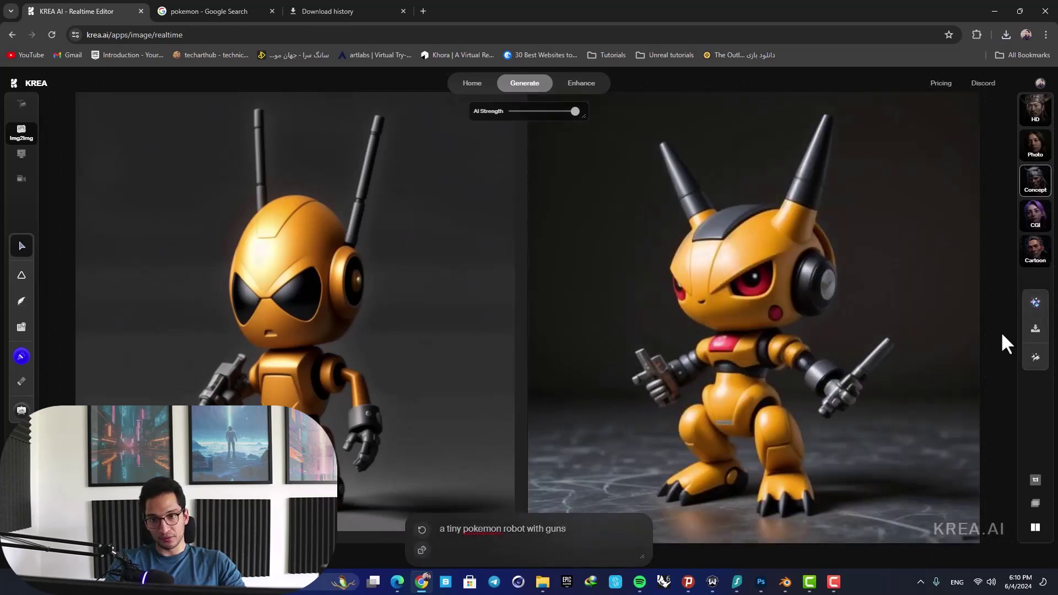
Step: Generate further variations of the tiny pokemon robot with guns
left_click(422, 530)
left_click(422, 529)
left_click(423, 530)
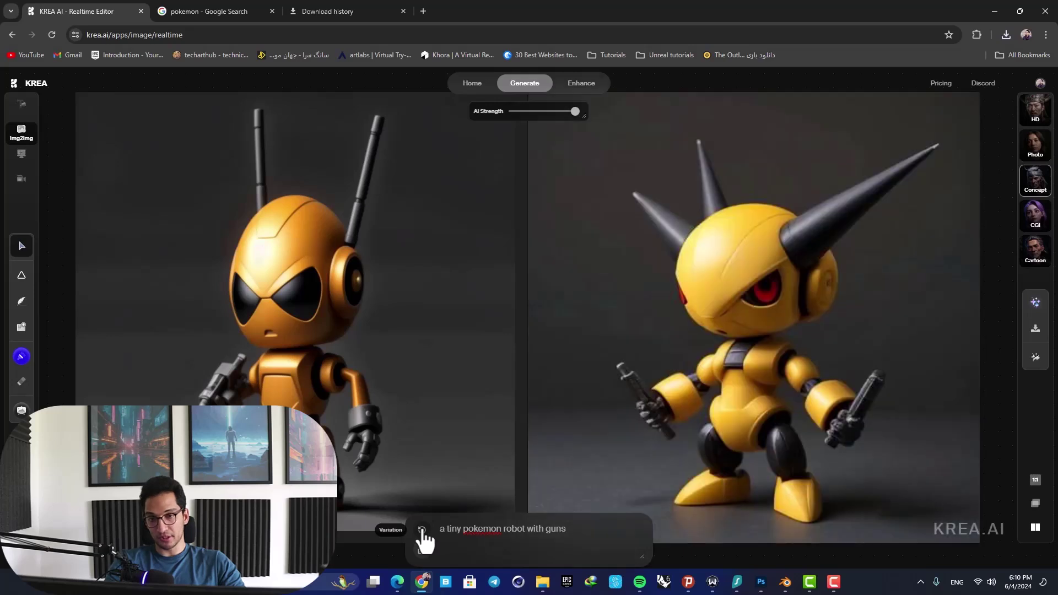
left_click(422, 530)
left_click(422, 530)
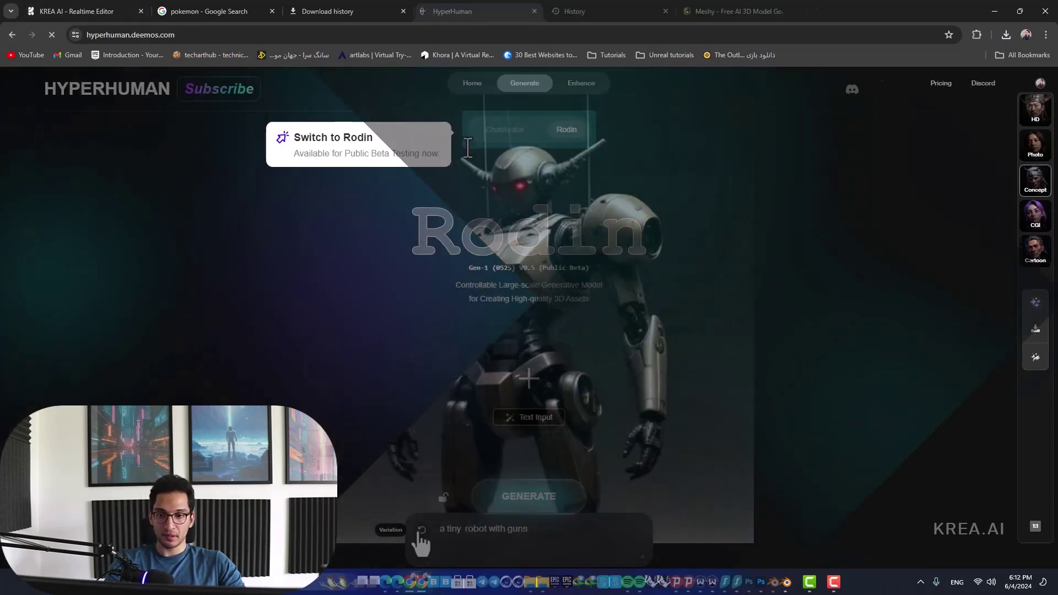
Step: Open Rodin on the HyperHuman site and add the white and black red-eyed robot image as the generation input
left_click(569, 141)
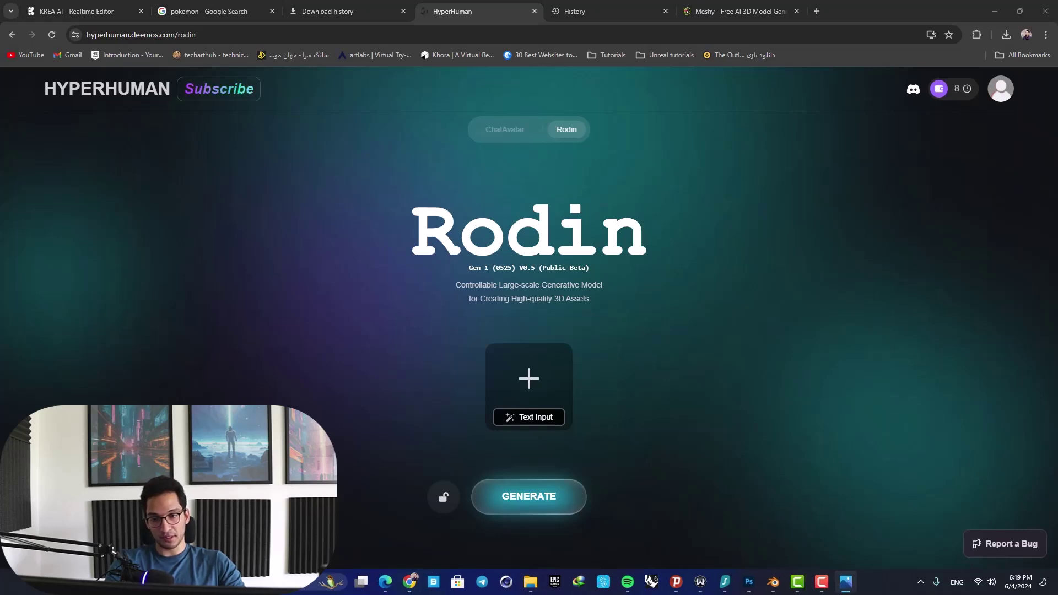
left_click_drag(609, 404, 552, 381)
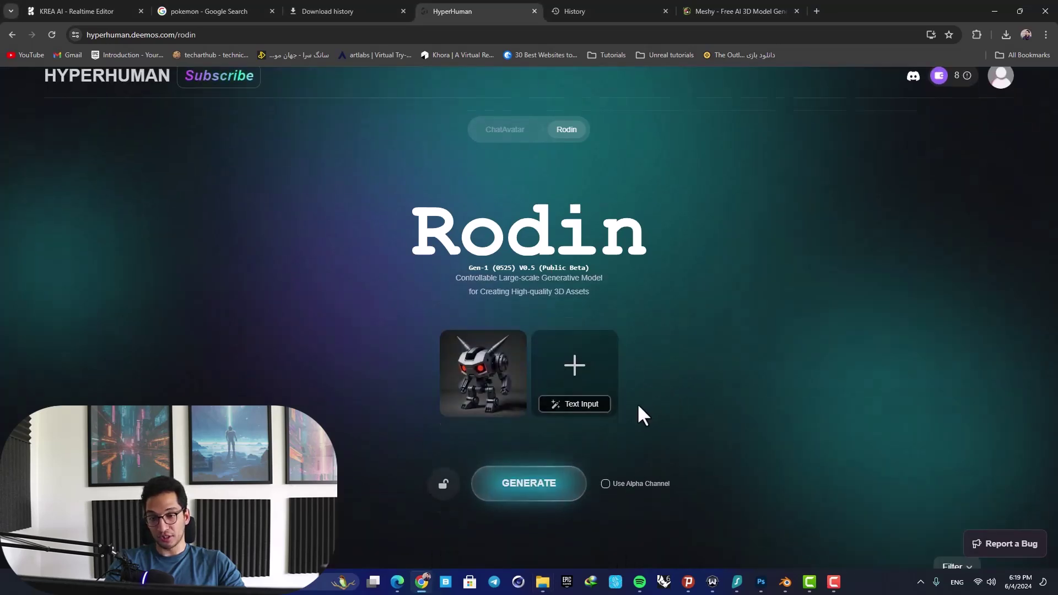
Step: Examine the community gallery of generated 3D models below the Rodin generator
scroll(568, 269, "down", 5)
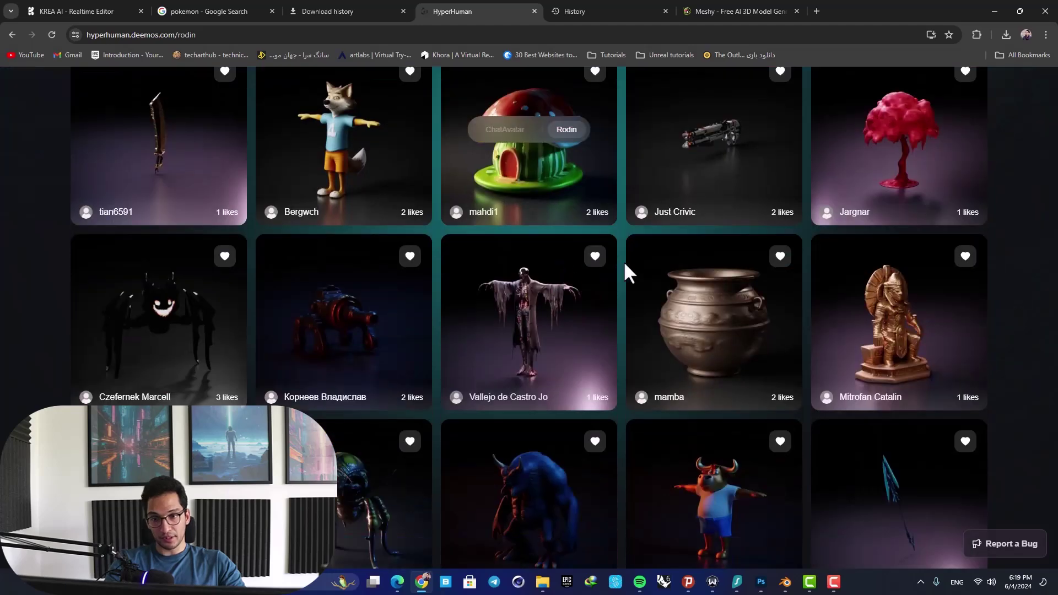
scroll(621, 262, "down", 8)
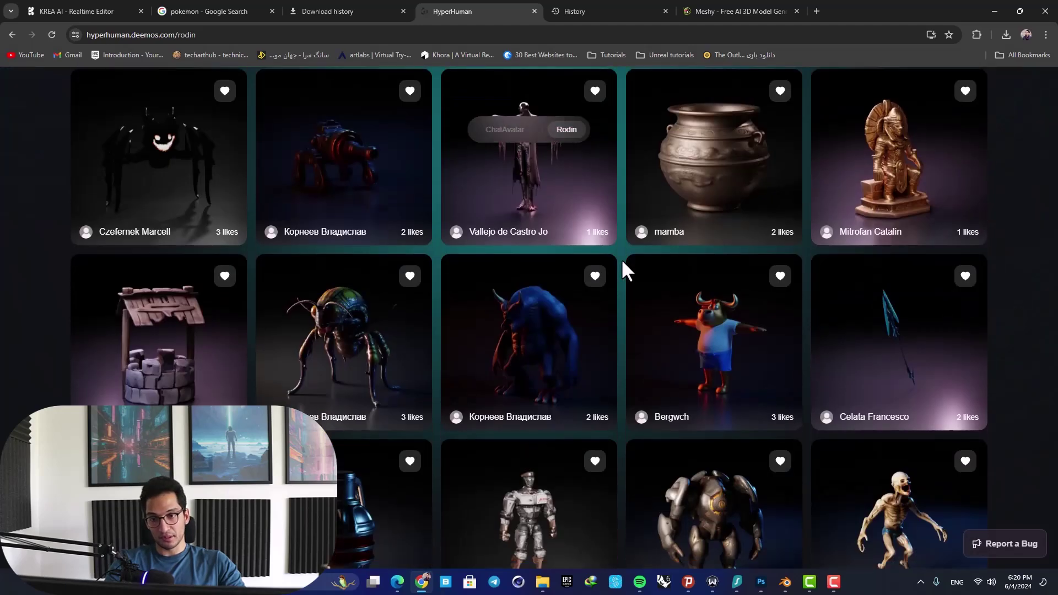
scroll(622, 261, "down", 5)
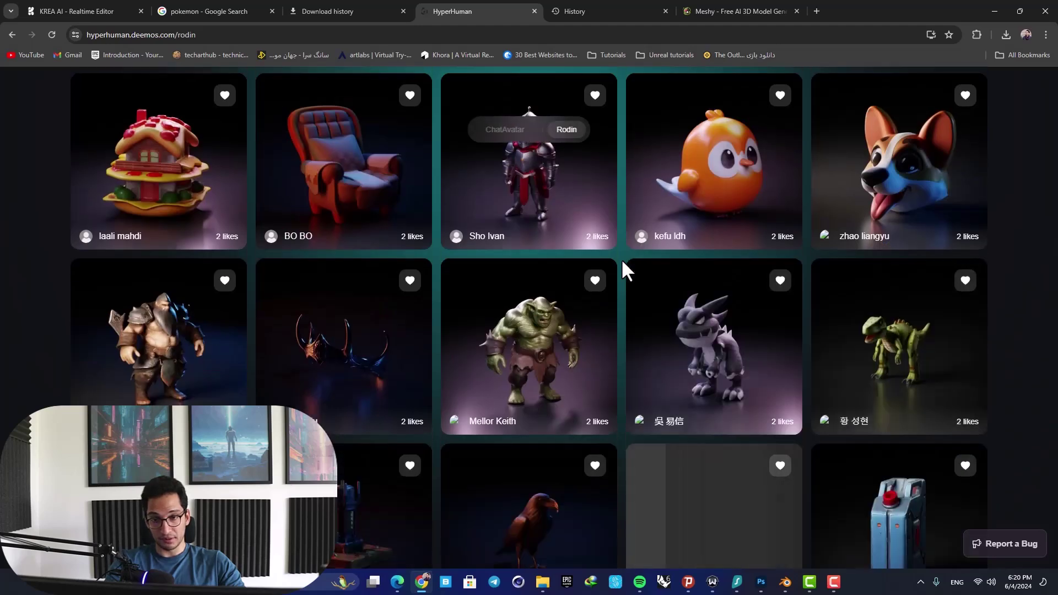
scroll(622, 264, "down", 5)
scroll(622, 262, "down", 8)
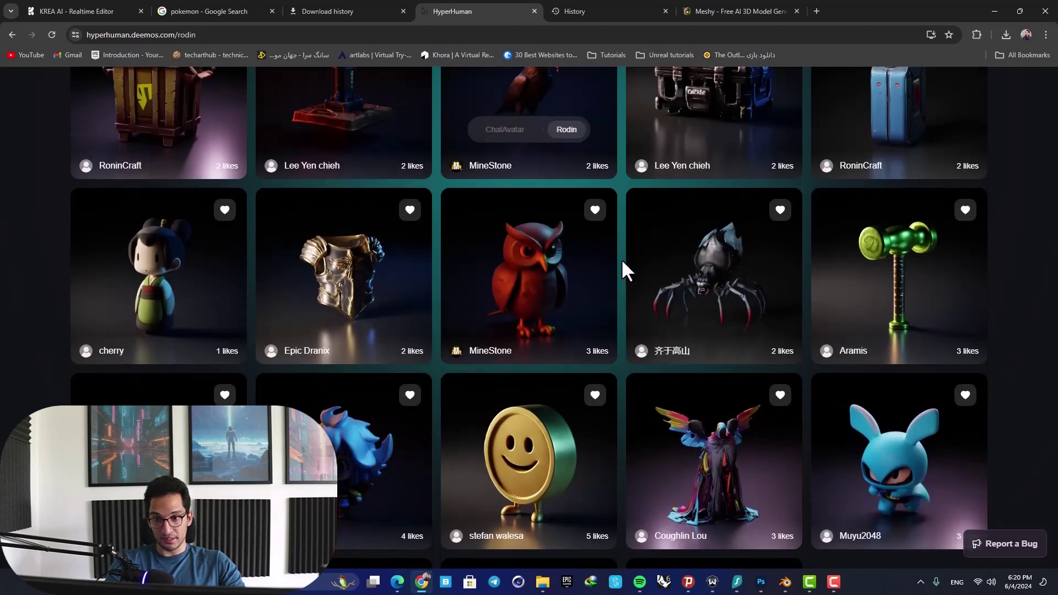
scroll(622, 262, "down", 3)
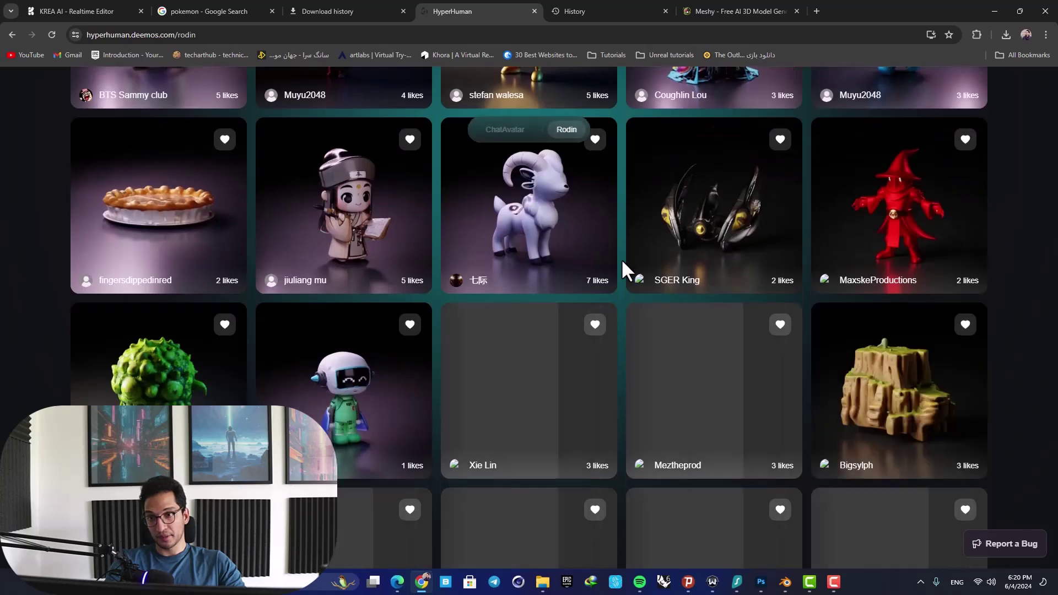
scroll(622, 262, "down", 3)
scroll(622, 263, "down", 4)
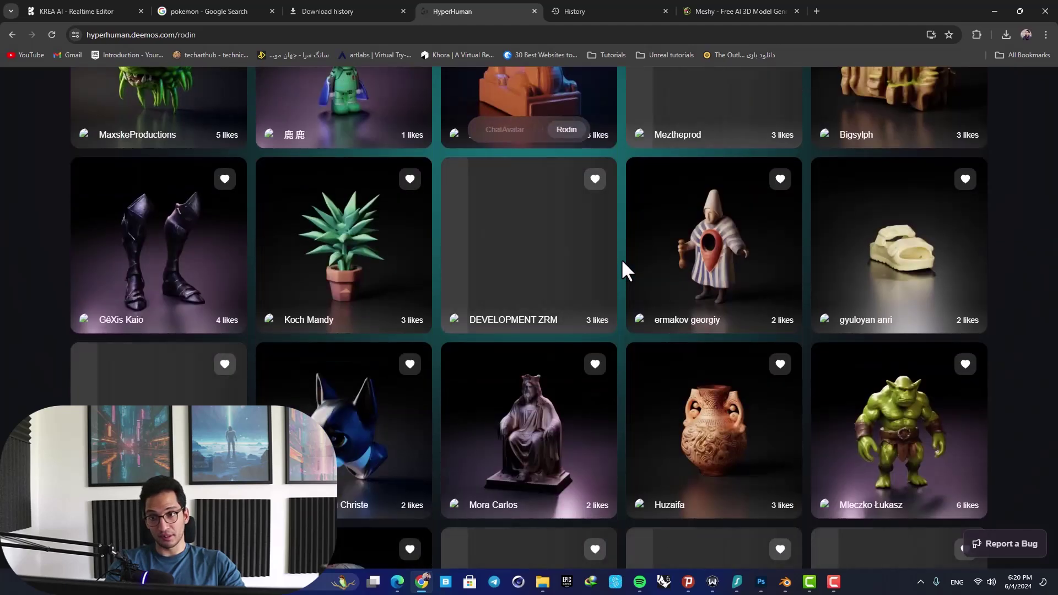
Step: Open the green orc warrior model from the community gallery and examine its geometry and wireframe
scroll(622, 262, "down", 2)
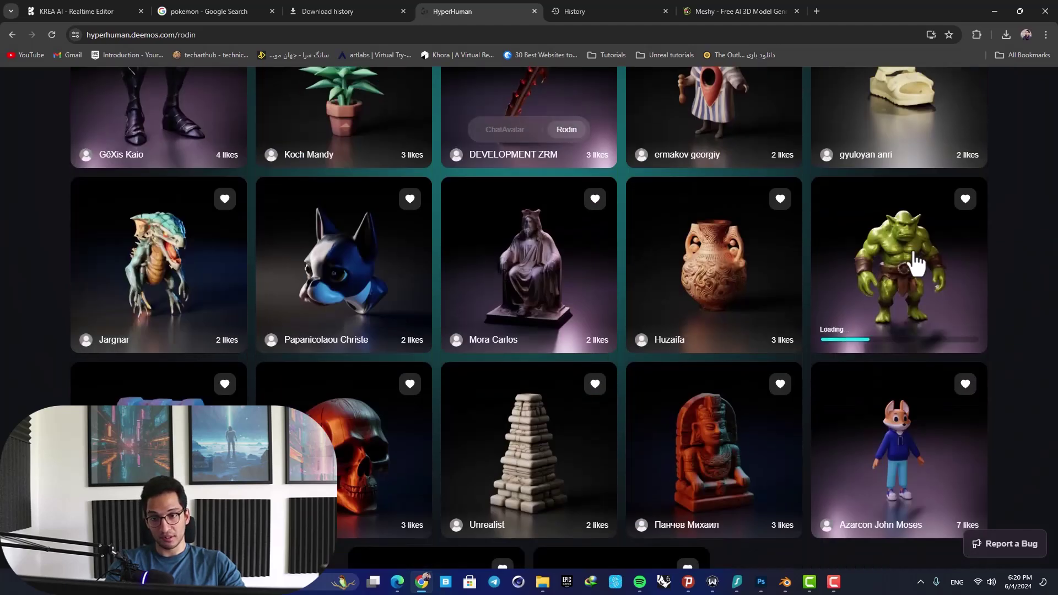
left_click(899, 254)
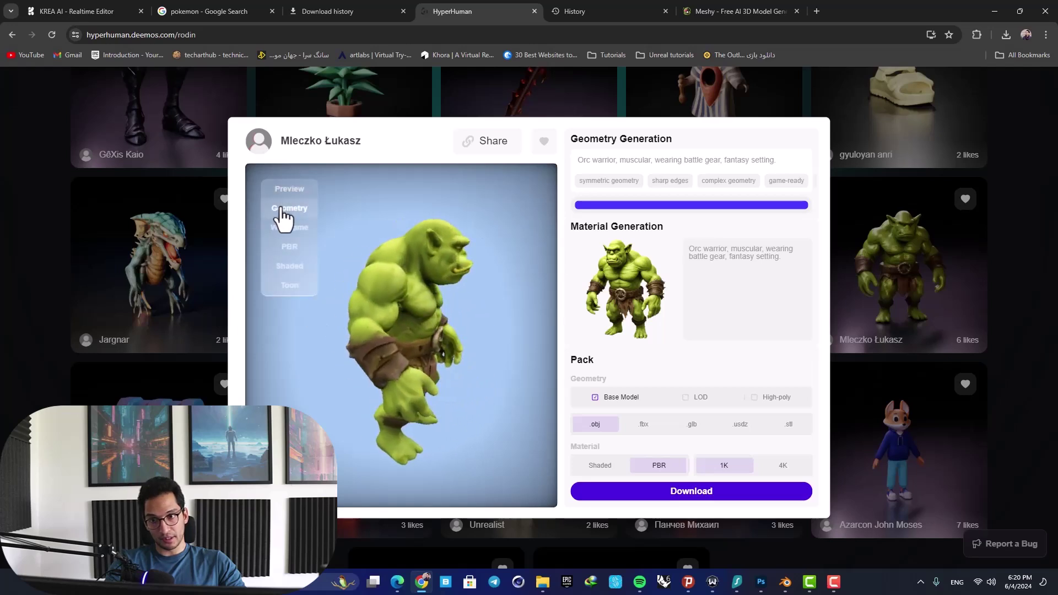
left_click(288, 209)
left_click(288, 229)
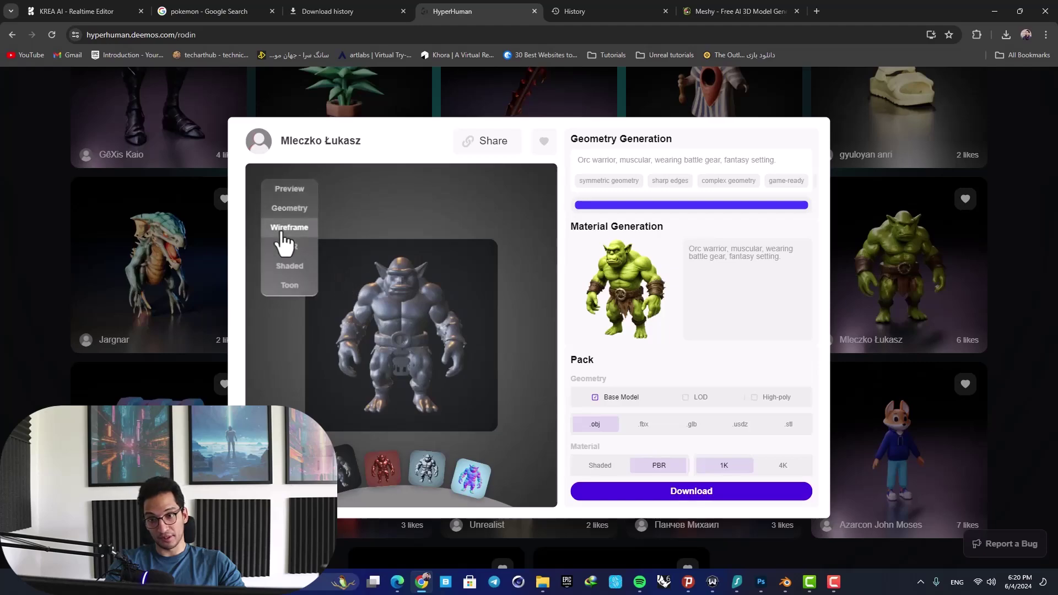
left_click(288, 227)
scroll(421, 318, "up", 10)
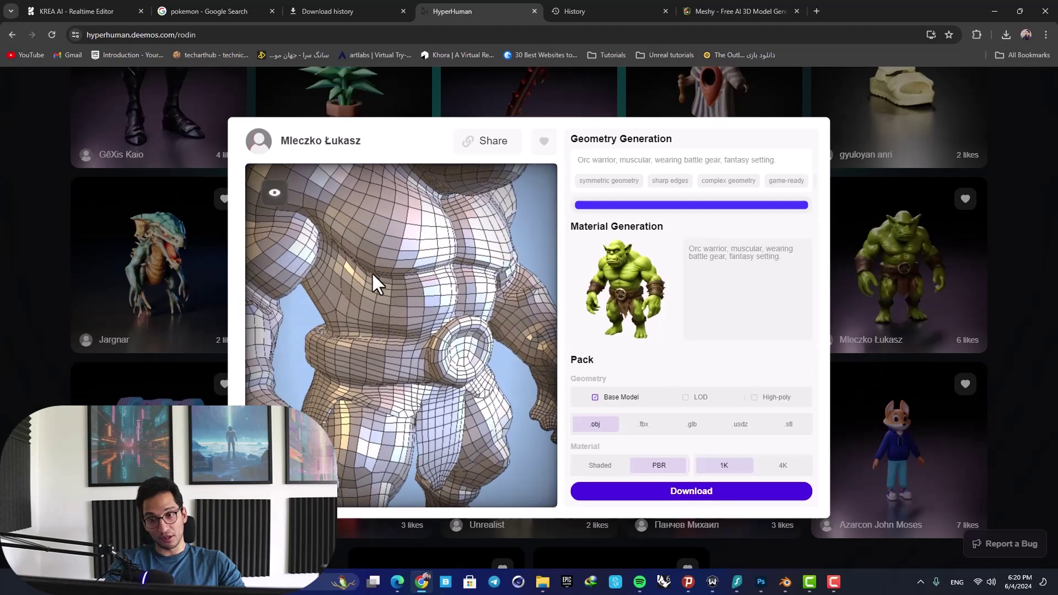
scroll(397, 347, "down", 10)
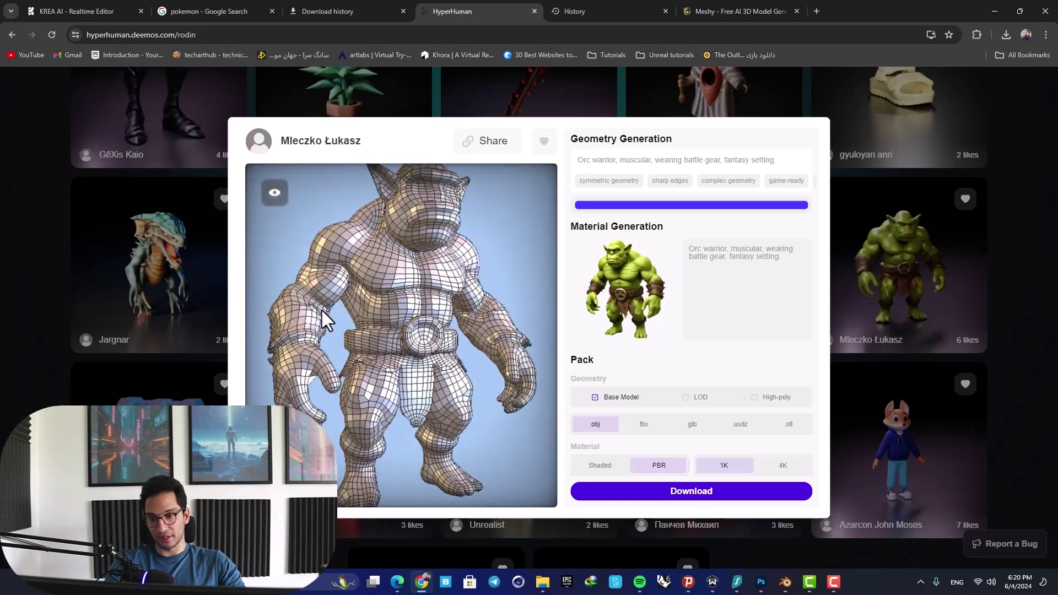
left_click_drag(349, 347, 319, 234)
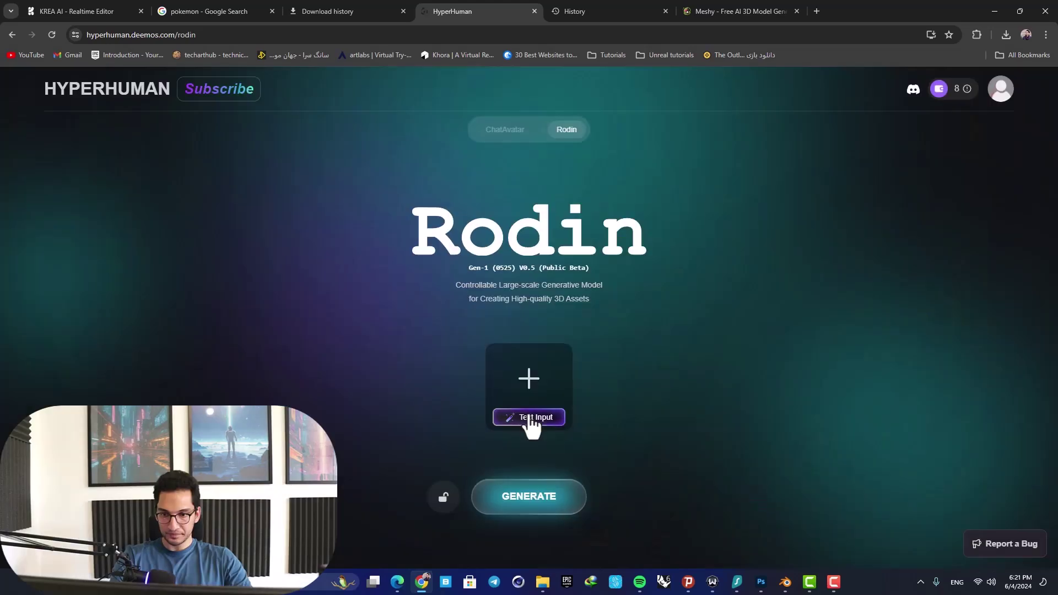
Step: Generate a 3D model in Rodin from the image downloadedImage (35) and confirm the generated geometry
left_click(528, 389)
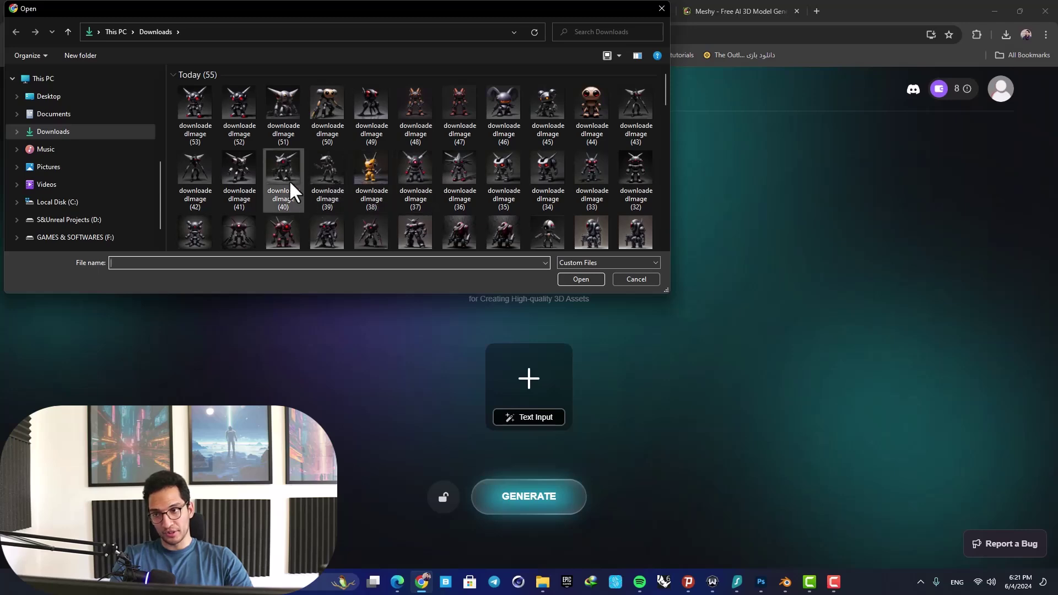
left_click(495, 168)
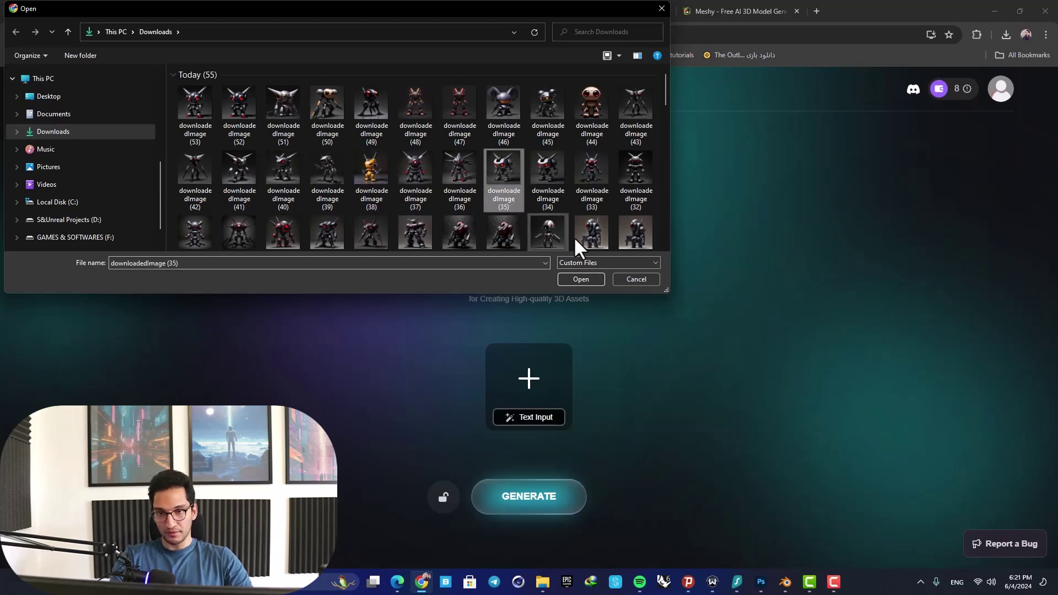
left_click(581, 279)
left_click(518, 496)
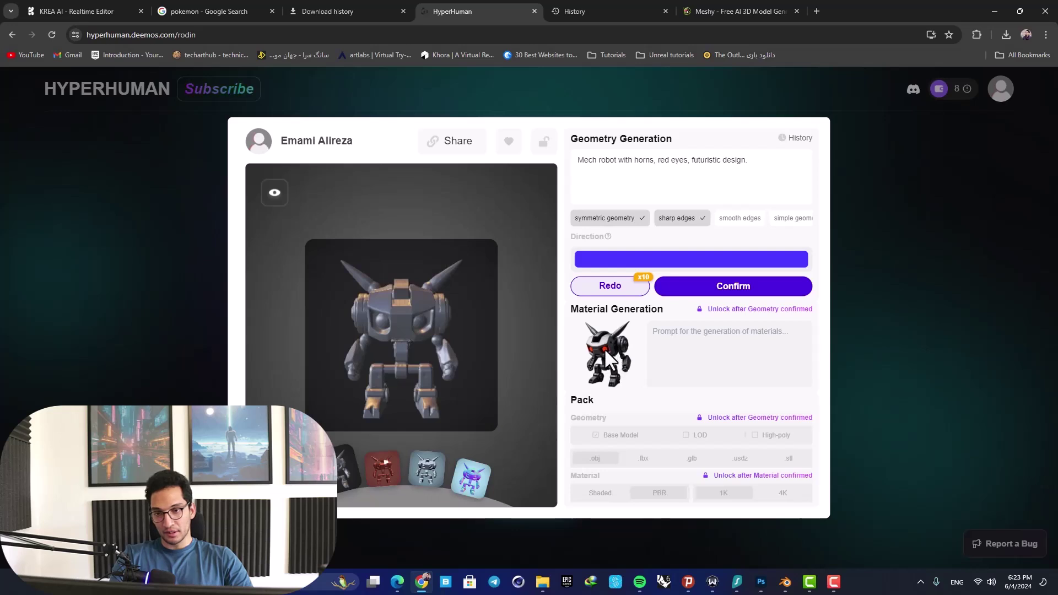
left_click(696, 287)
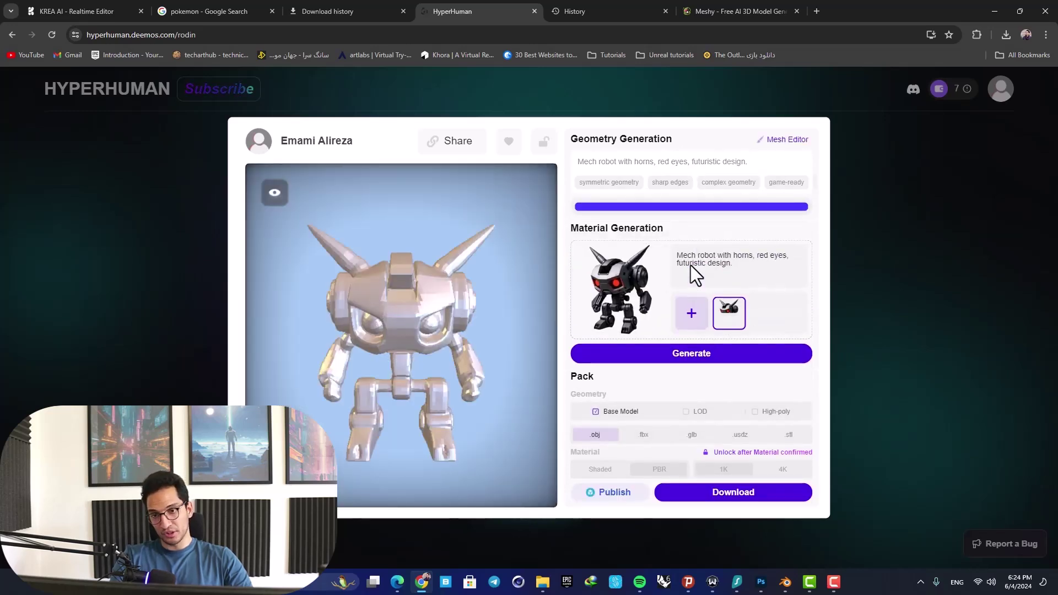
Step: Examine the generated robot's mesh from several sides in the geometry and wireframe display modes
left_click_drag(496, 297, 364, 290)
scroll(403, 316, "up", 2)
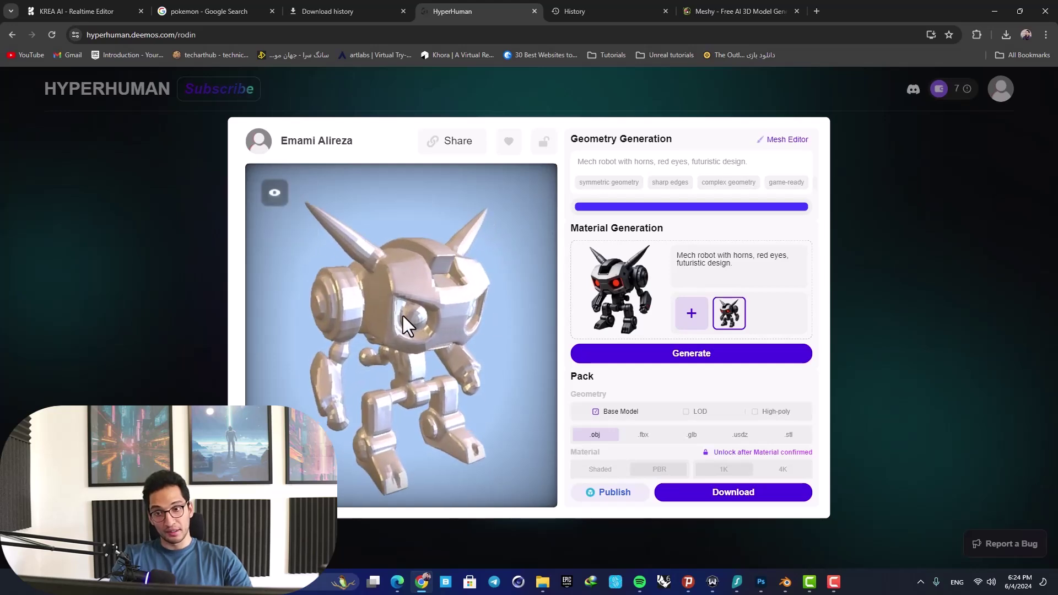
mouse_move(276, 208)
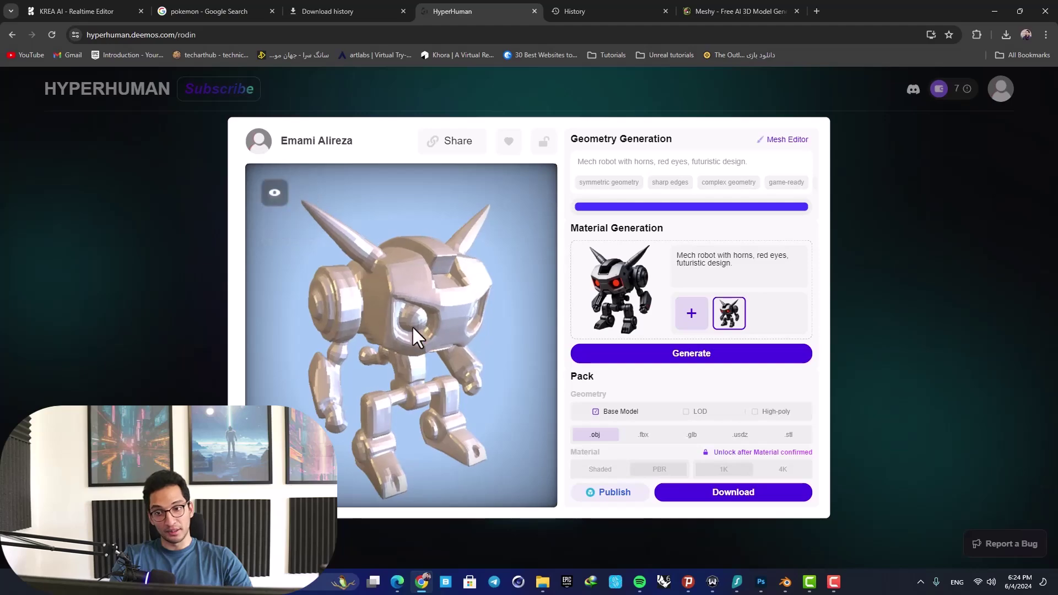
left_click_drag(411, 325, 554, 290)
mouse_move(274, 192)
left_click(283, 231)
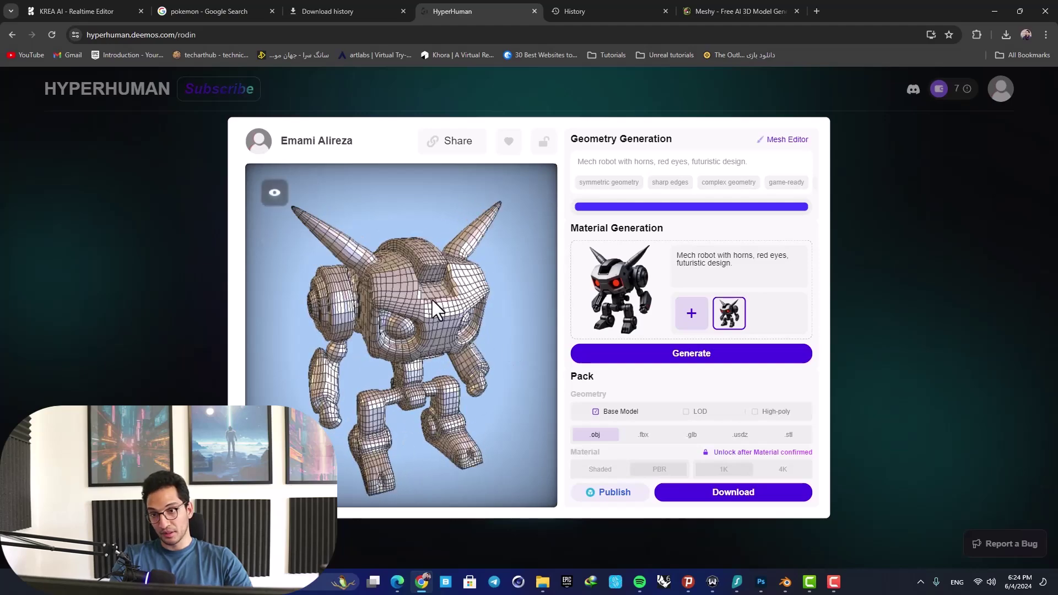
scroll(395, 320, "up", 5)
left_click_drag(394, 317, 363, 273)
scroll(362, 270, "down", 5)
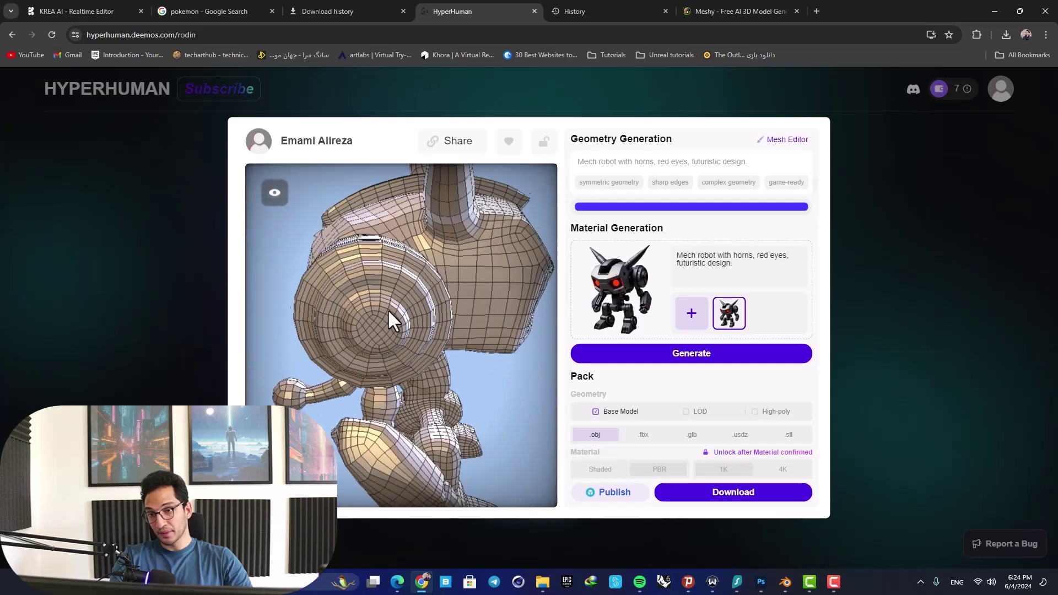
left_click_drag(414, 340, 297, 226)
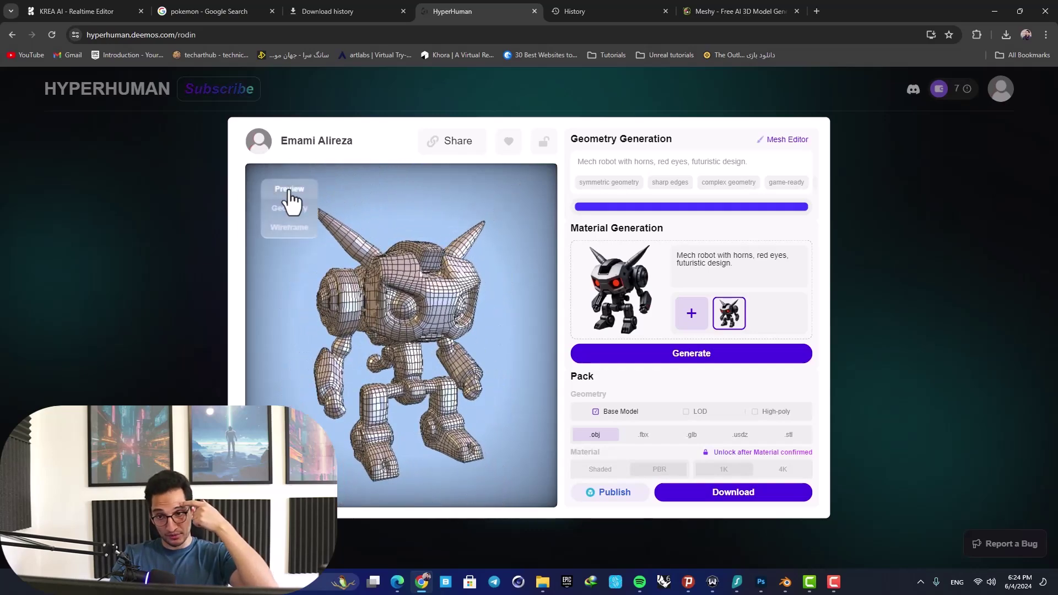
left_click(289, 190)
left_click(284, 210)
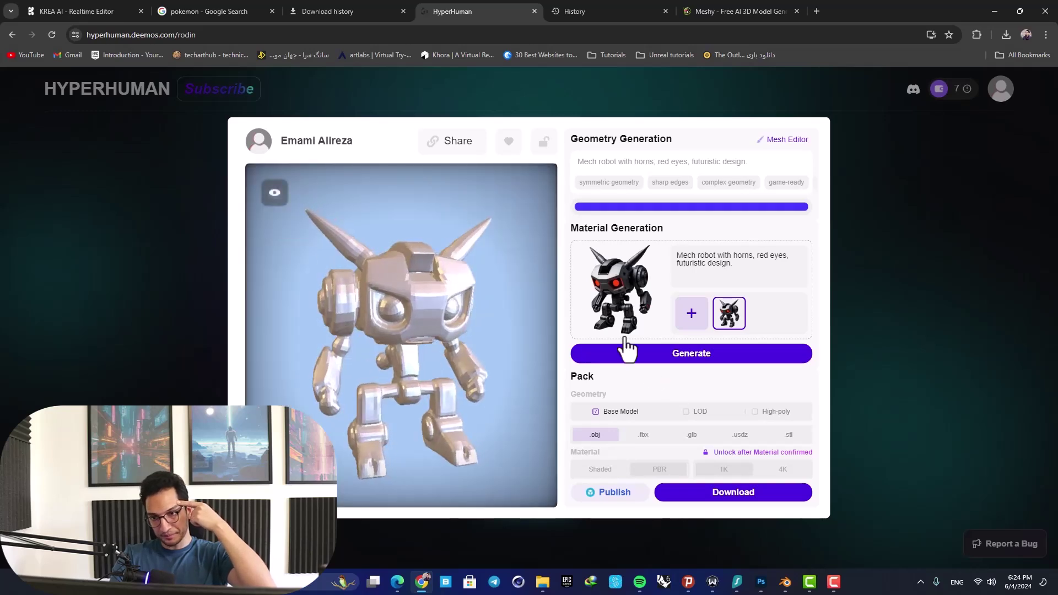
Step: Generate the material for the robot from its reference image and confirm it
mouse_move(663, 358)
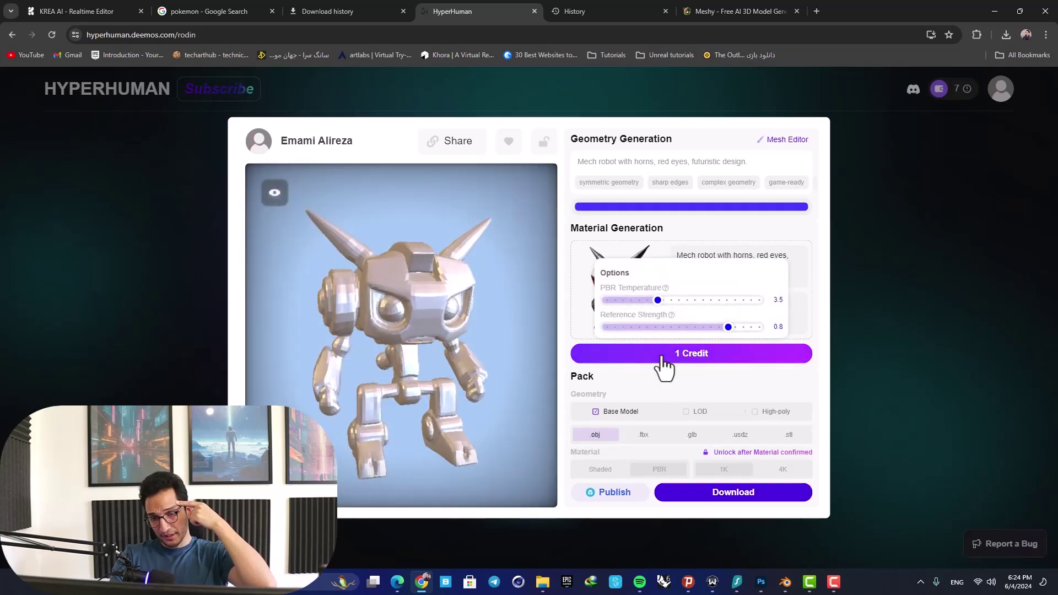
left_click(687, 355)
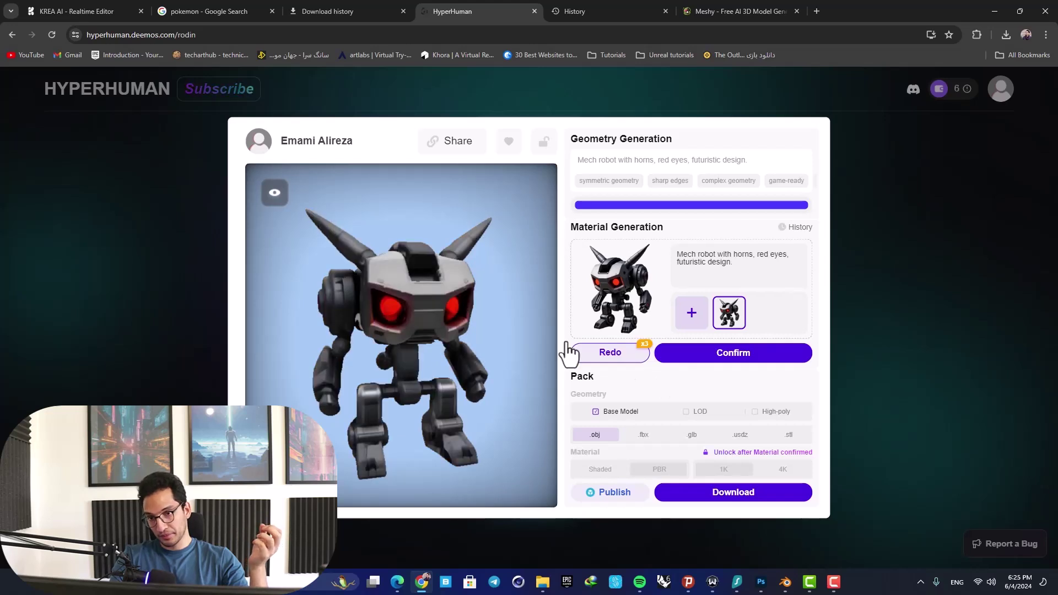
left_click_drag(495, 329, 429, 312)
scroll(372, 339, "down", 3)
scroll(398, 336, "up", 3)
left_click(713, 355)
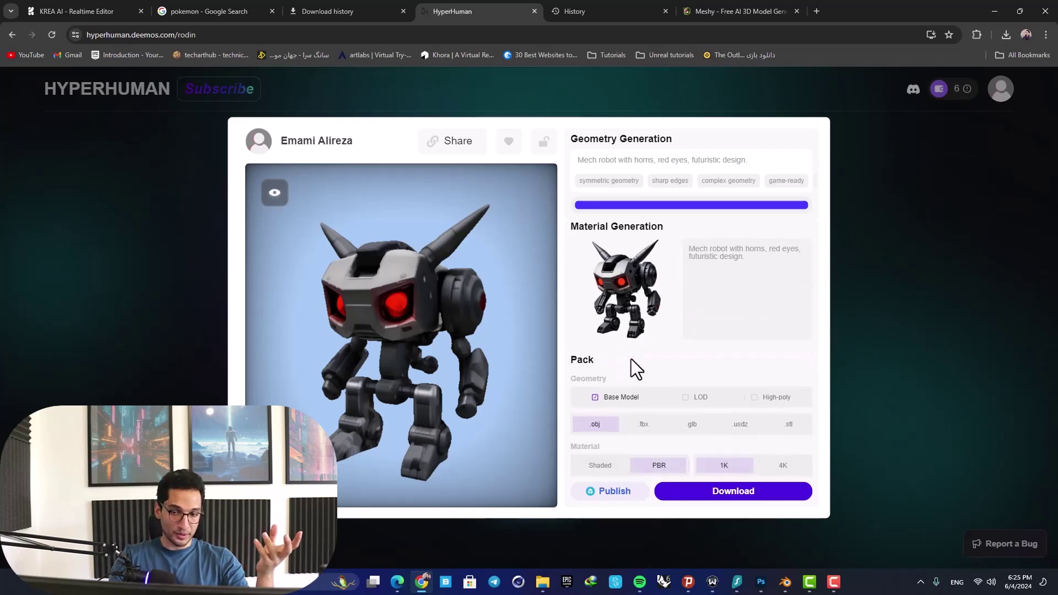
Step: Download the robot's base model as .obj with 1K PBR textures and open the downloaded files
left_click(719, 495)
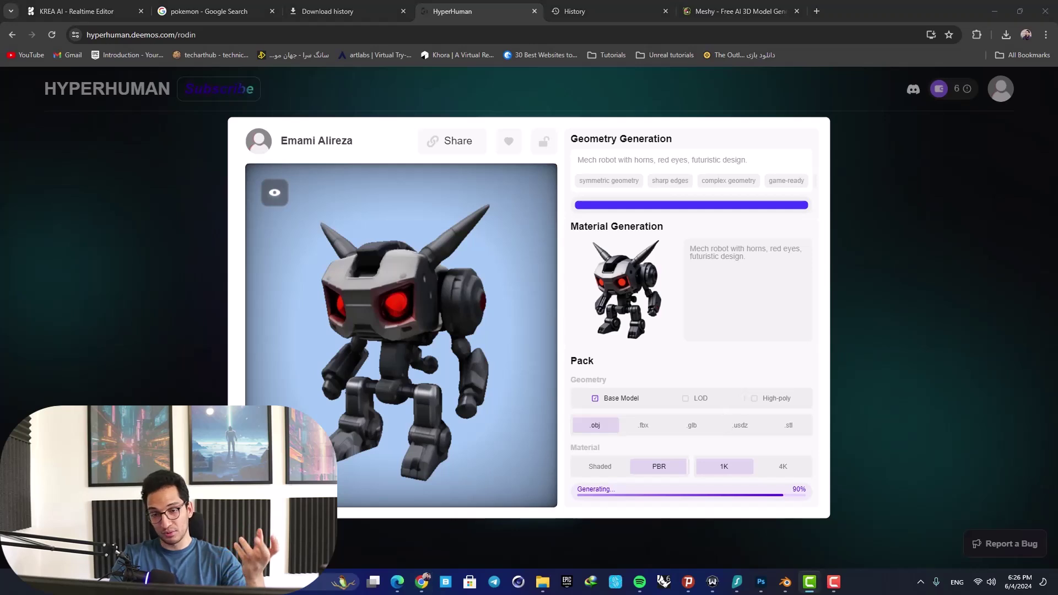
left_click(837, 582)
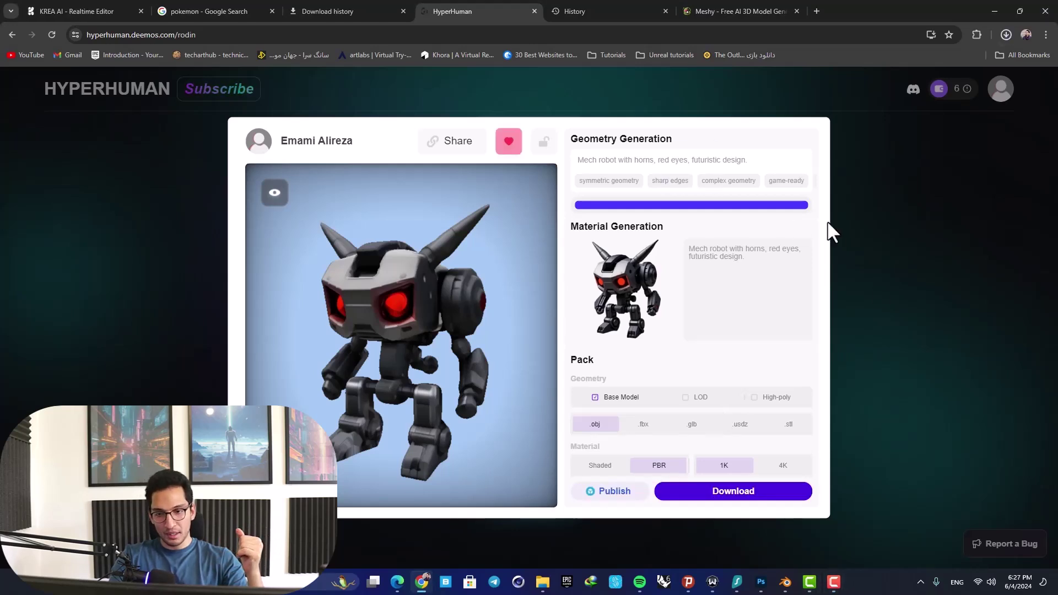
left_click(1006, 35)
left_click(973, 80)
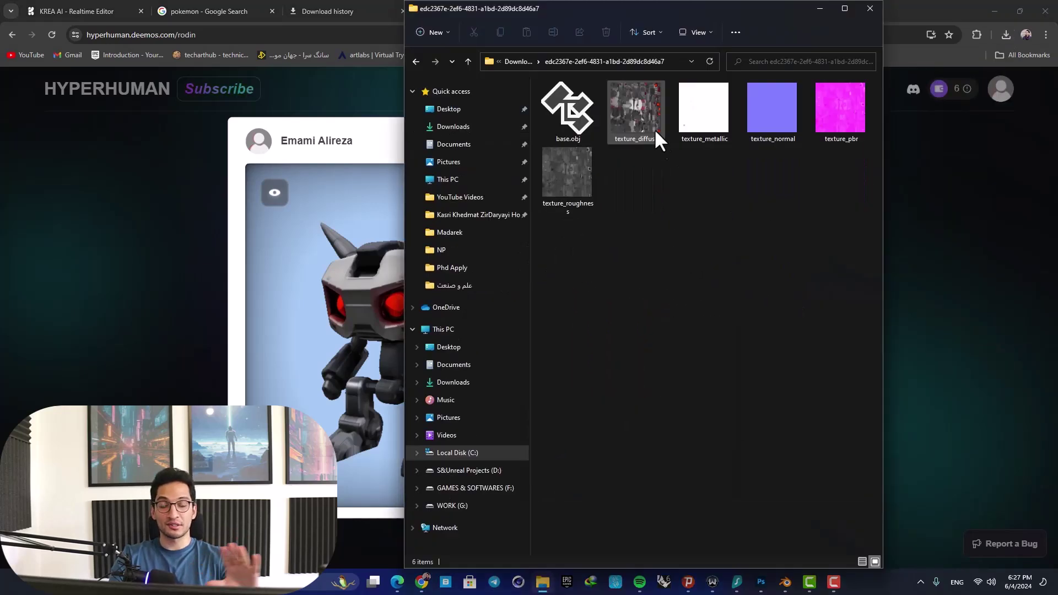
scroll(717, 164, "up", 1, "ctrl")
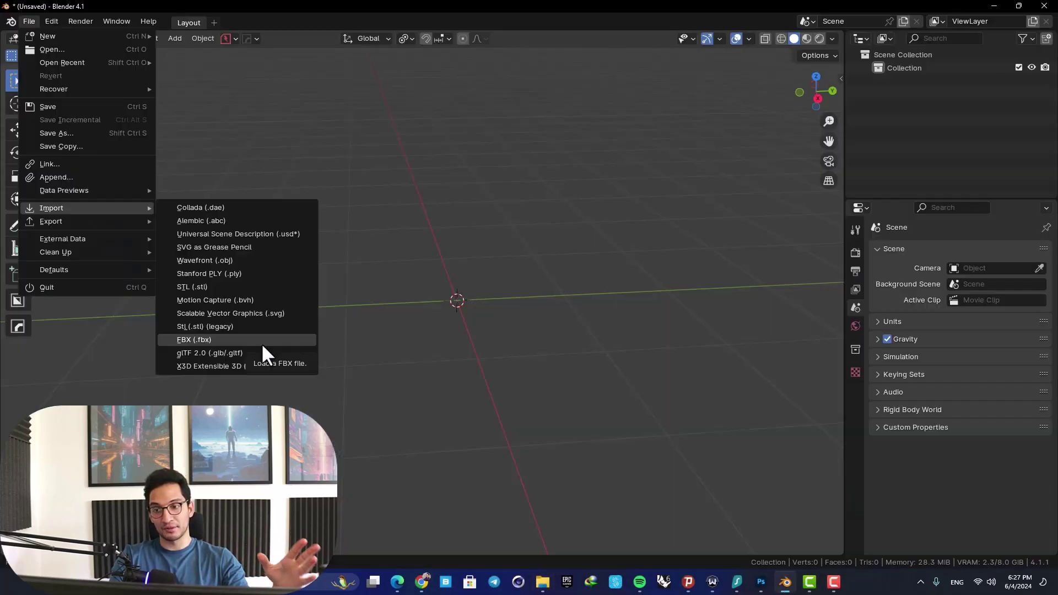
Step: Switch to Blender and import the robot's base.obj from the extracted download folder as a Wavefront OBJ
left_click(220, 261)
left_click(226, 230)
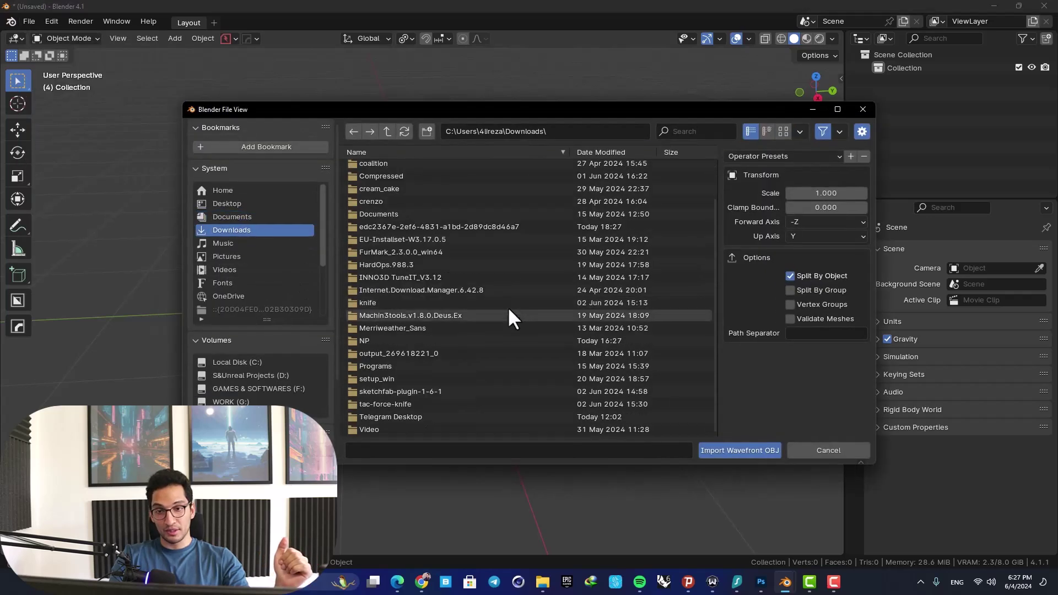
double_click(448, 227)
double_click(391, 167)
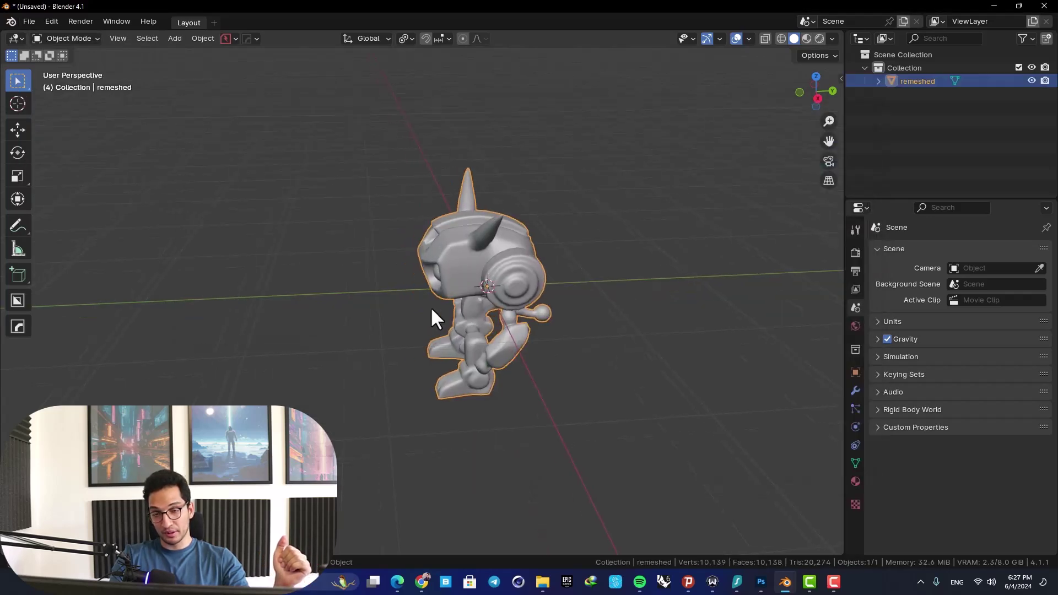
Step: Move the imported robot up along the Z axis so its feet stand at ground level
middle_click_drag(431, 306, 490, 317)
key("g")
key("z")
left_click(474, 217)
middle_click_drag(543, 264, 498, 271)
Step: Turn on the wireframe overlay in the viewport and deselect the robot
key("ctrl+v")
key("alt+v")
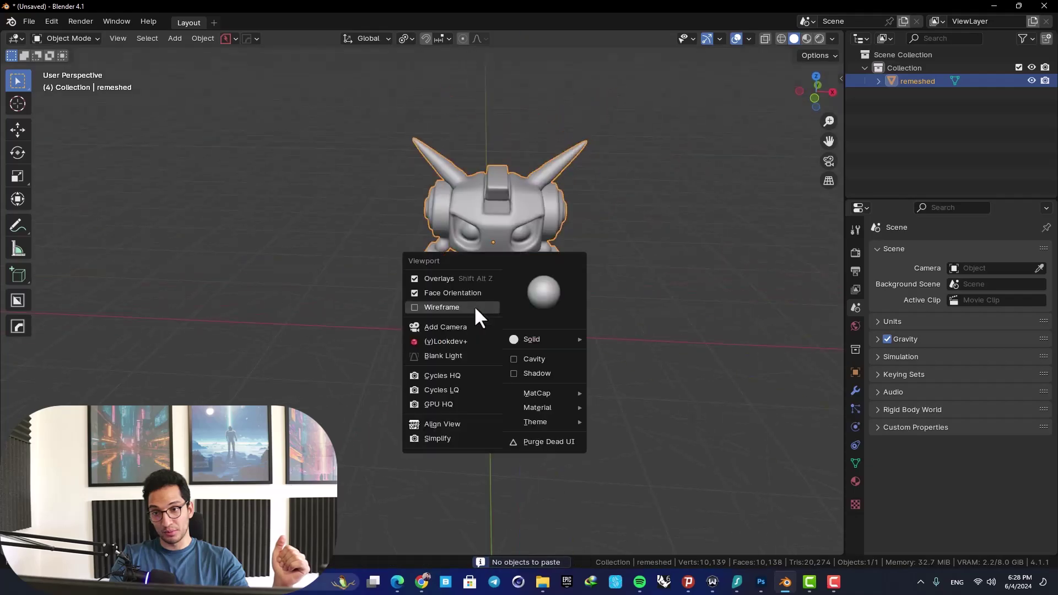
left_click(474, 305)
key("alt+a")
Step: Examine the mesh topology of the robot's head, eyes, arms, legs and feet up close
scroll(535, 218, "up", 3)
middle_click_drag(538, 229, 420, 288)
scroll(454, 307, "up", 2)
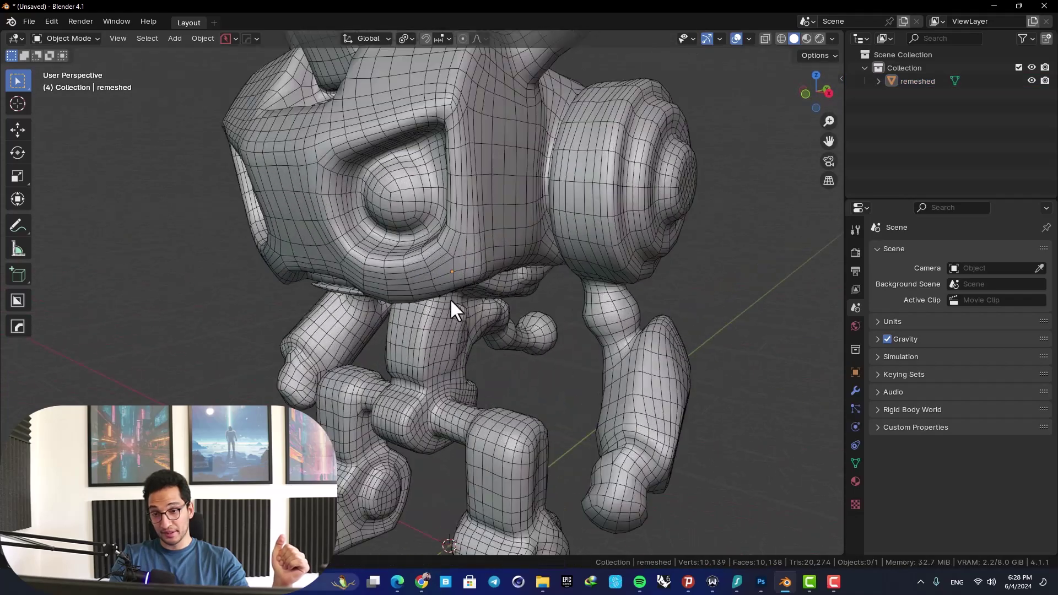
scroll(373, 298, "up", 3)
scroll(379, 260, "down", 2)
middle_click_drag(378, 260, 413, 338)
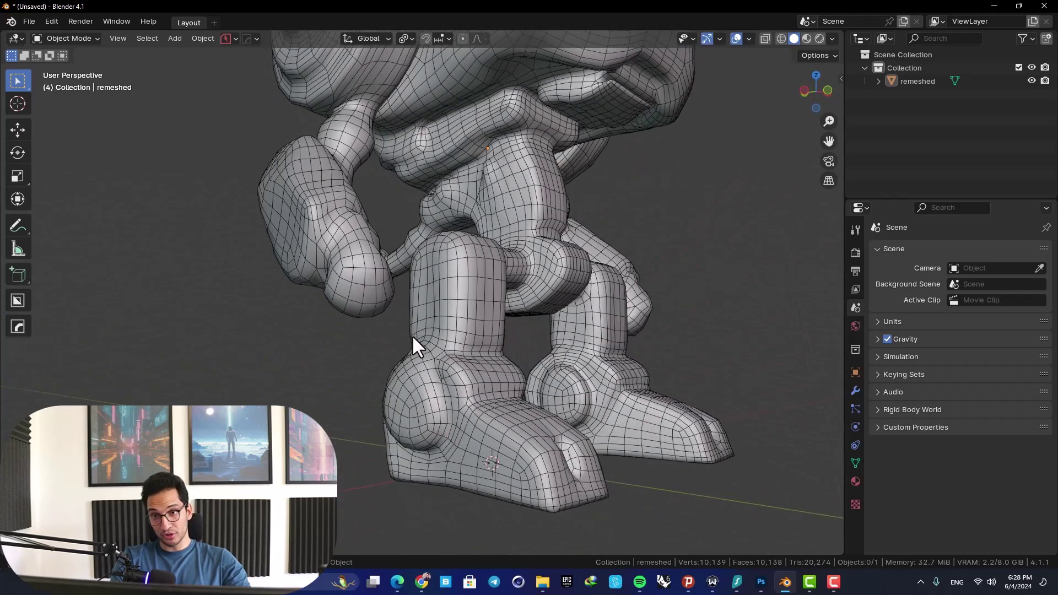
scroll(266, 255, "up", 5)
scroll(373, 295, "down", 4)
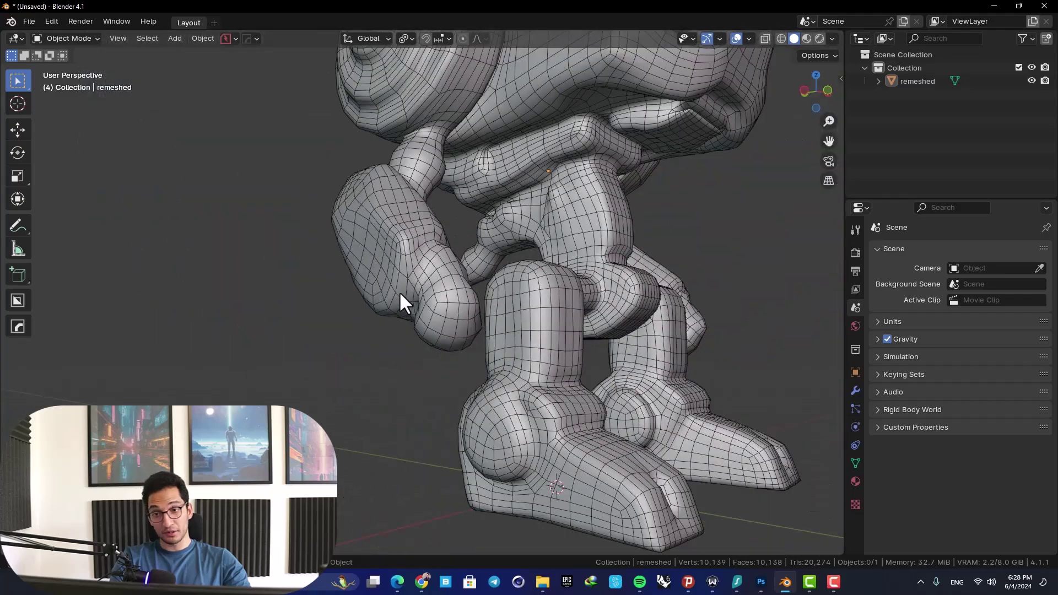
middle_click_drag(401, 295, 383, 316)
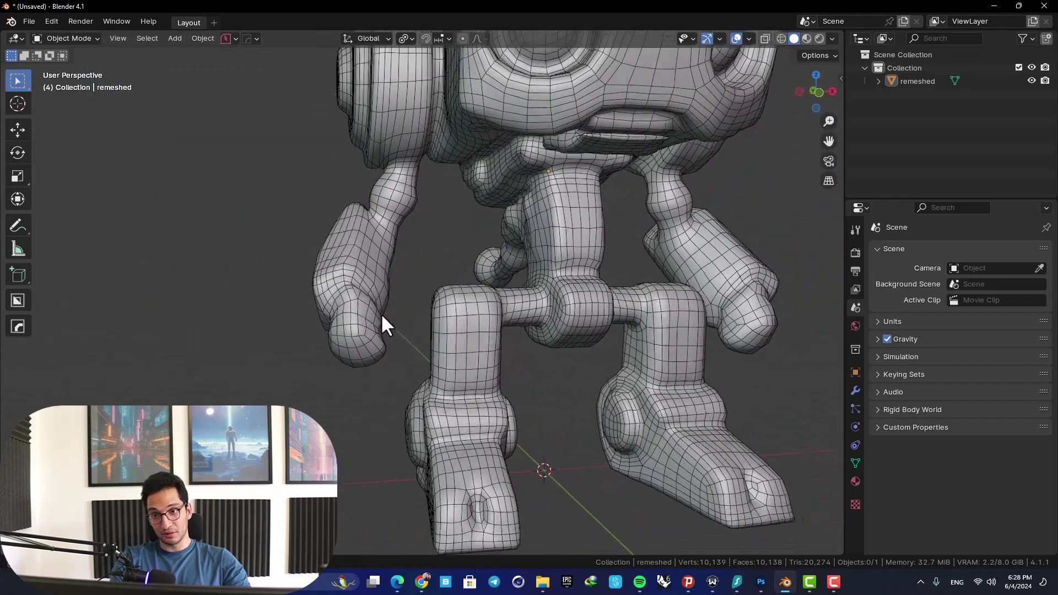
scroll(382, 318, "down", 6)
middle_click_drag(509, 323, 521, 344)
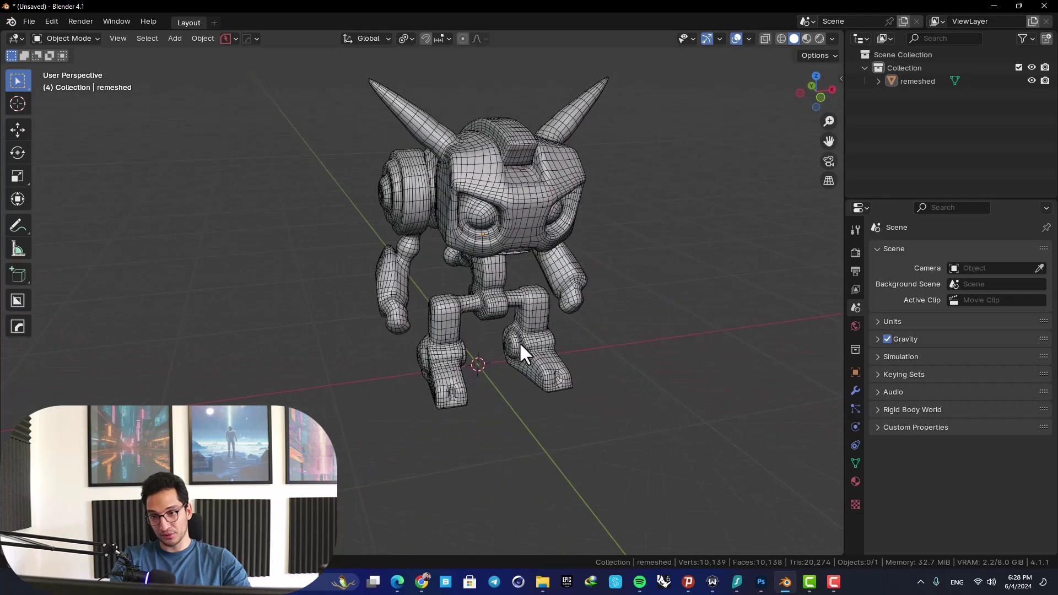
left_click(516, 146)
middle_click_drag(483, 194, 407, 300, "shift")
left_click(505, 288)
scroll(372, 231, "up", 4)
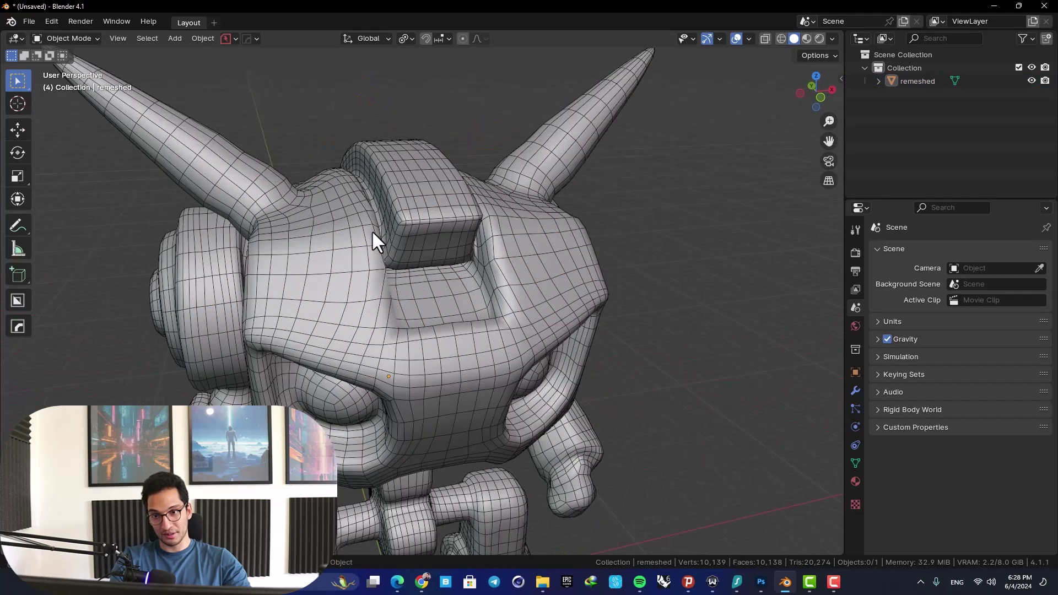
mouse_move(372, 230)
middle_mouse_down()
mouse_move(339, 299)
mouse_move(353, 260)
mouse_move(338, 229)
mouse_move(362, 222)
middle_mouse_up()
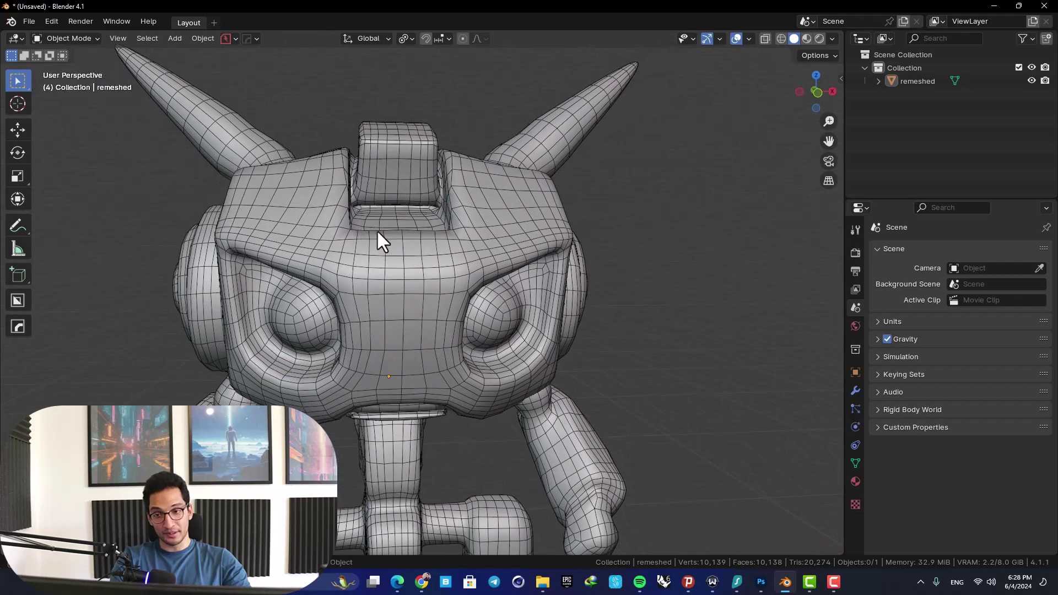
scroll(382, 234, "down", 3)
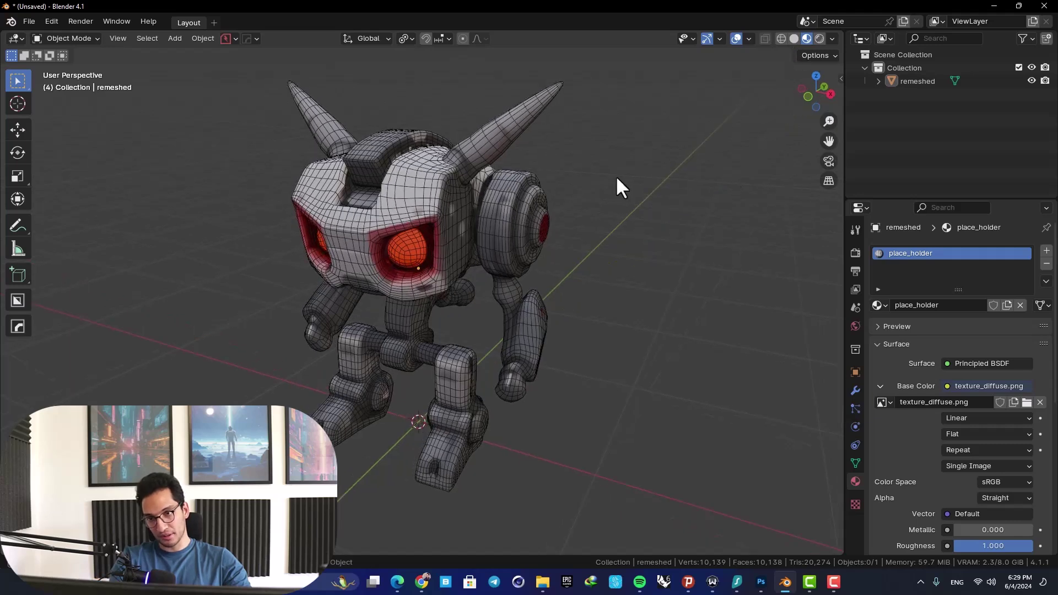
Step: Turn off the wireframe overlay on the textured robot in material preview
key("alt+v")
left_click(575, 178)
scroll(481, 251, "down", 5)
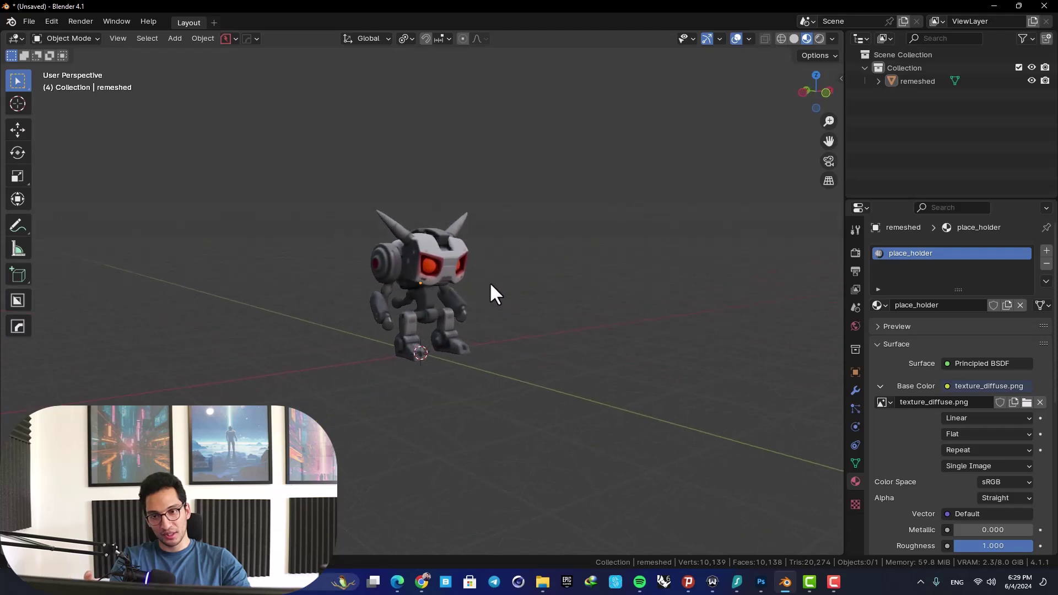
Step: Examine the textured robot's face, side and back from near and far
scroll(432, 326, "down", 4)
scroll(427, 300, "up", 5)
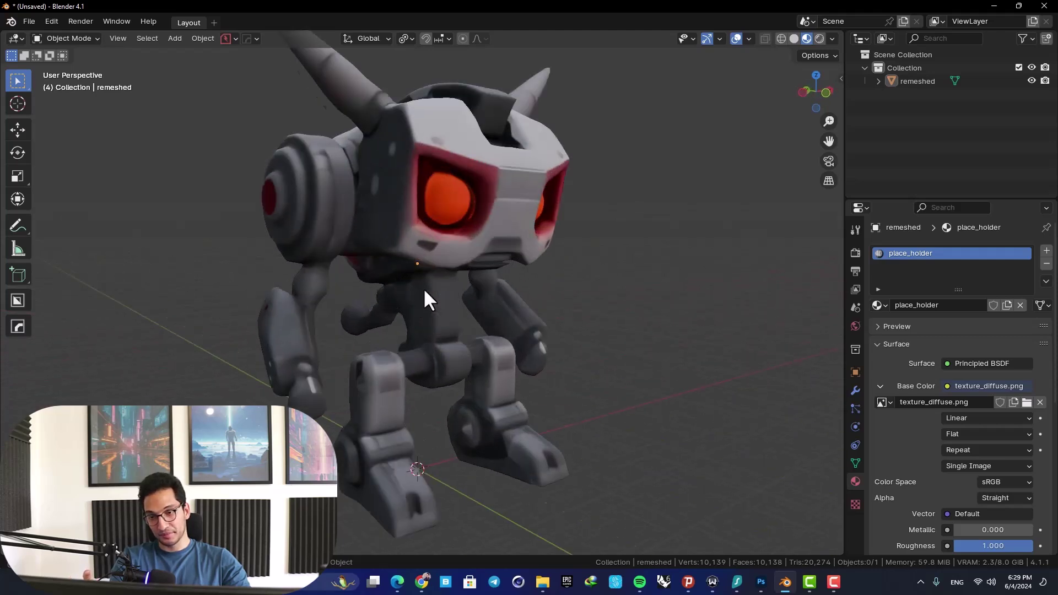
scroll(408, 309, "down", 2)
middle_click_drag(407, 312, 492, 293)
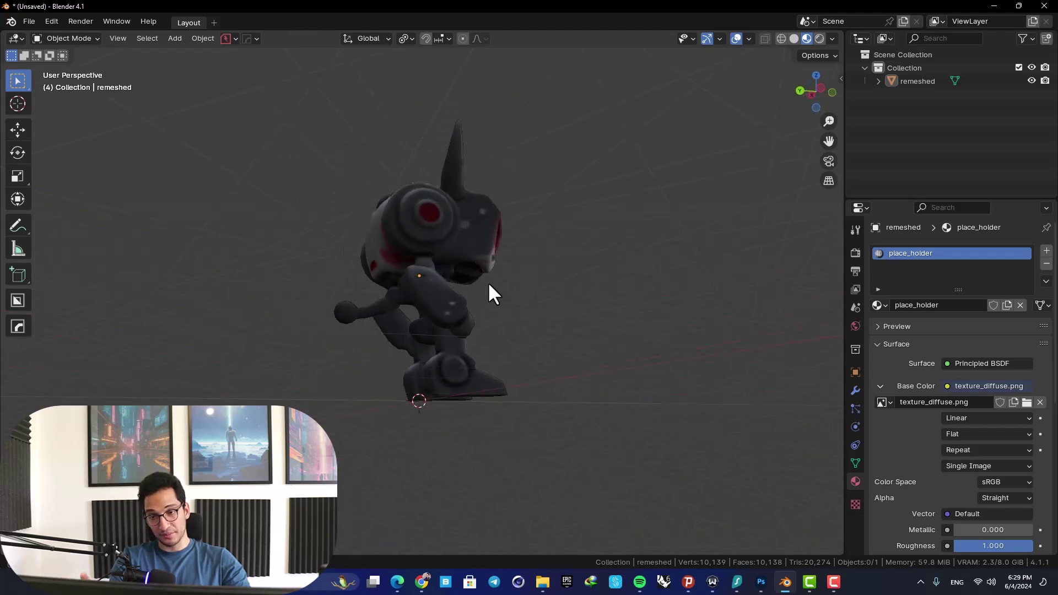
scroll(348, 309, "up", 5)
mouse_move(349, 310)
middle_mouse_down()
mouse_move(439, 303)
mouse_move(520, 314)
mouse_move(551, 296)
mouse_move(550, 320)
mouse_move(607, 328)
mouse_move(432, 283)
mouse_move(535, 284)
mouse_move(402, 300)
mouse_move(359, 358)
mouse_move(417, 264)
mouse_move(518, 259)
middle_mouse_up()
scroll(605, 326, "down", 6)
scroll(401, 300, "up", 4)
scroll(359, 359, "down", 3)
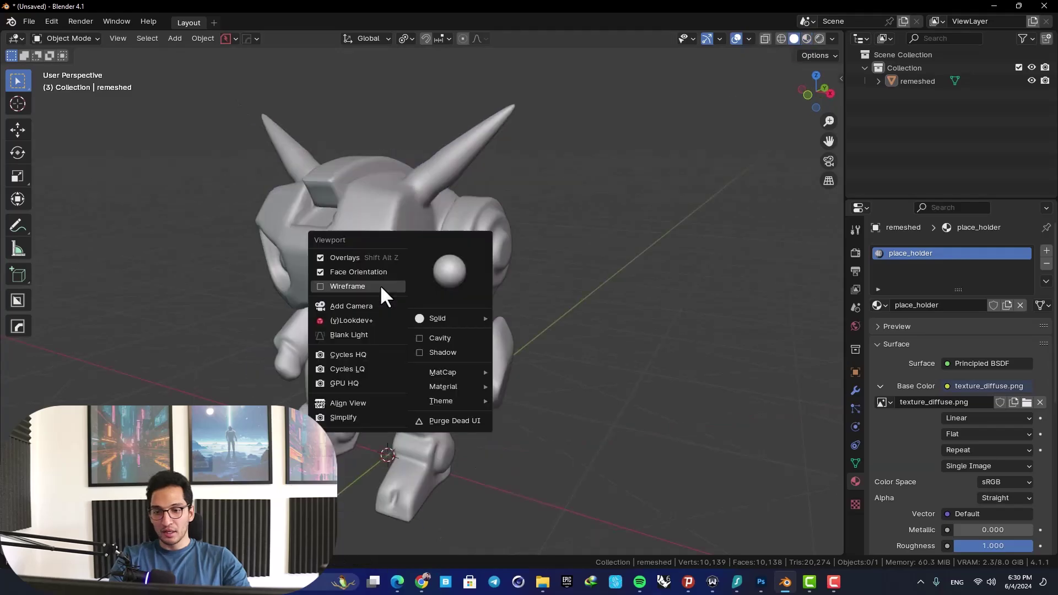
Step: Turn on the wireframe overlay and open the robot mesh for editing
left_click(379, 285)
mouse_move(606, 331)
middle_mouse_down()
mouse_move(716, 358)
mouse_move(479, 319)
middle_mouse_up()
key("Tab")
Step: Delete the stray tail-like geometry protruding behind the robot's waist, selecting through the mesh with X-ray
scroll(479, 319, "up", 3)
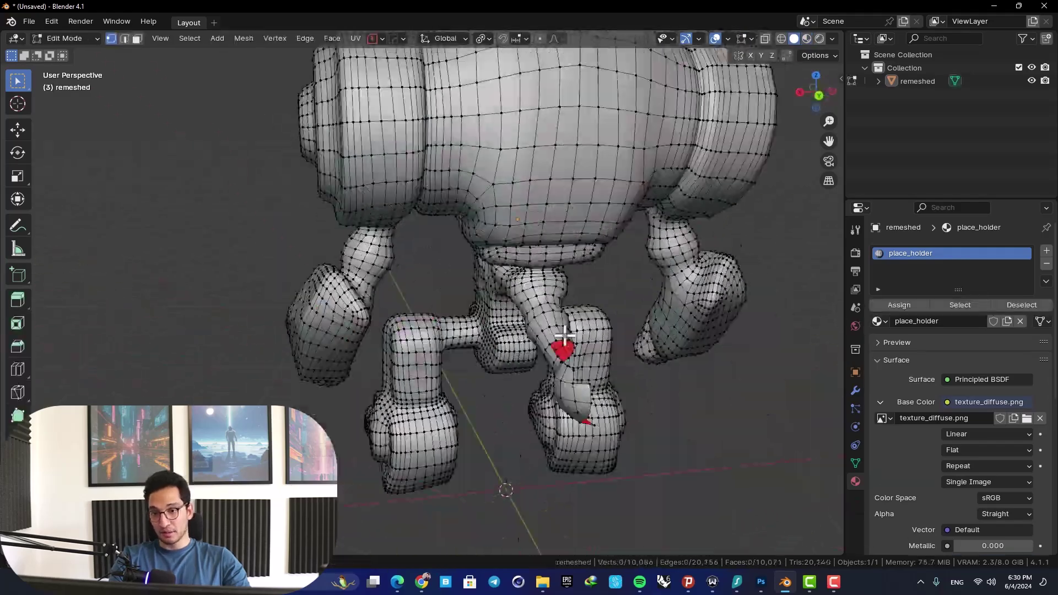
key("alt+z")
middle_click_drag(567, 345, 417, 289)
key("x")
left_click(402, 328)
middle_click_drag(402, 328, 588, 380)
scroll(563, 335, "up", 4)
key("alt+z")
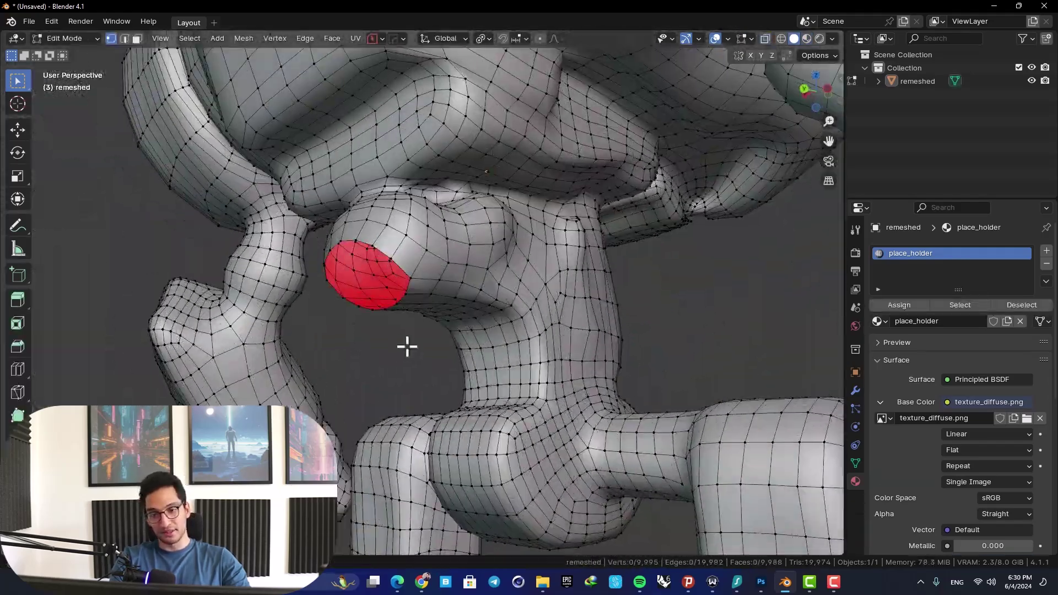
Step: Fill the open edge loop left at the back of the waist with a face and clear the selection
middle_click_drag(407, 347, 435, 325)
key("2")
left_click(444, 260, "alt")
key("f")
middle_click_drag(444, 259, 371, 302)
key("alt+a")
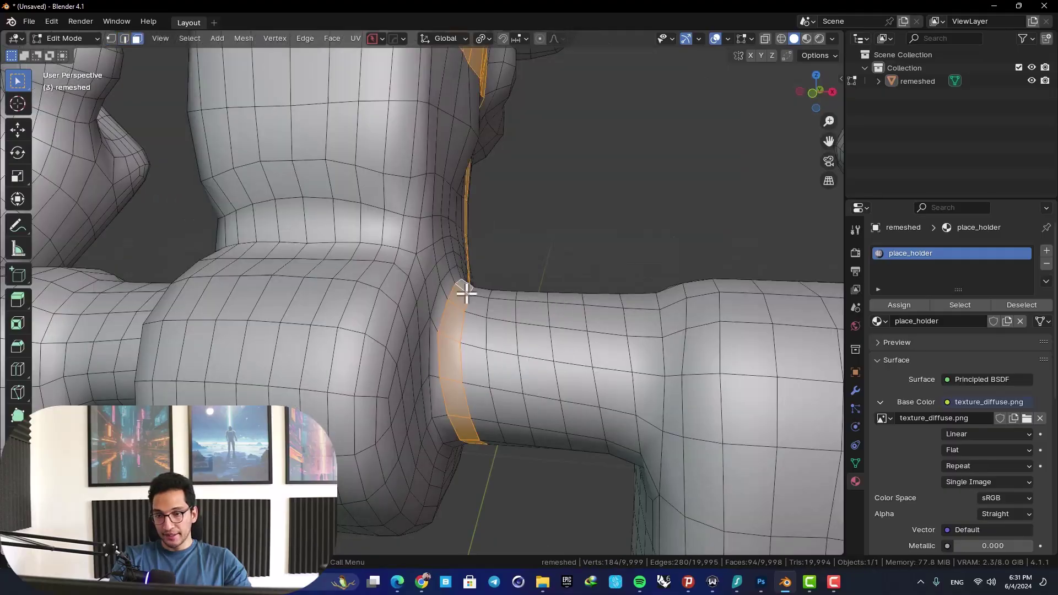
Step: Extrude the face loop where the leg connector meets the hip block and bevel the edges of that joint
middle_click_drag(465, 290, 347, 283)
key("e")
left_click(280, 281)
scroll(348, 283, "down", 5)
left_click(340, 366)
scroll(384, 309, "up", 5)
key("Tab")
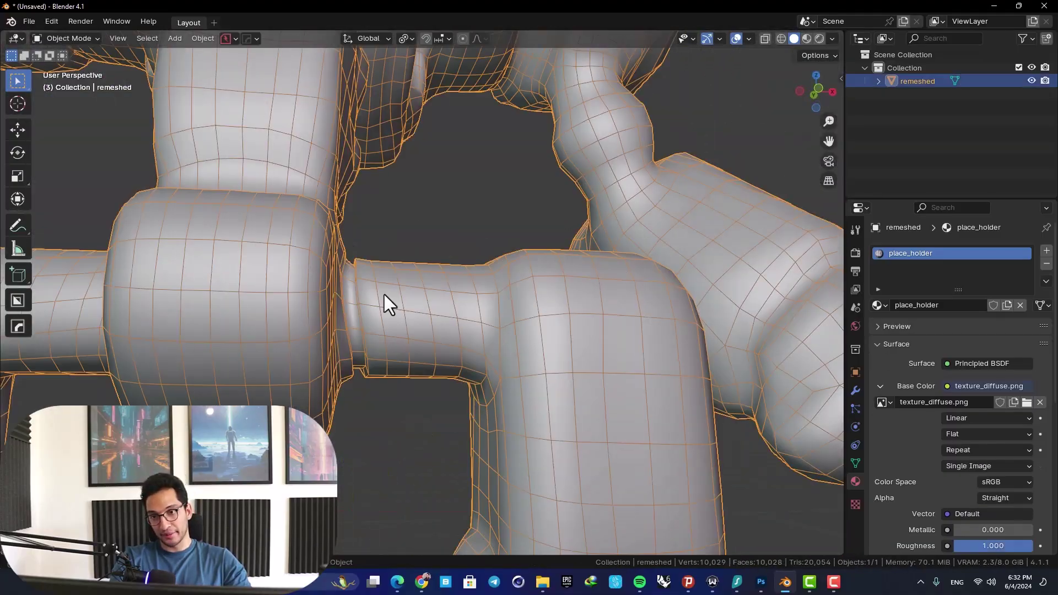
key("ctrl+b")
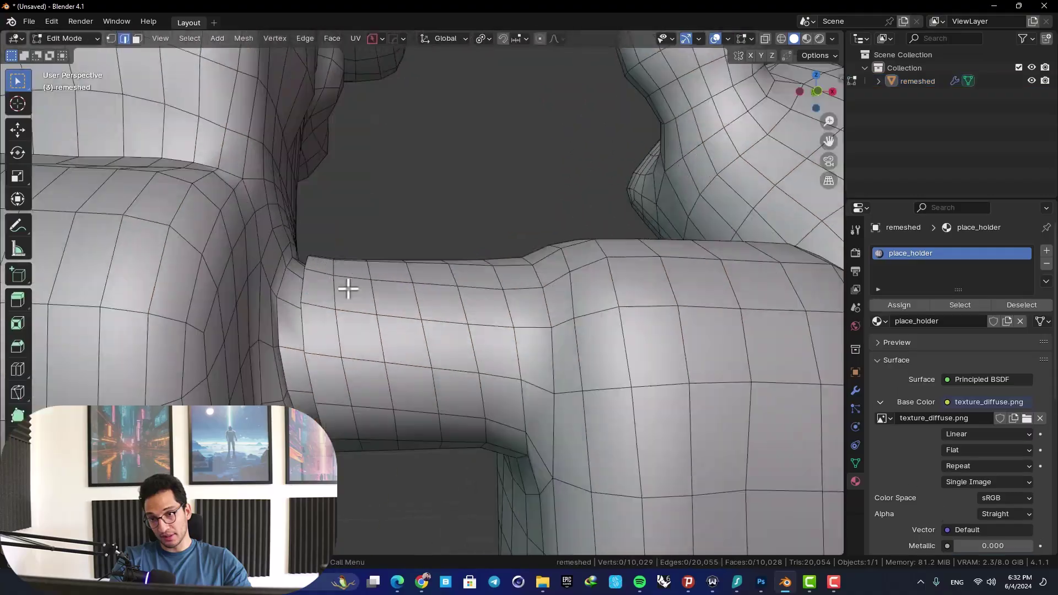
key("ctrl+b")
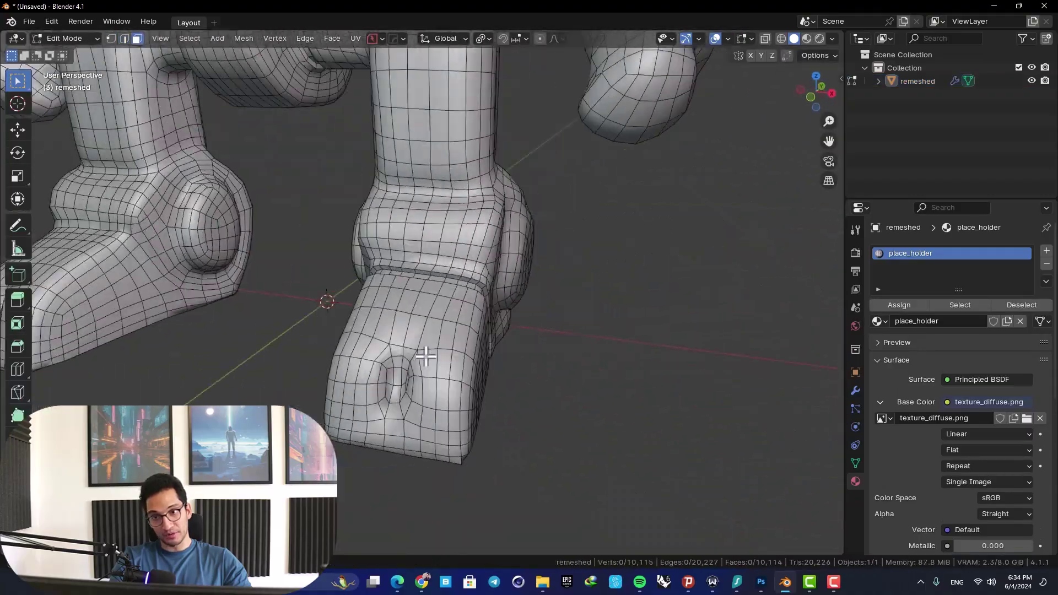
Step: Select the face loop around the robot's ankle where the lower leg meets the foot
scroll(383, 335, "up", 4)
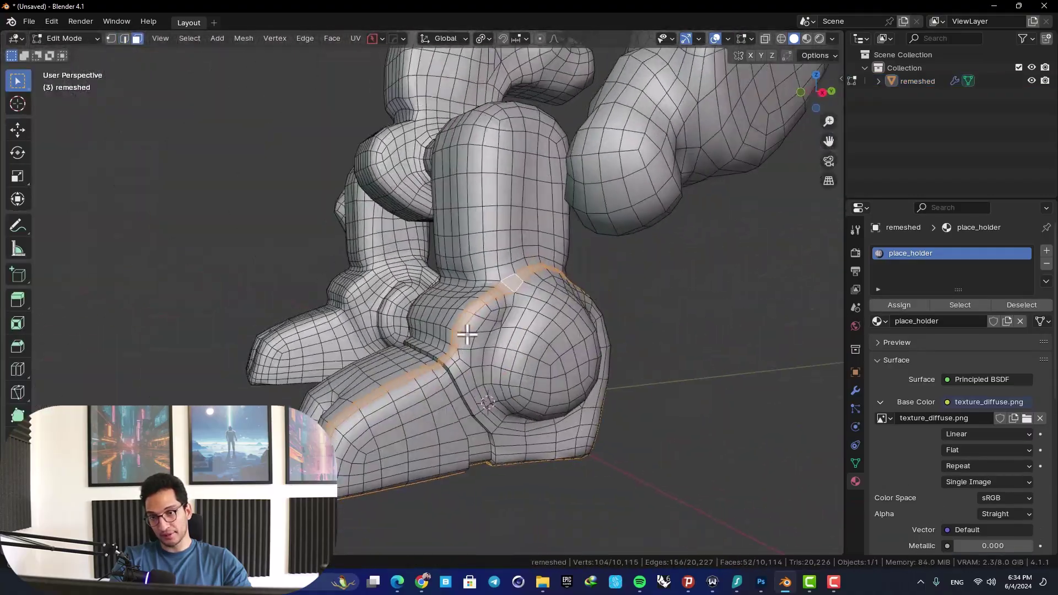
left_click(475, 311)
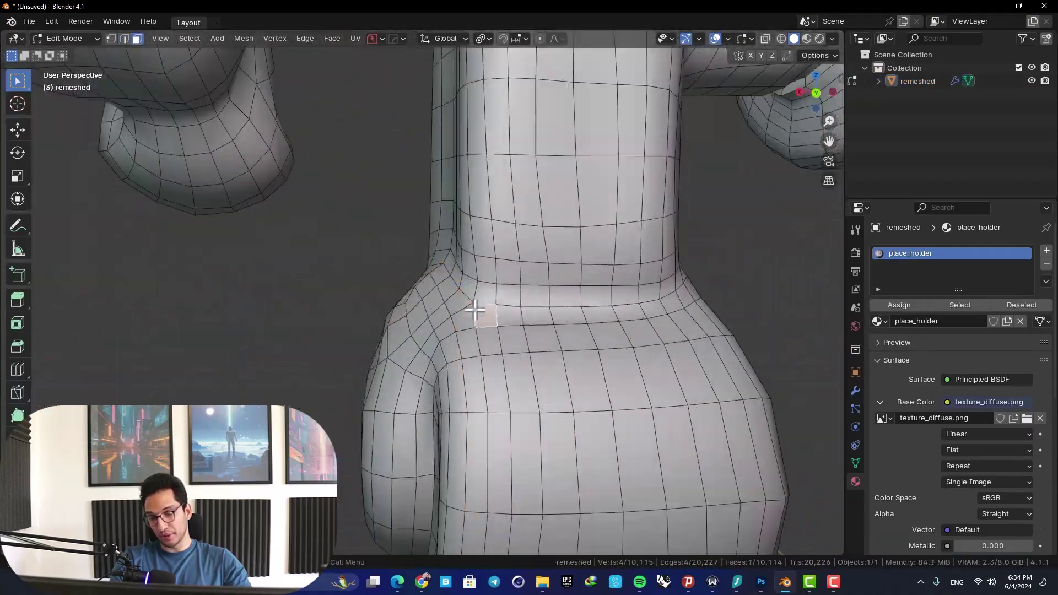
left_click(475, 312, "alt+shift")
middle_click_drag(475, 311, 309, 246)
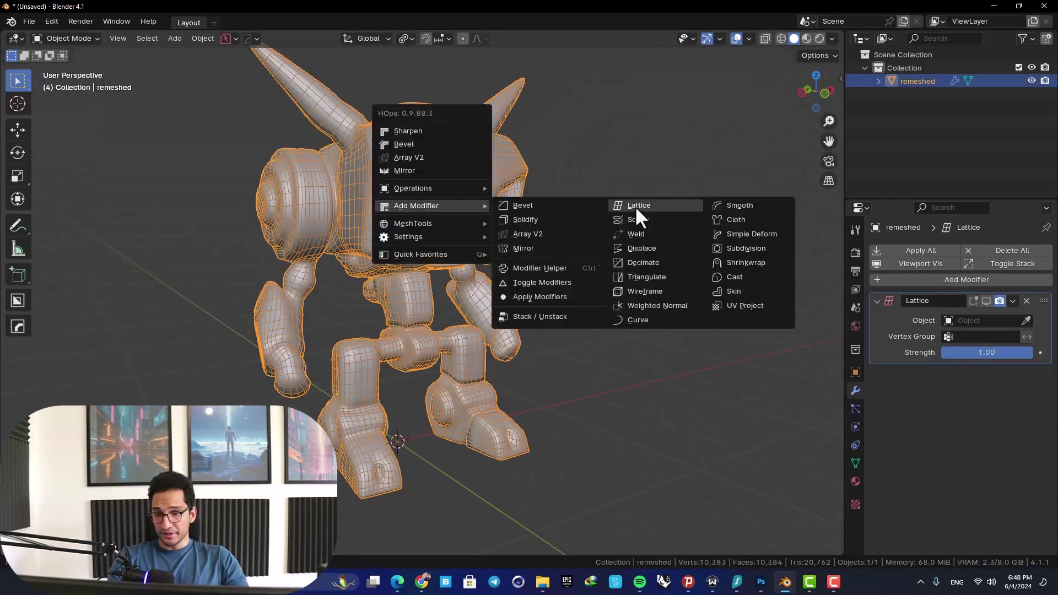
Step: Add a Lattice modifier to the robot and set the lattice's U resolution to 8
left_click(638, 207)
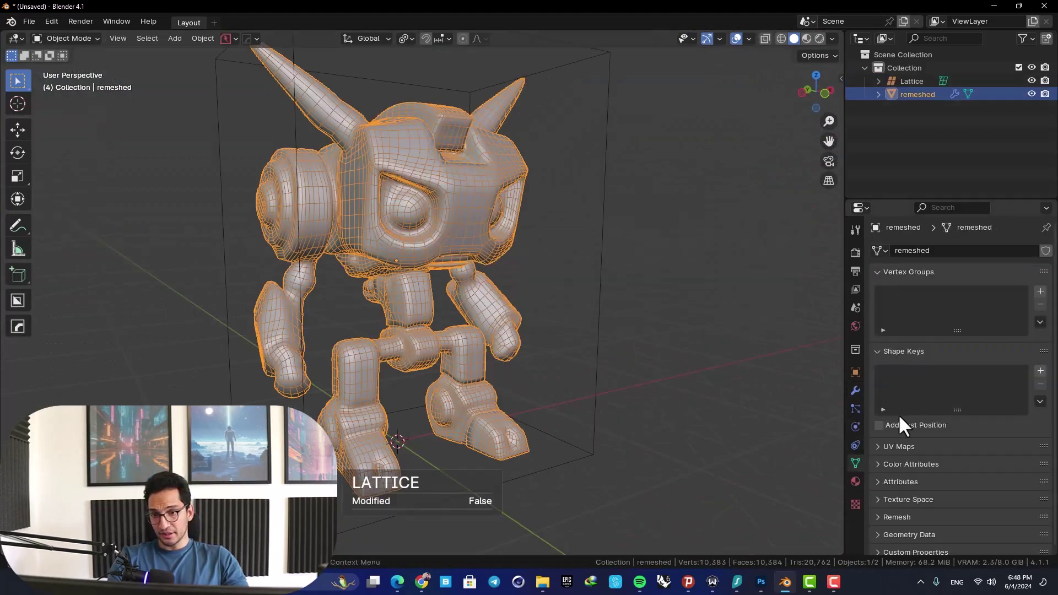
left_click(913, 81)
left_click(986, 291)
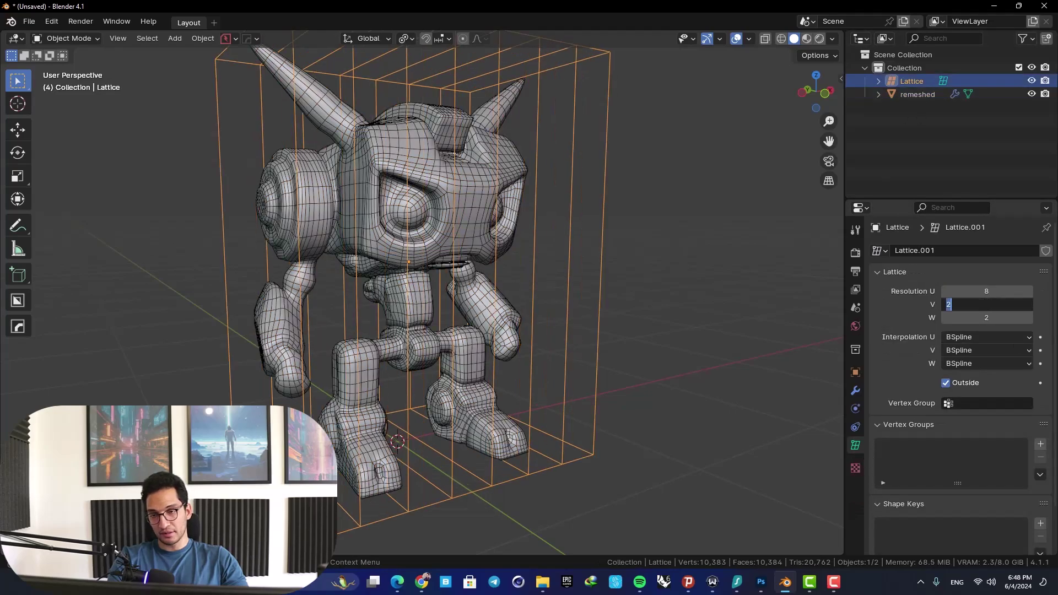
middle_click_drag(546, 278, 413, 289)
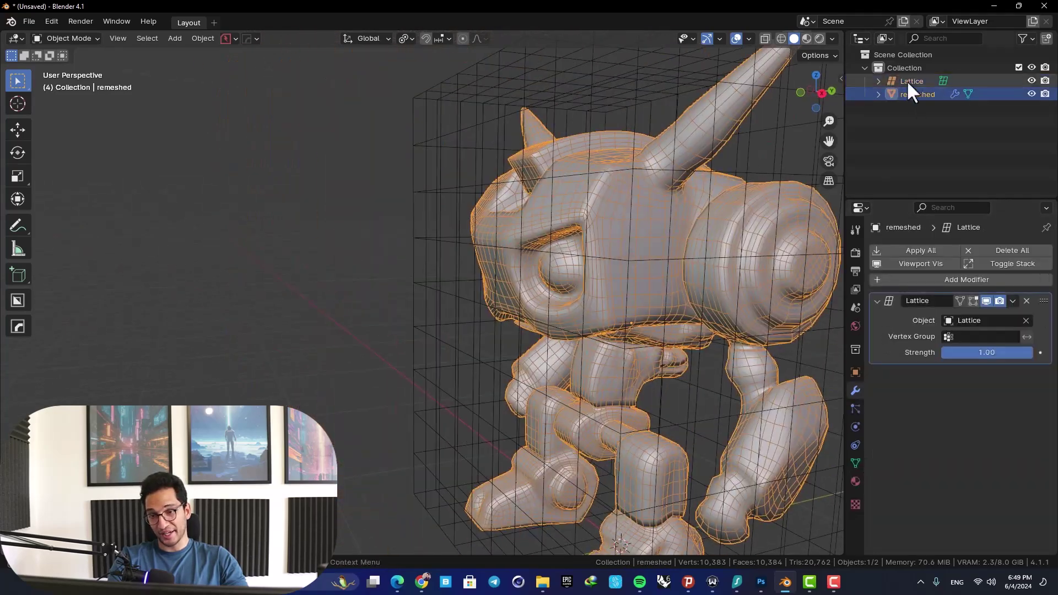
Step: Open the lattice for editing and move control points around the robot's face along the Z axis
left_click(909, 82)
key("Tab")
middle_click_drag(496, 222, 439, 248)
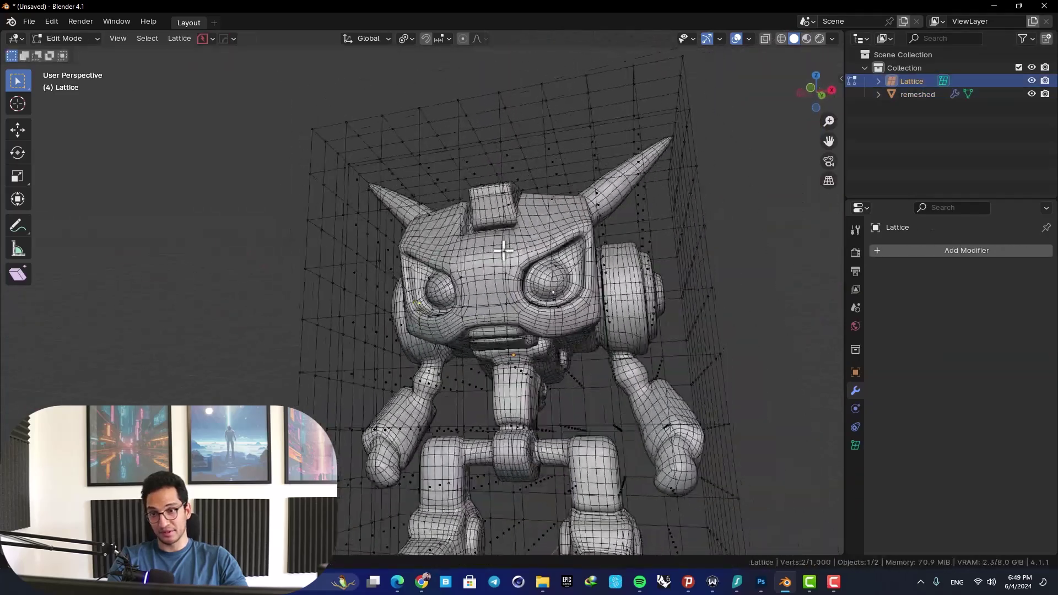
middle_click_drag(559, 322, 419, 289)
scroll(449, 284, "up", 1)
key("g")
key("z")
Step: Shift more lattice points around the head, along Z and freely, to give the eyes an angry slant
middle_click_drag(505, 142, 457, 264)
key("g")
key("z")
left_click(396, 242)
key("g")
left_click(430, 243)
Step: Move further groups of lattice points, including those beneath the heels, to refine the robot's proportions
left_click_drag(350, 191, 458, 256)
middle_click_drag(459, 255, 639, 69)
left_click(457, 271)
scroll(574, 276, "down", 3)
left_click_drag(309, 315, 398, 367)
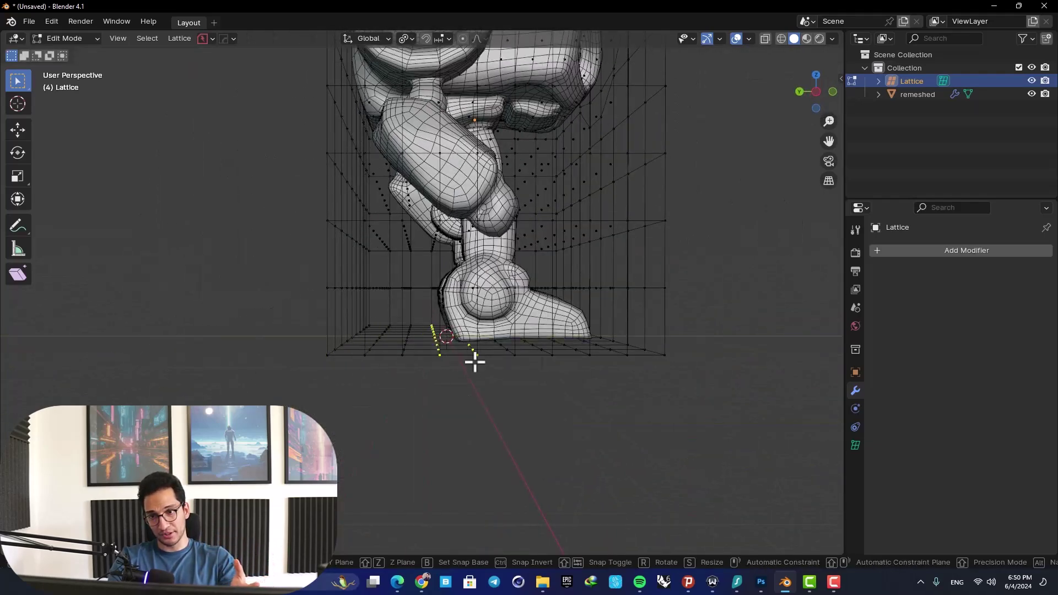
left_click(450, 360)
middle_click_drag(449, 359, 384, 277)
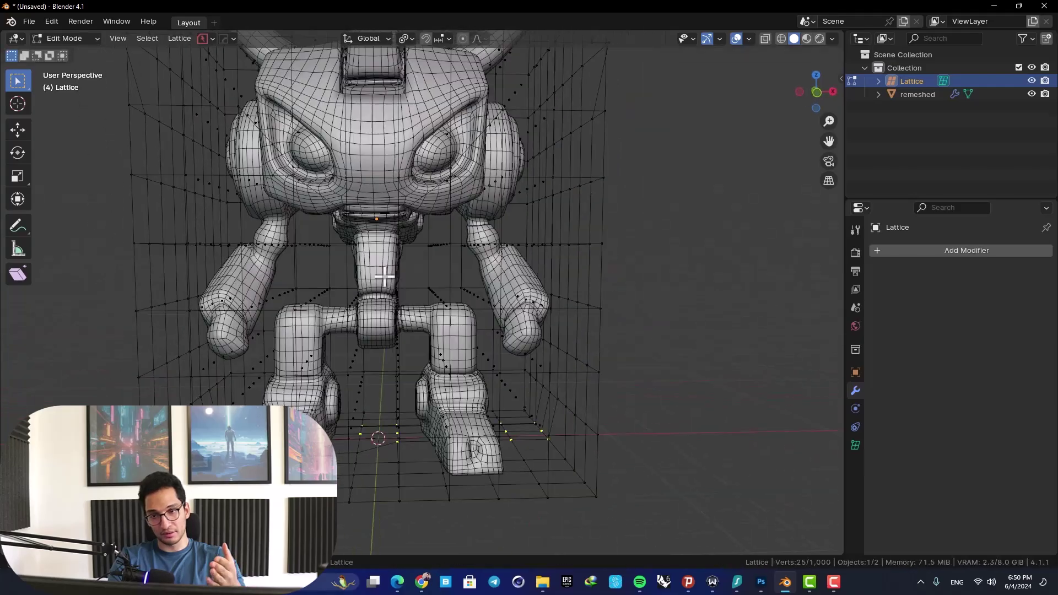
left_click(434, 301)
middle_click_drag(434, 301, 874, 248)
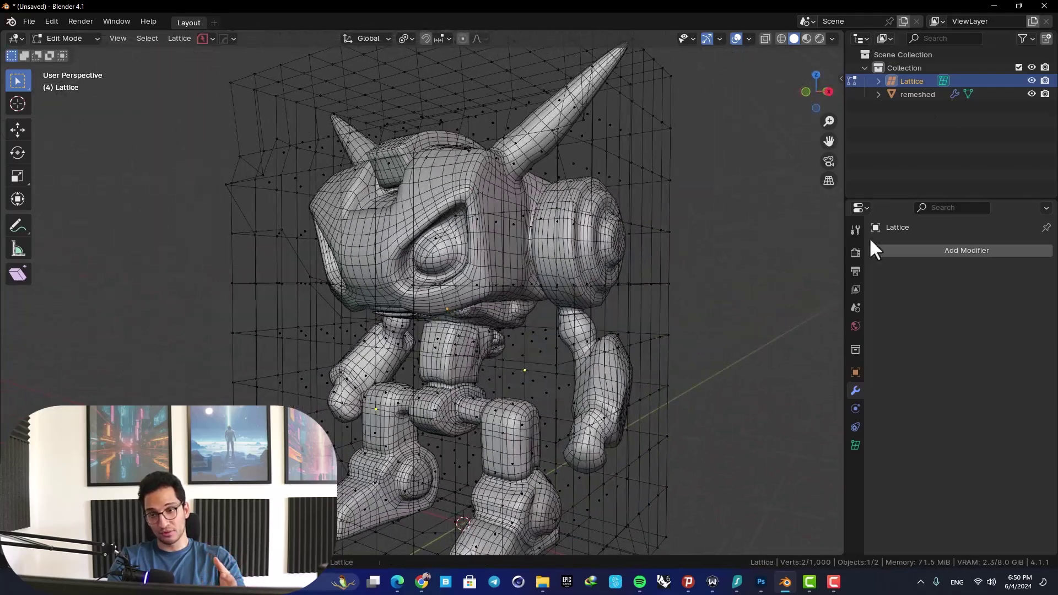
Step: Compare the robot with and without the lattice deformation by toggling the modifier's viewport display from several angles
key("Tab")
left_click(913, 94)
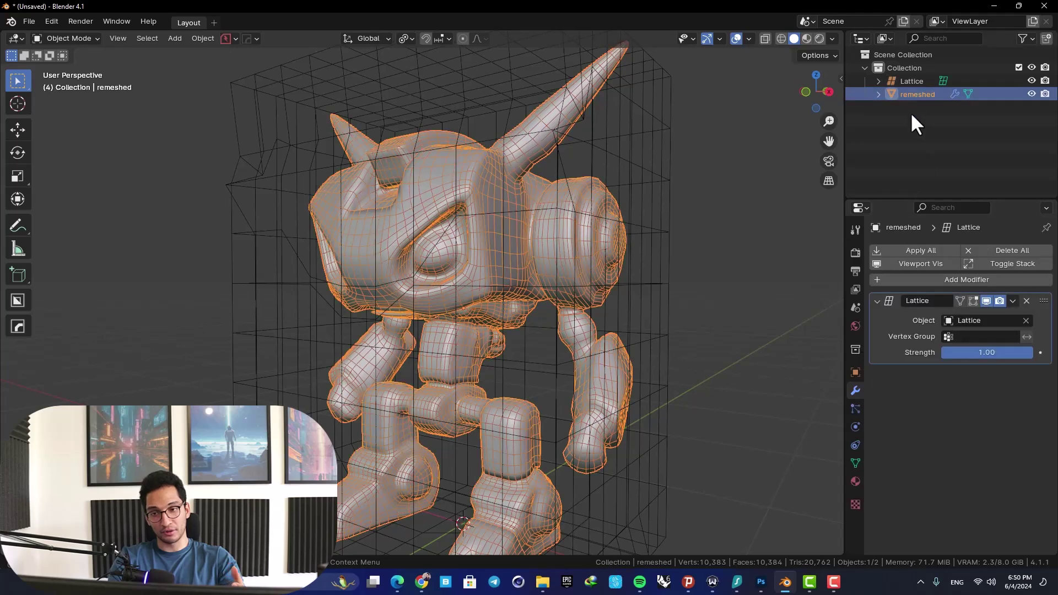
left_click(987, 301)
left_click(986, 301)
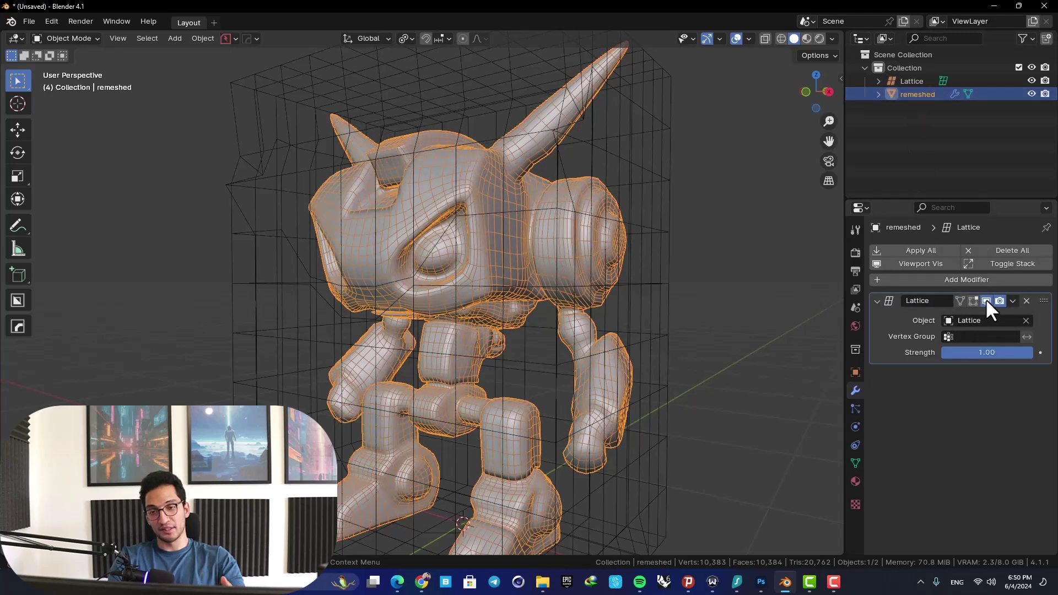
left_click(986, 301)
middle_click_drag(483, 277, 501, 261, "shift")
scroll(501, 263, "down", 2)
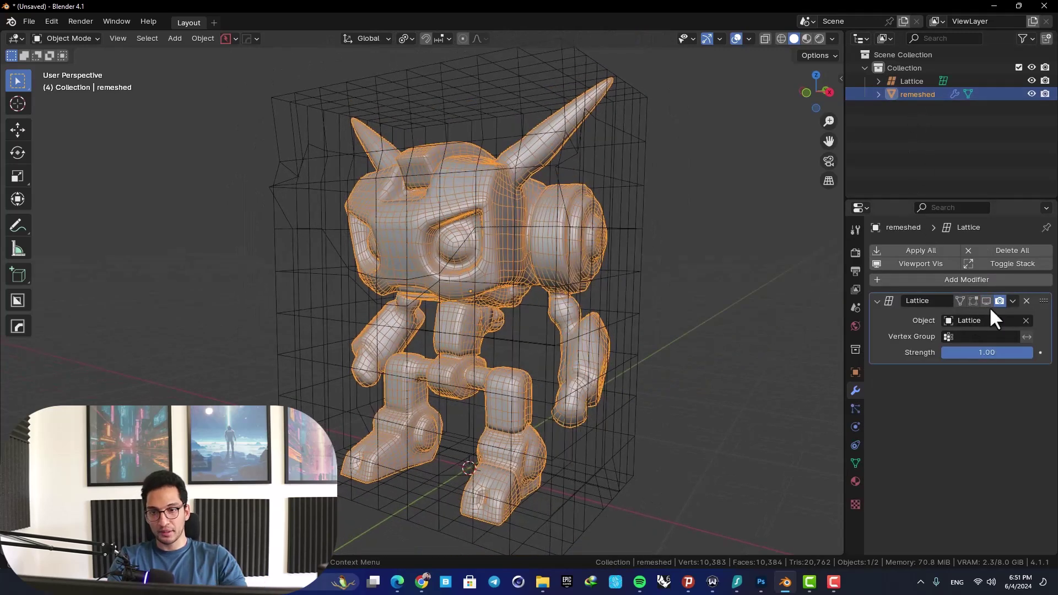
left_click(986, 300)
middle_click_drag(716, 320, 673, 326)
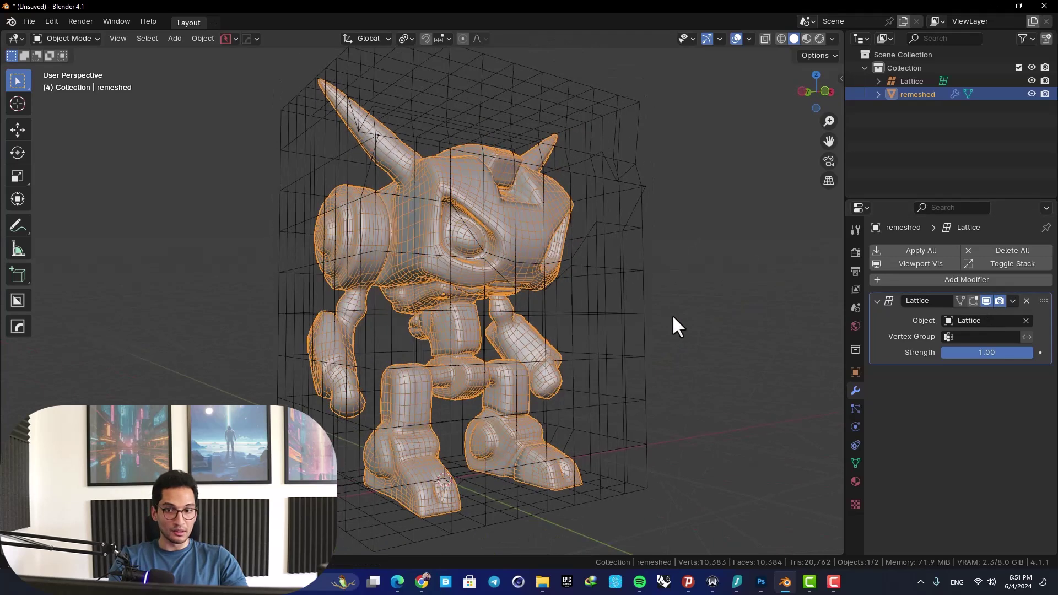
left_click(987, 300)
left_click(987, 301)
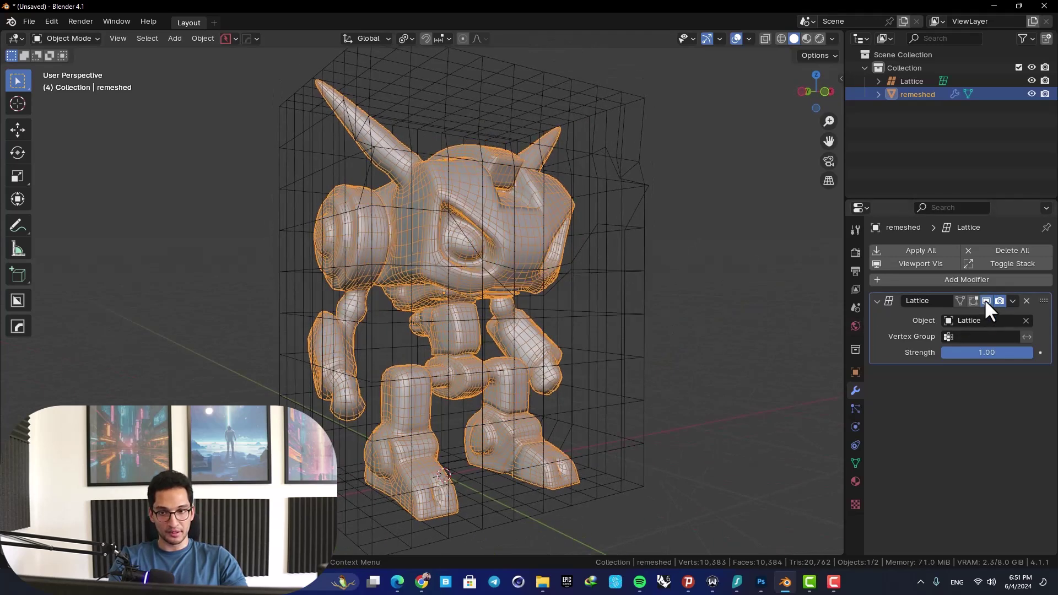
left_click(987, 301)
left_click(986, 301)
middle_click_drag(551, 301, 566, 355)
Step: Apply the robot's Lattice modifier and delete the lattice object
left_click(704, 240)
left_click(915, 251)
key("ctrl+z")
left_click(920, 254)
left_click(931, 78)
key("x")
left_click(518, 334)
Step: Place a cylinder at the end of the robot's forearm, rotated to the arm's angle and scaled to fit
scroll(519, 337, "up", 4)
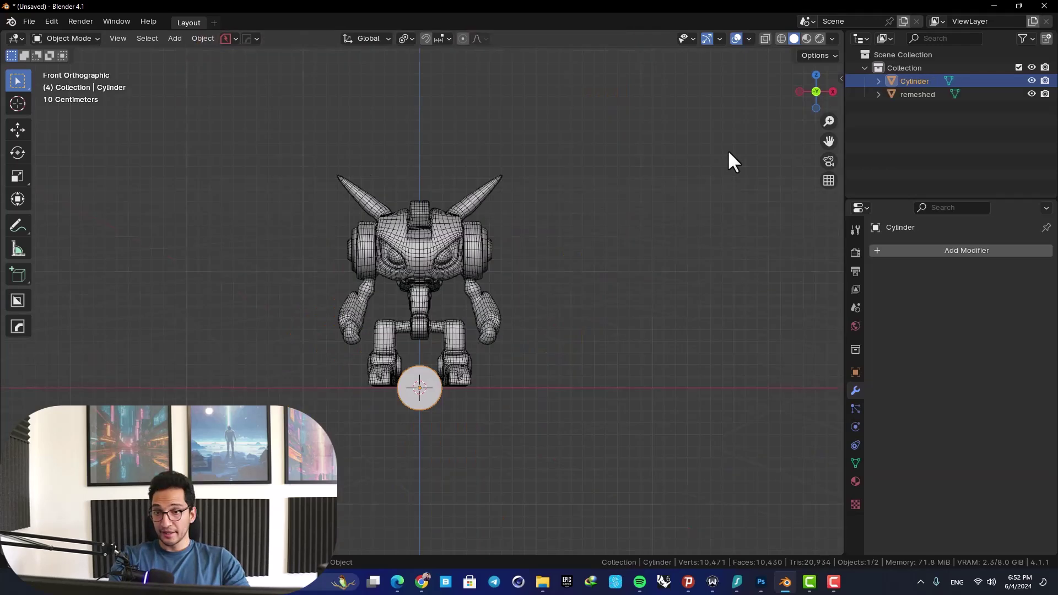
key("g")
key("KP_3")
scroll(496, 302, "up", 4)
key("r")
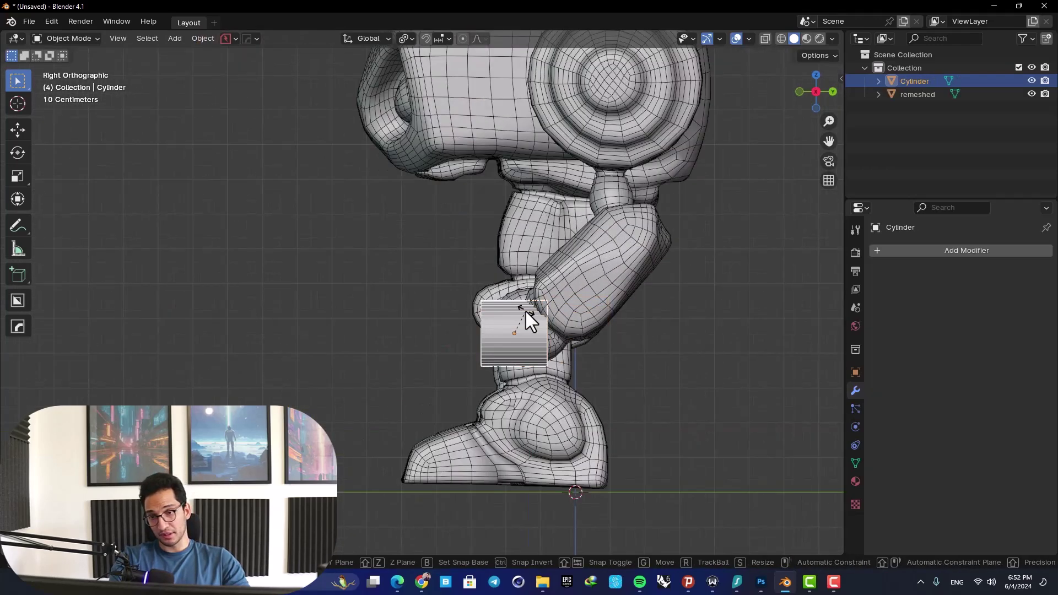
left_click(499, 260)
middle_click_drag(499, 259, 640, 277)
key("s")
left_click(512, 312)
Step: Inset the cylinder's front cap and push it inward to form a hollow gun barrel
middle_click_drag(578, 358, 552, 335)
key("Tab")
left_click(562, 390)
scroll(573, 390, "up", 1)
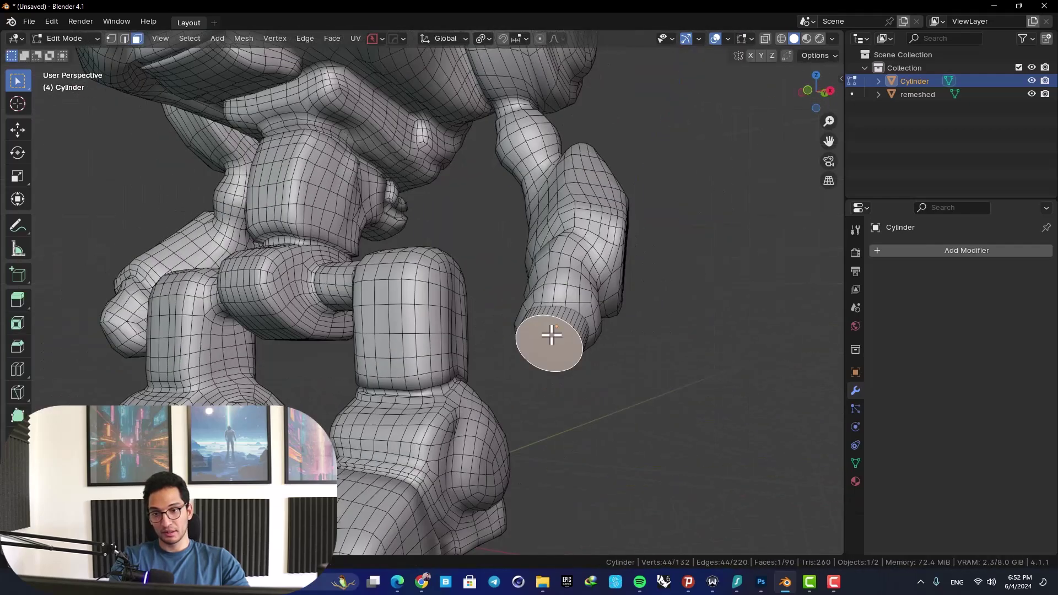
left_click(630, 255)
middle_click_drag(630, 254, 616, 382)
key("Tab")
left_click(508, 322)
left_click(616, 382)
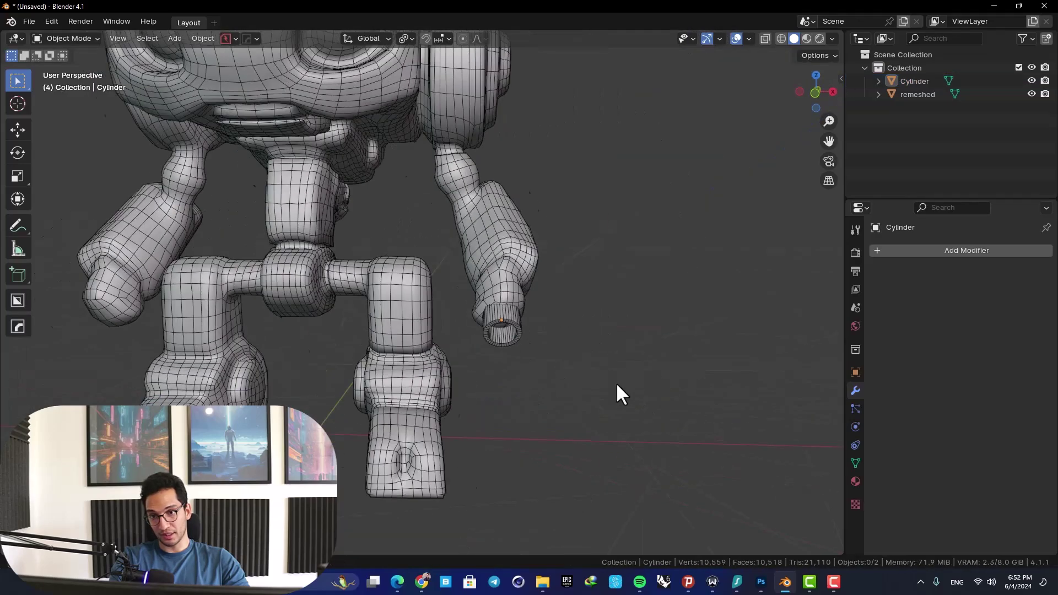
Step: Duplicate the barrel about 1.2 m along X onto the opposite arm and adjust the copy's scale to fit
scroll(438, 281, "down", 4)
middle_click_drag(438, 281, 491, 308, "shift")
left_click(816, 93)
left_click(545, 350)
key("shift+d")
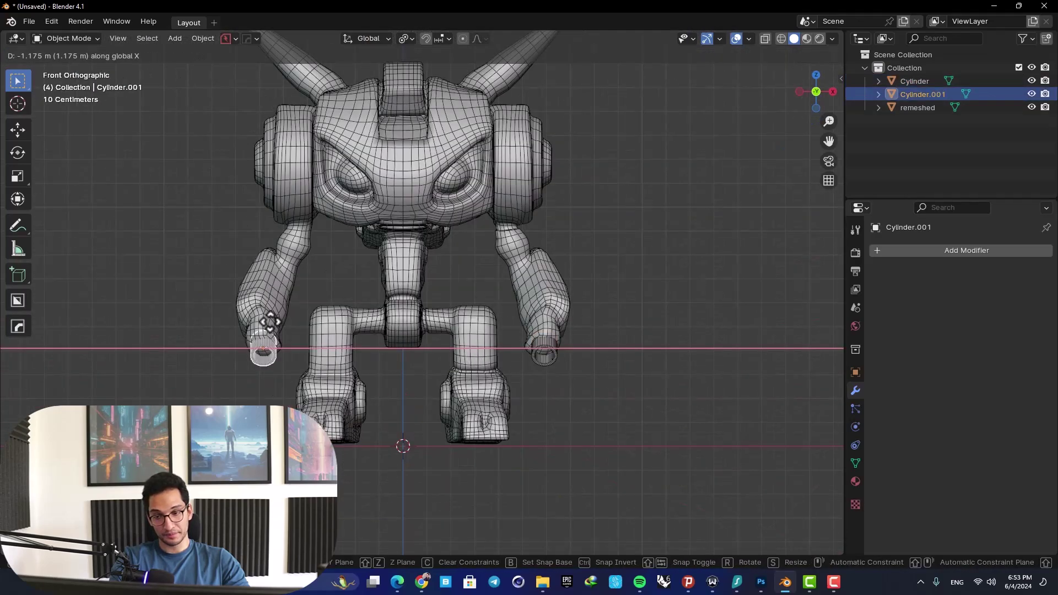
key("s")
key("z")
middle_click_drag(393, 370, 264, 374)
right_click(463, 371)
Step: Examine the fit of the barrels on both of the robot's arms from the front and side
left_click(543, 355)
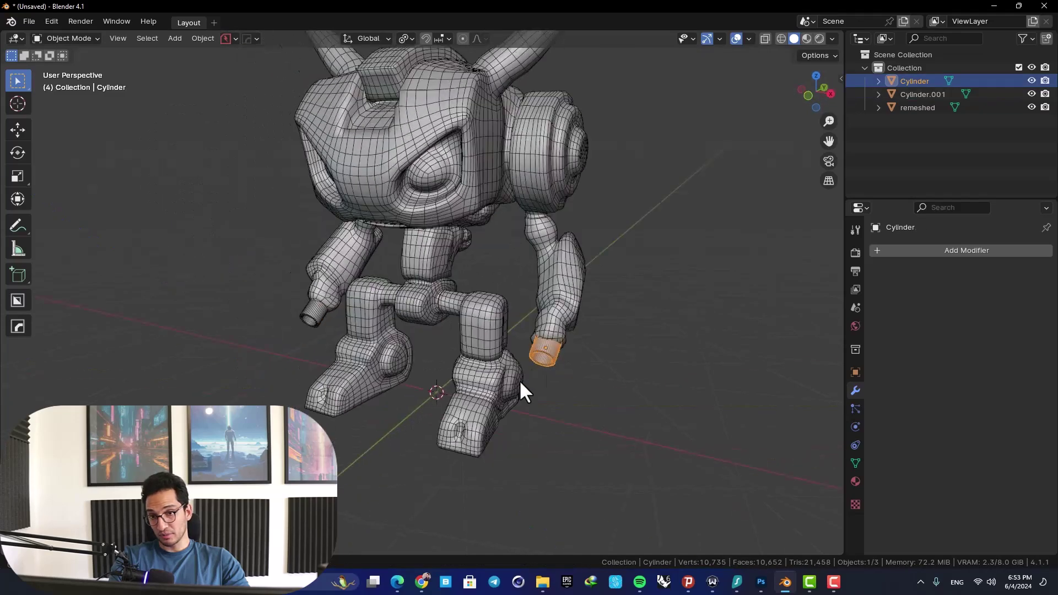
left_click(531, 385)
left_click(607, 380)
scroll(607, 381, "down", 3)
middle_click_drag(606, 381, 449, 292)
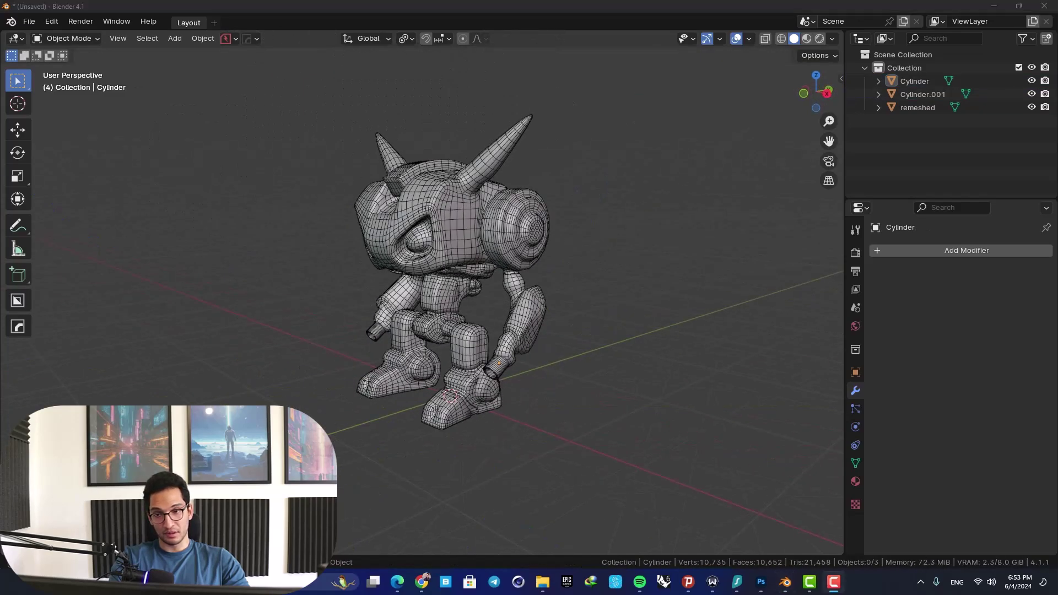
scroll(487, 346, "up", 4)
middle_click_drag(551, 414, 517, 366, "shift")
left_click(530, 398)
scroll(496, 364, "down", 2)
middle_click_drag(408, 348, 500, 318)
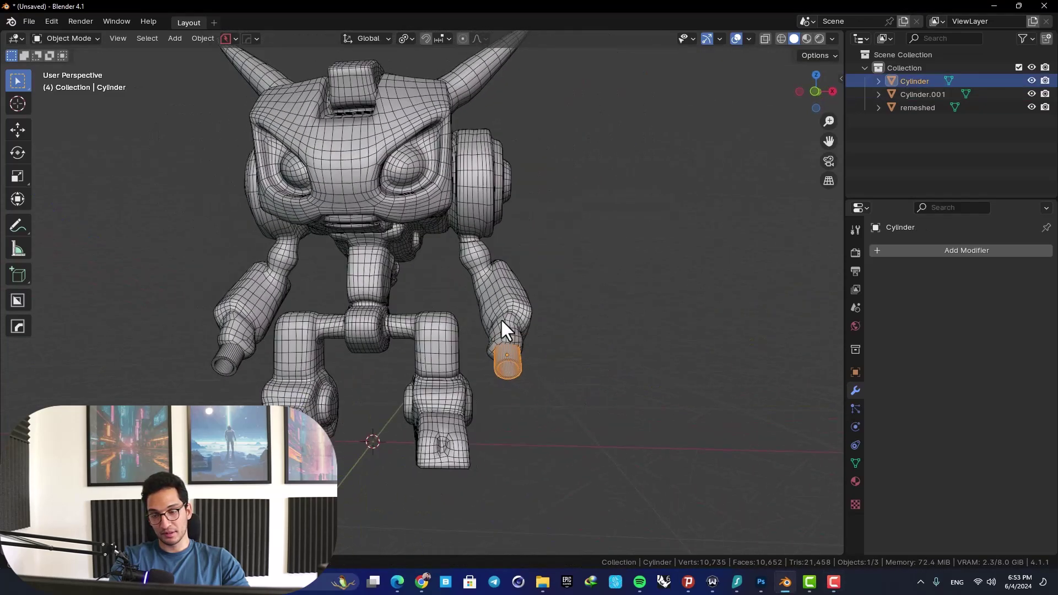
scroll(501, 319, "down", 6)
key("alt+a")
scroll(426, 335, "up", 2)
middle_click_drag(426, 334, 485, 376)
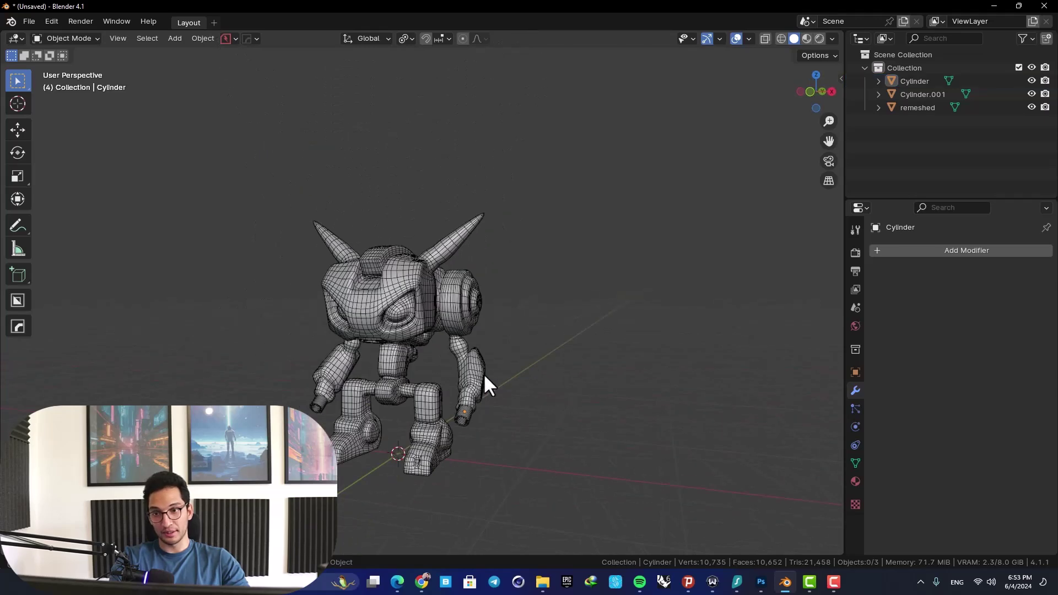
Step: Join both barrels and the robot body into one object and turn off the wireframe overlay
key("a")
right_click(383, 310)
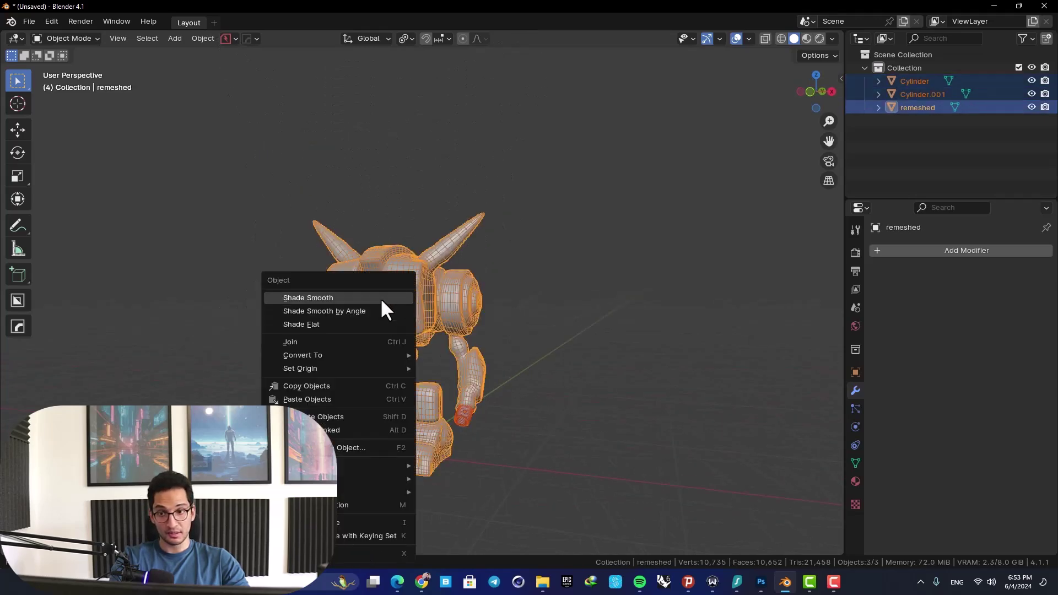
left_click(287, 342)
left_click(568, 275)
key("q")
left_click(527, 312)
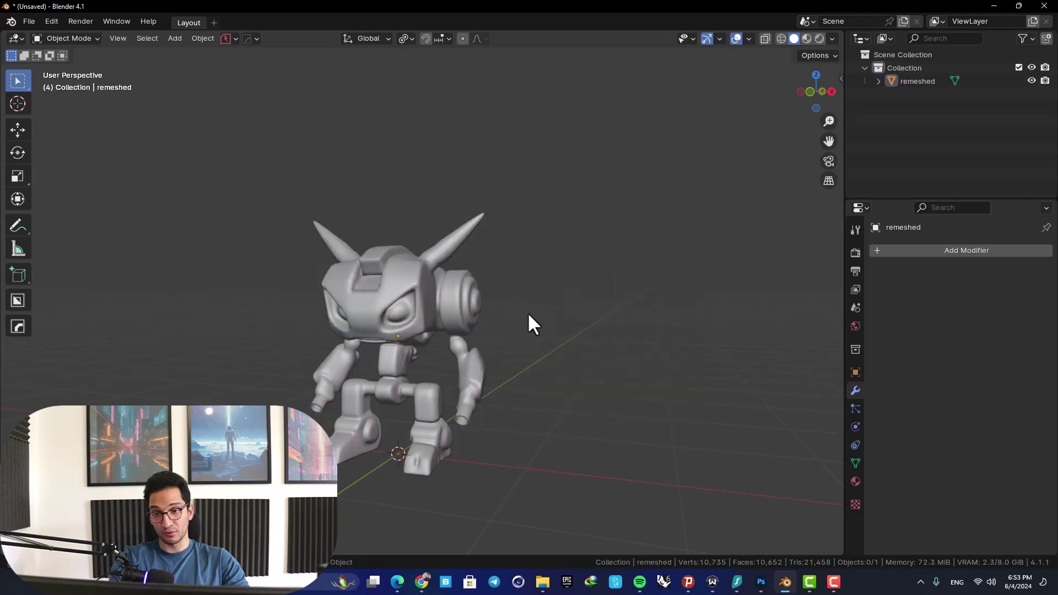
mouse_move(528, 312)
middle_mouse_down()
mouse_move(623, 300)
mouse_move(544, 303)
middle_mouse_up()
scroll(544, 303, "up", 2)
middle_click_drag(461, 331, 505, 413)
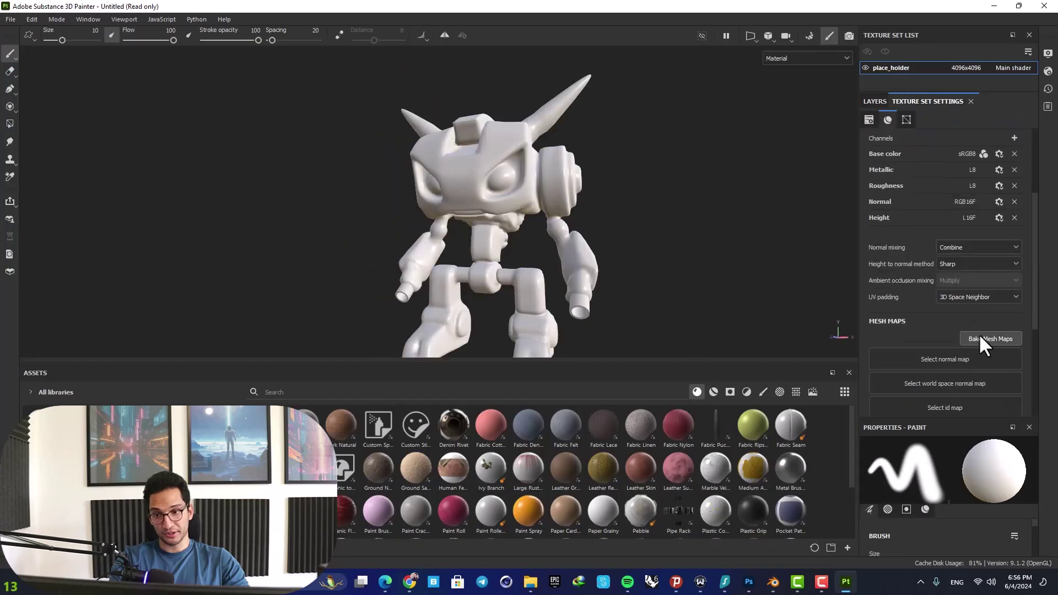
Step: Switch to Substance 3D Painter, bake the robot's selected mesh maps at 4096 and return to painting mode to inspect them
left_click(982, 344)
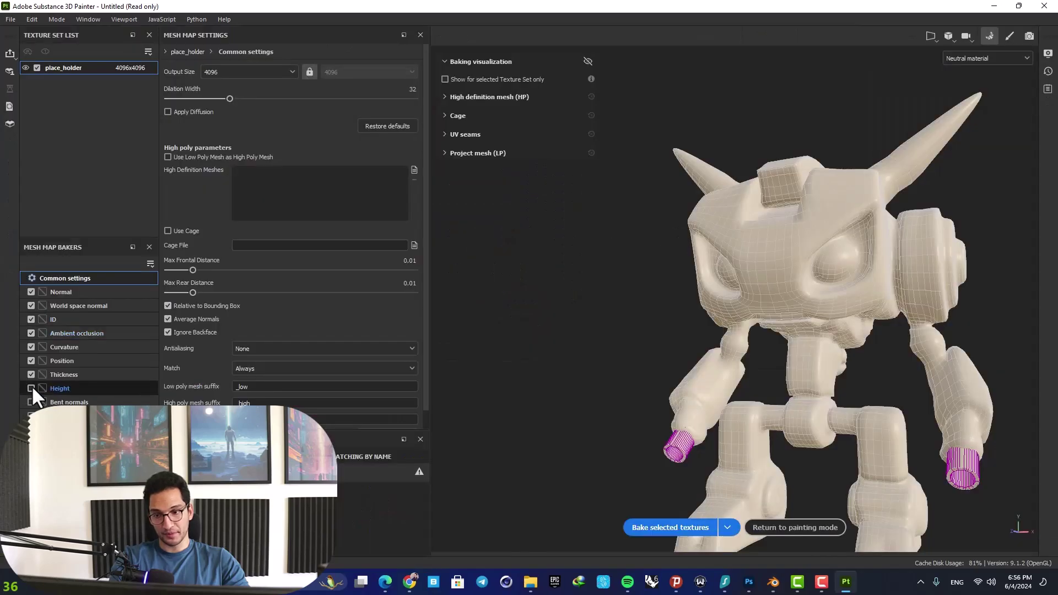
left_click(676, 529)
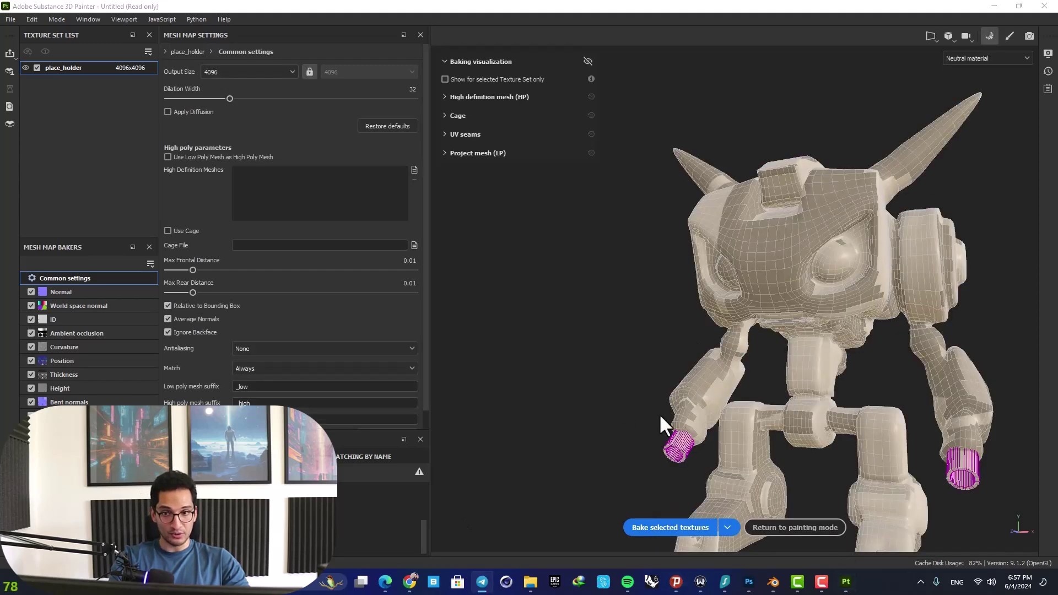
left_click(795, 528)
mouse_move(503, 267)
left_mouse_down("alt")
mouse_move(524, 239)
mouse_move(425, 207)
mouse_move(530, 233)
left_mouse_up("alt")
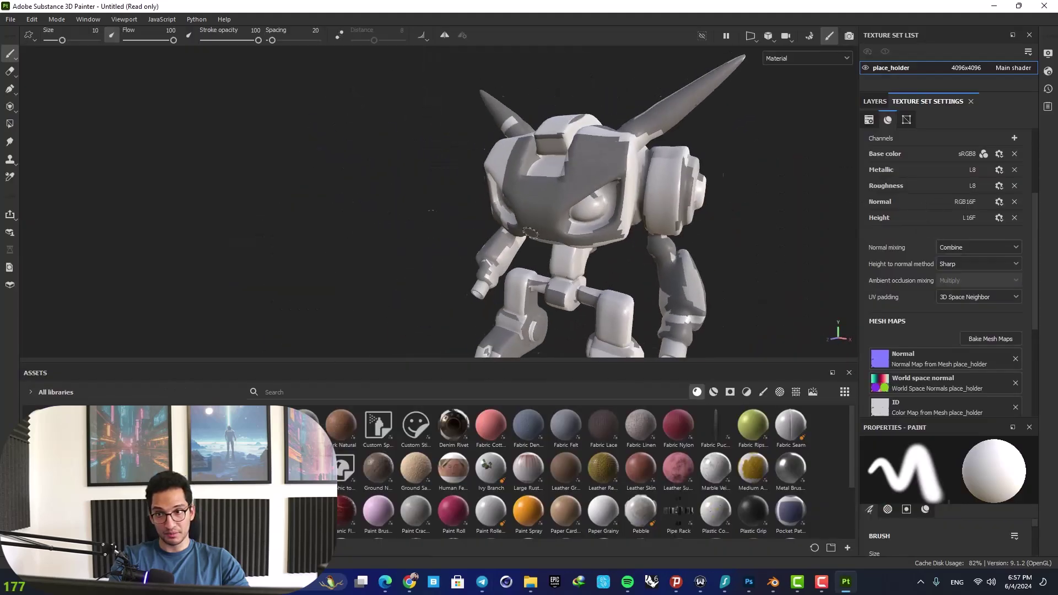
Step: Switch to Blender, split the 3D viewport into two areas and turn one of them into a UV Editor
left_click(774, 583)
left_click_drag(4, 34, 449, 72)
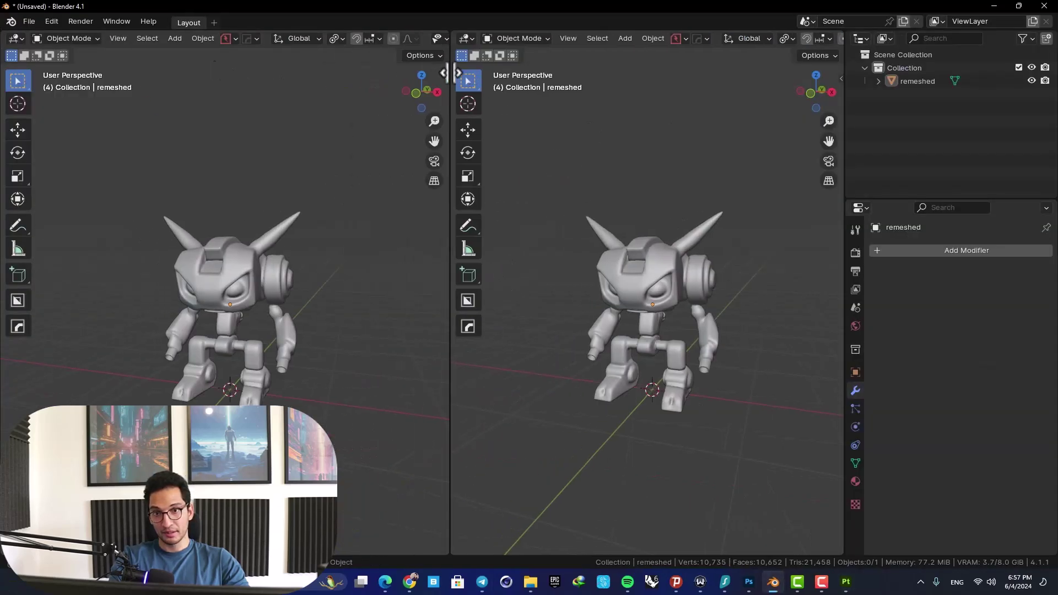
left_click(20, 37)
left_click(20, 36)
left_click(20, 36)
left_click(39, 101)
Step: Select all of the robot's faces in Edit Mode and unwrap them with Smart UV Project
left_click(636, 261)
key("Tab")
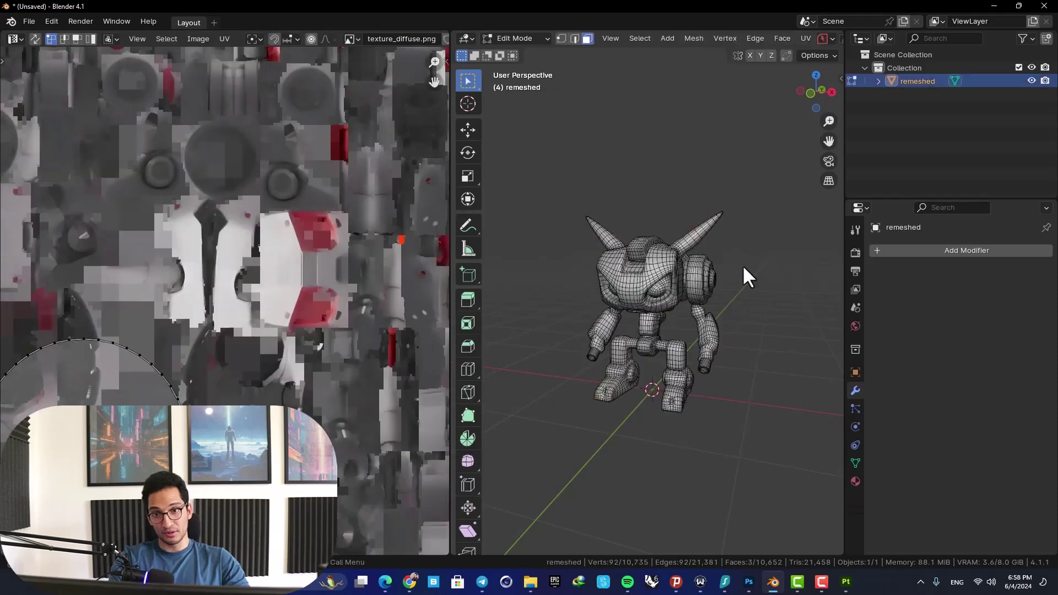
key("u")
key("a")
left_click(805, 38)
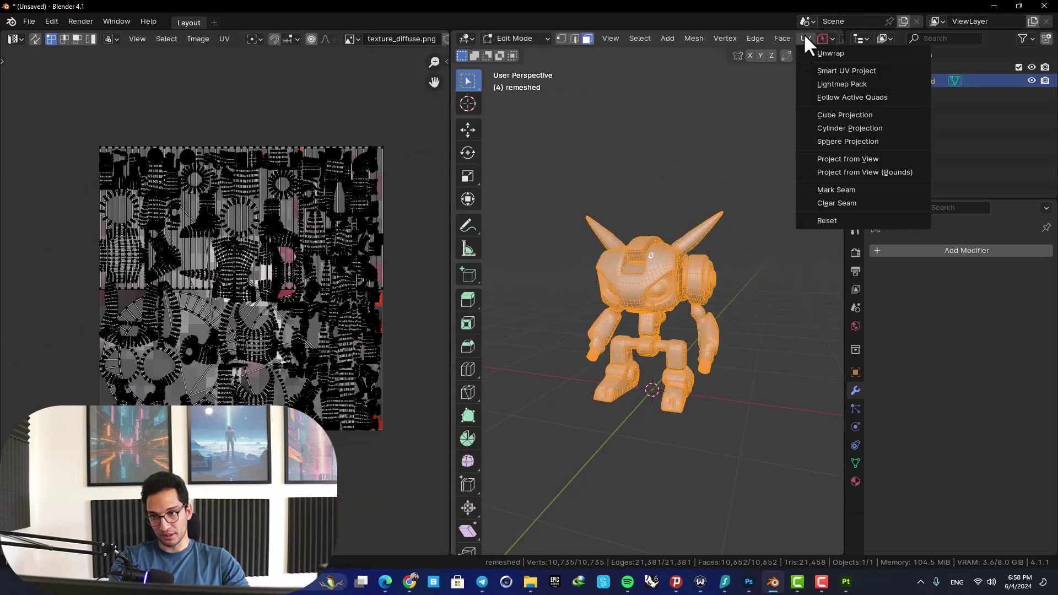
left_click(866, 72)
left_click(866, 187)
scroll(226, 303, "up", 3)
scroll(207, 312, "down", 5)
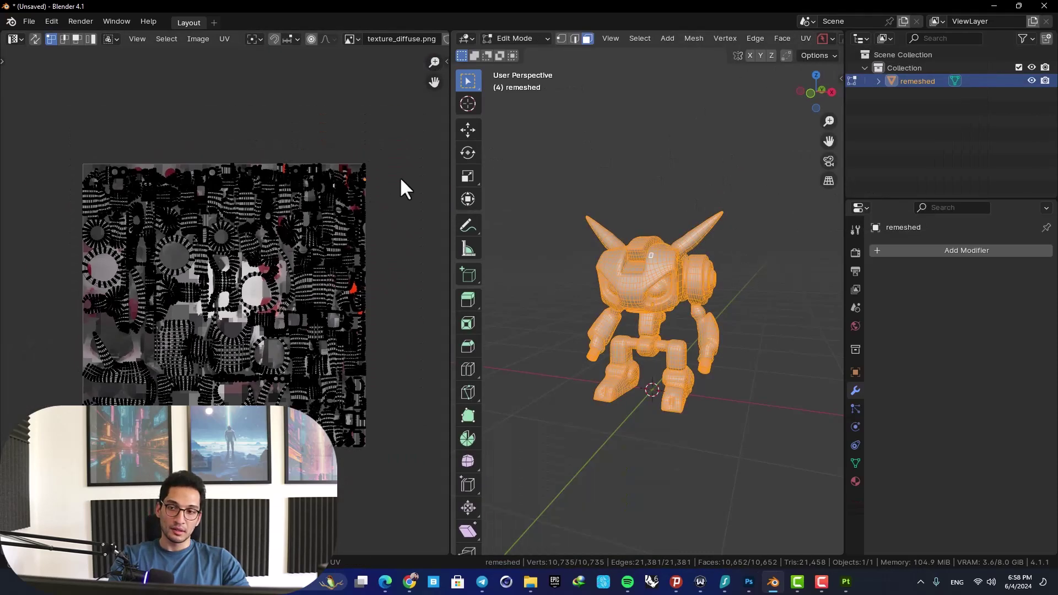
Step: Deselect the mesh and export the re-unwrapped robot model
key("alt+a")
left_click(29, 21)
mouse_move(77, 221)
left_click(256, 350)
left_click(734, 445)
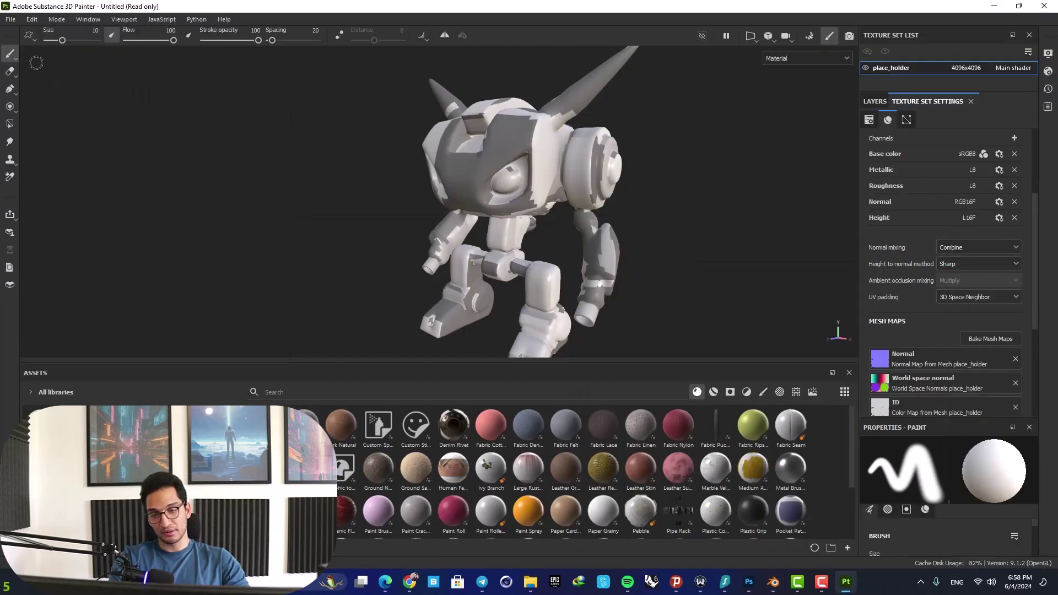
Step: Switch to Substance 3D Painter, bake the re-unwrapped robot's mesh maps again and return to painting mode
left_click_drag(496, 182, 441, 181, "alt")
scroll(983, 189, "up", 3)
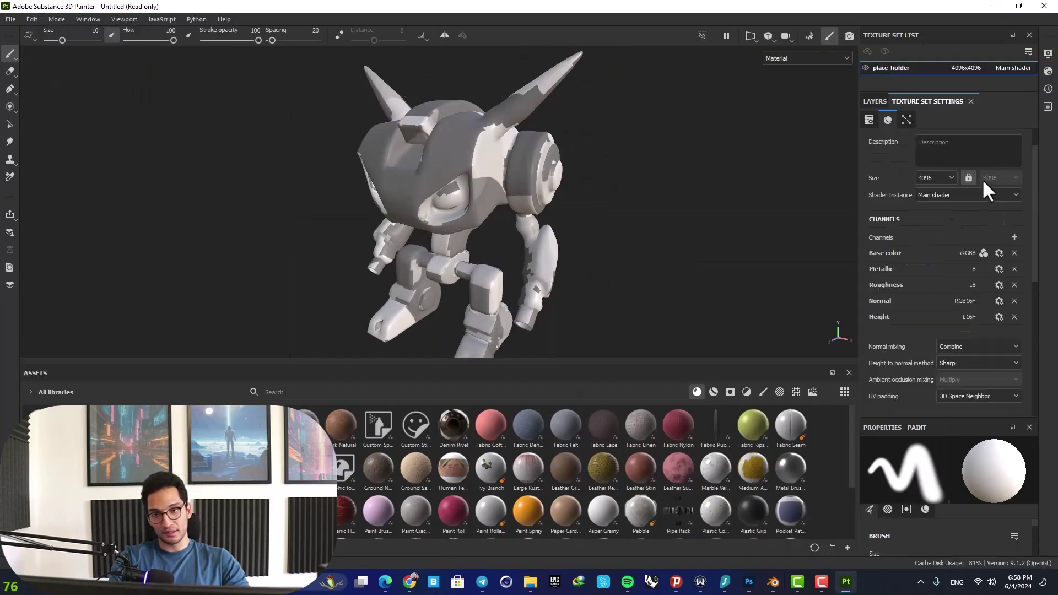
scroll(983, 189, "down", 3)
left_click(990, 338)
left_click(676, 528)
left_click_drag(809, 331, 729, 244, "alt")
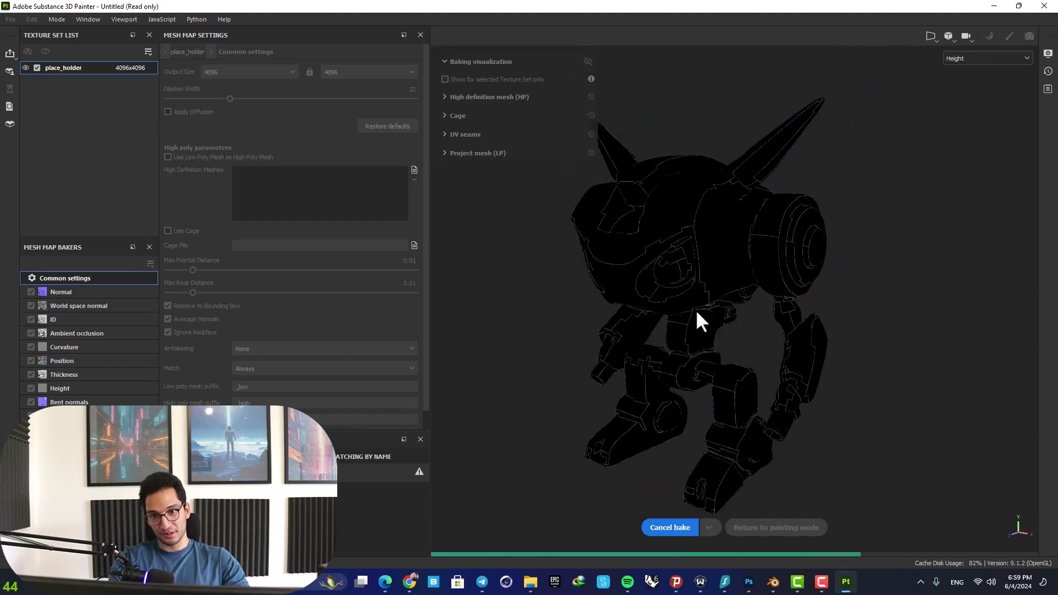
key("F9")
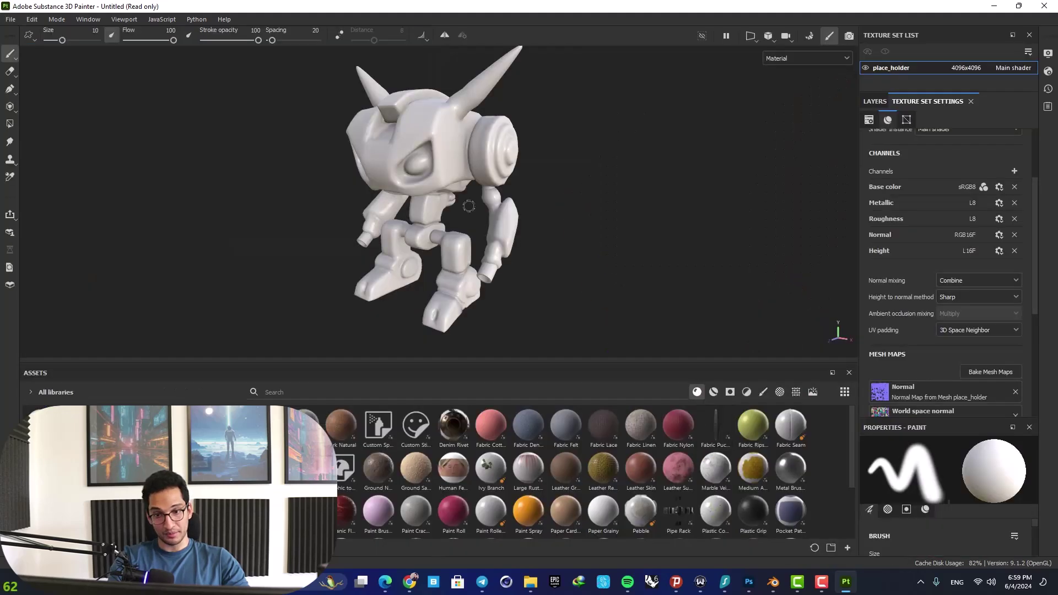
Step: Find the Steel Gun Matte smart material in the library and apply it to the robot
mouse_move(470, 205)
left_mouse_down("alt")
mouse_move(669, 255)
mouse_move(573, 243)
left_mouse_up("alt")
left_click(714, 393)
scroll(518, 441, "down", 5)
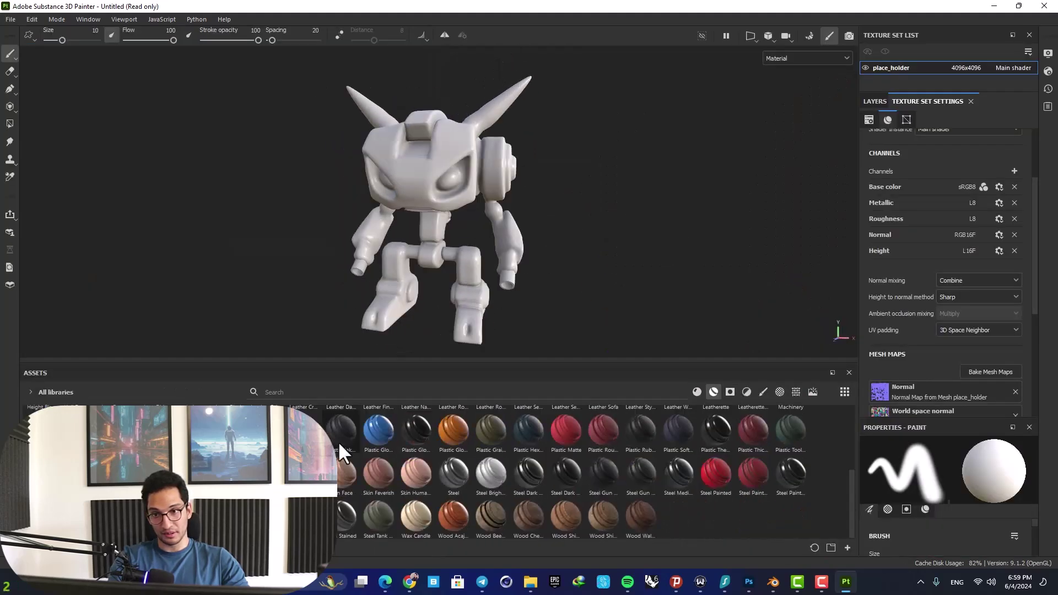
left_click_drag(603, 471, 444, 175)
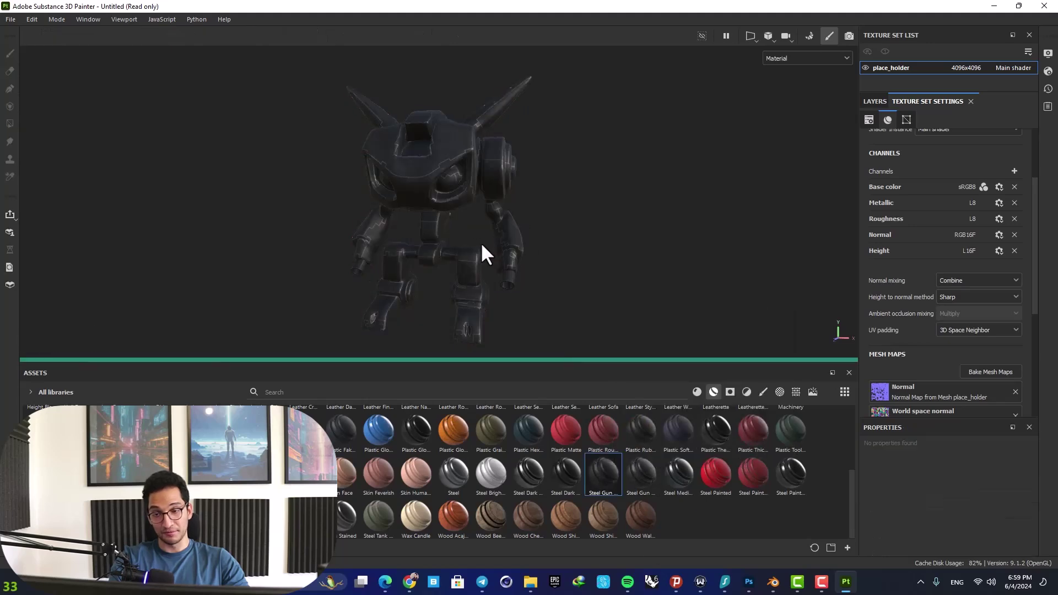
Step: Inspect the gunmetal finish and apply the Plastic Glossy Stained smart material to the robot
scroll(481, 242, "up", 4)
scroll(455, 247, "down", 3)
left_click_drag(454, 247, 345, 222, "alt")
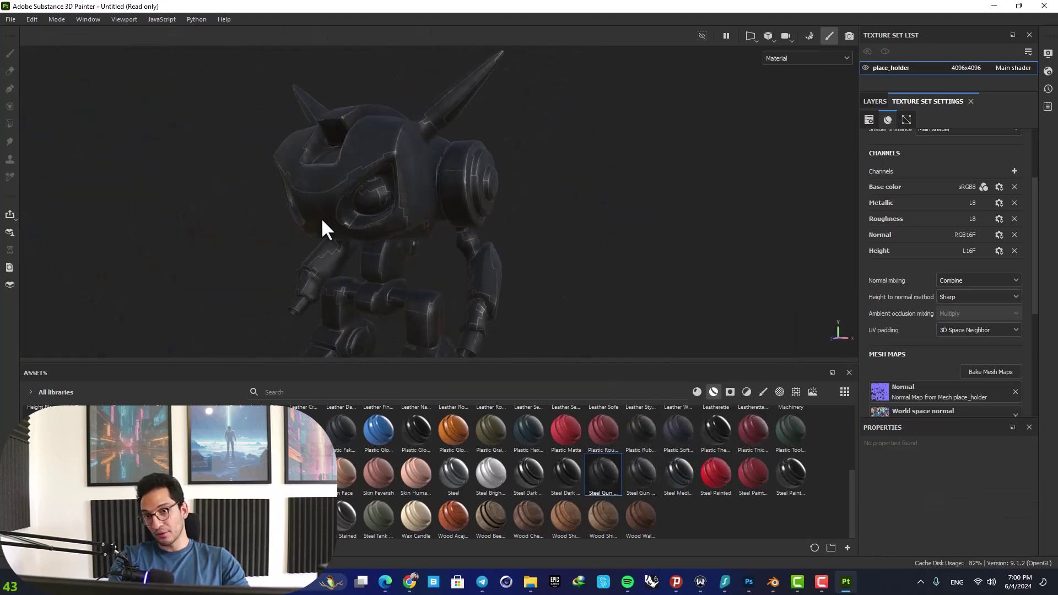
middle_click_drag(385, 259, 474, 236, "alt")
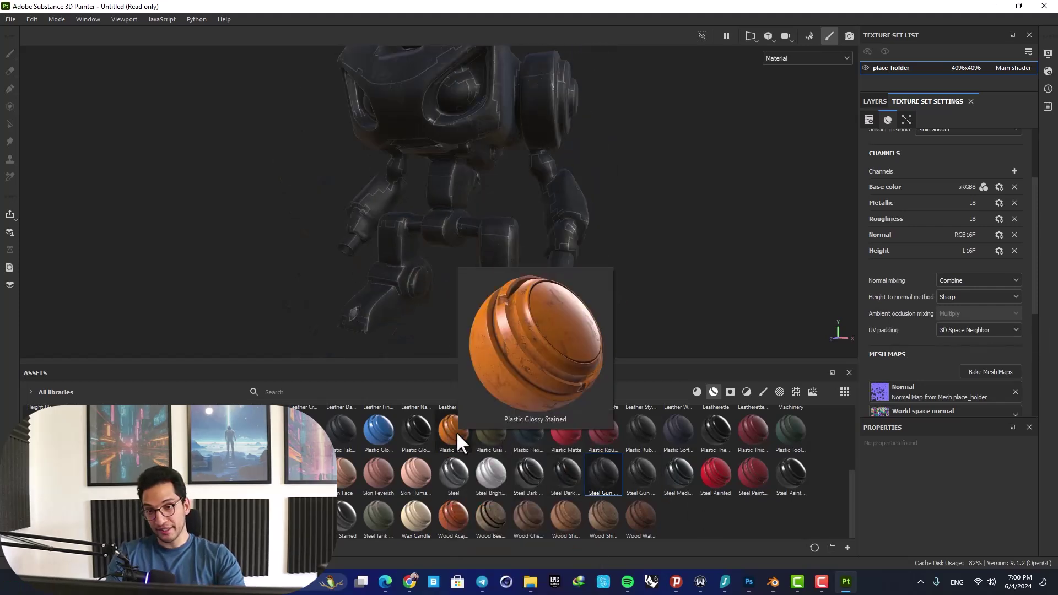
left_click_drag(455, 431, 562, 248)
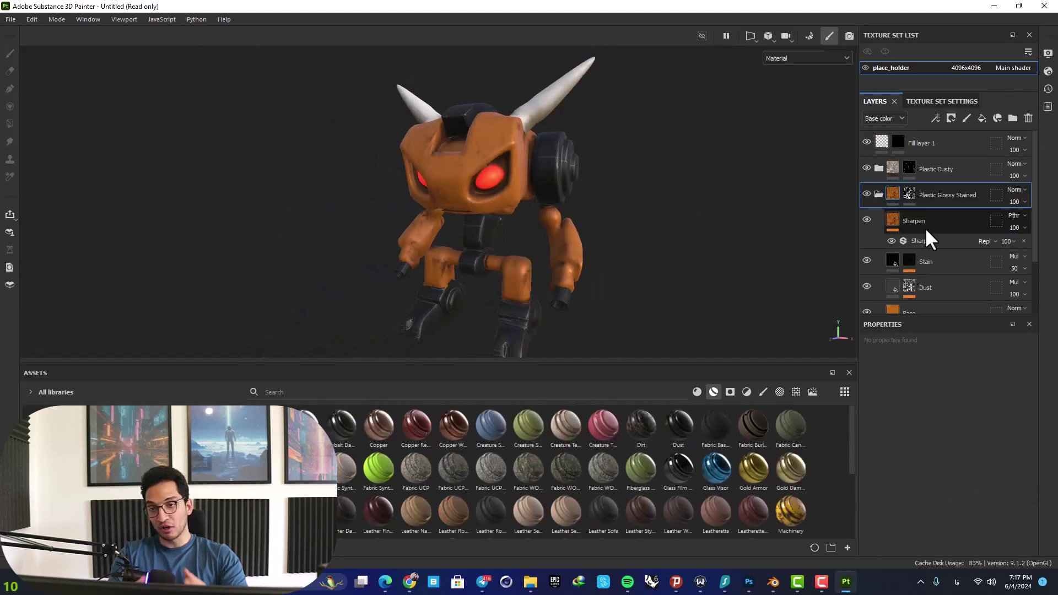
Step: Set the Plastic Glossy Stained Base layer's metallic value to 1 and its base color to 9E9A96
scroll(925, 279, "down", 2)
left_click(925, 279)
scroll(947, 463, "down", 2)
left_click_drag(947, 467, 1004, 469)
left_click(944, 420)
left_click_drag(836, 359, 765, 354)
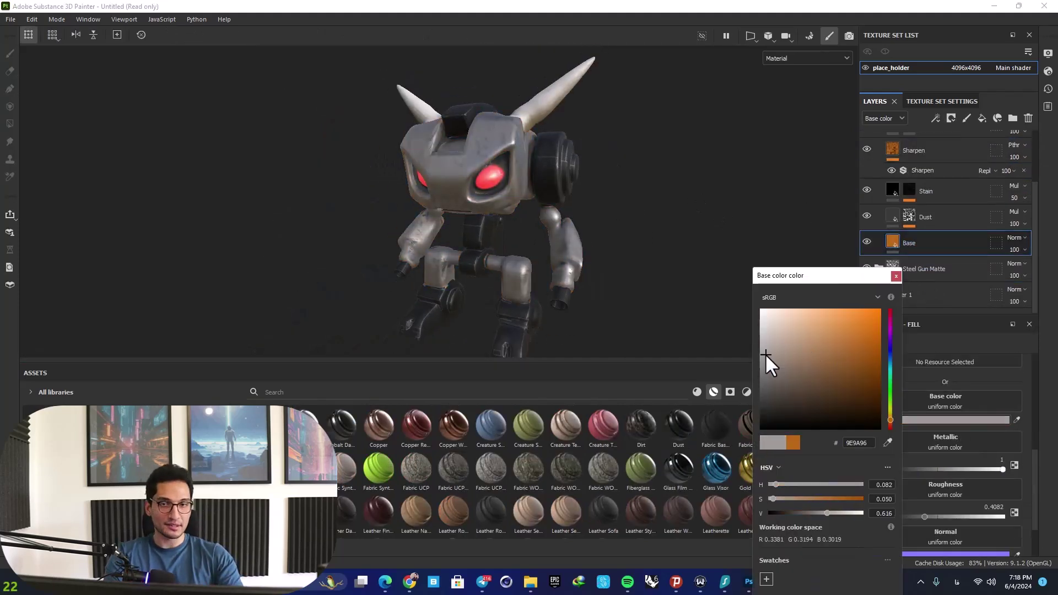
Step: Inspect the robot's armor up close and try dark blue and dark green base colors on it
left_click_drag(395, 165, 578, 180, "alt")
scroll(446, 146, "up", 3)
left_click_drag(447, 147, 413, 132, "alt")
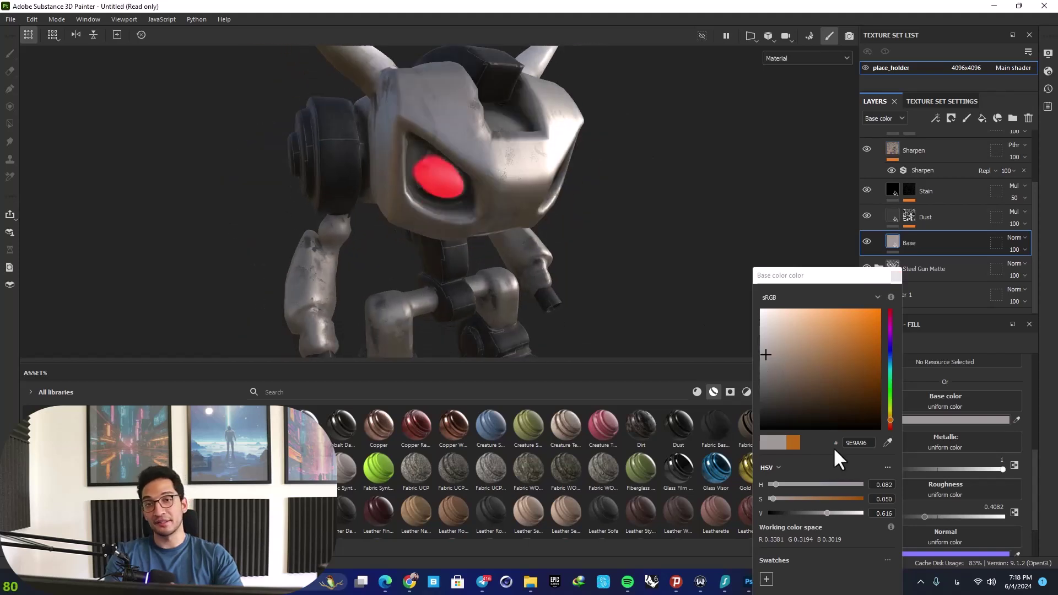
left_click(890, 329)
left_click_drag(860, 369, 839, 401)
left_click_drag(612, 232, 475, 214, "alt")
left_click(890, 350)
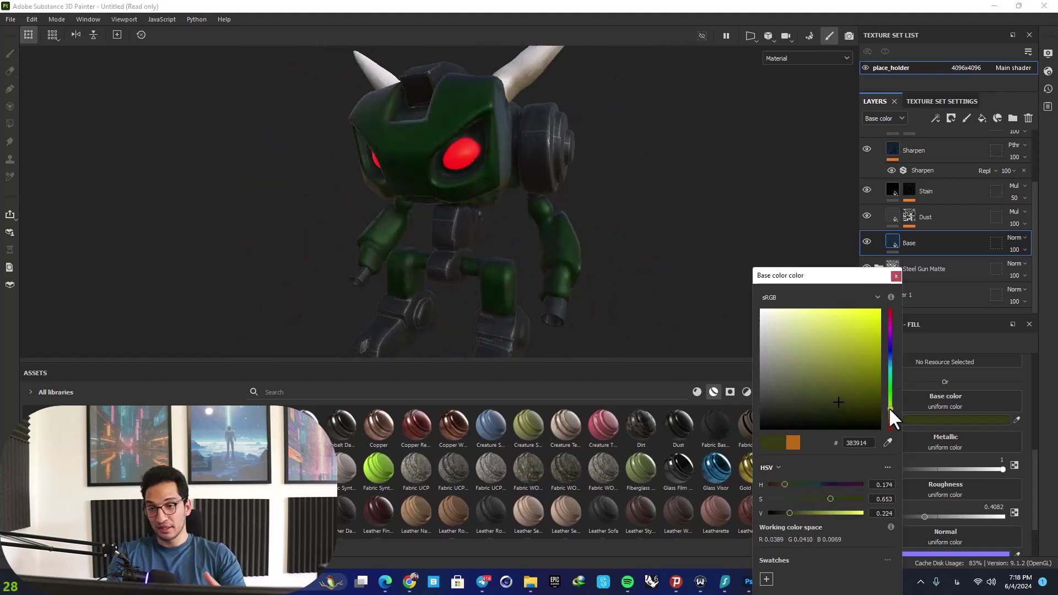
Step: Set the armor's base color to neutral grey 7D7D7D, check it from several angles and close the color picker
left_click_drag(890, 356, 890, 348)
left_click_drag(827, 374, 753, 369)
left_click_drag(557, 221, 515, 207, "alt")
left_click_drag(419, 184, 458, 189, "alt")
scroll(458, 188, "down", 3)
scroll(459, 188, "up", 3)
middle_click_drag(504, 236, 529, 227, "alt")
left_click_drag(529, 226, 538, 248, "alt")
left_click_drag(398, 245, 400, 242, "alt")
left_click_drag(821, 279, 796, 205)
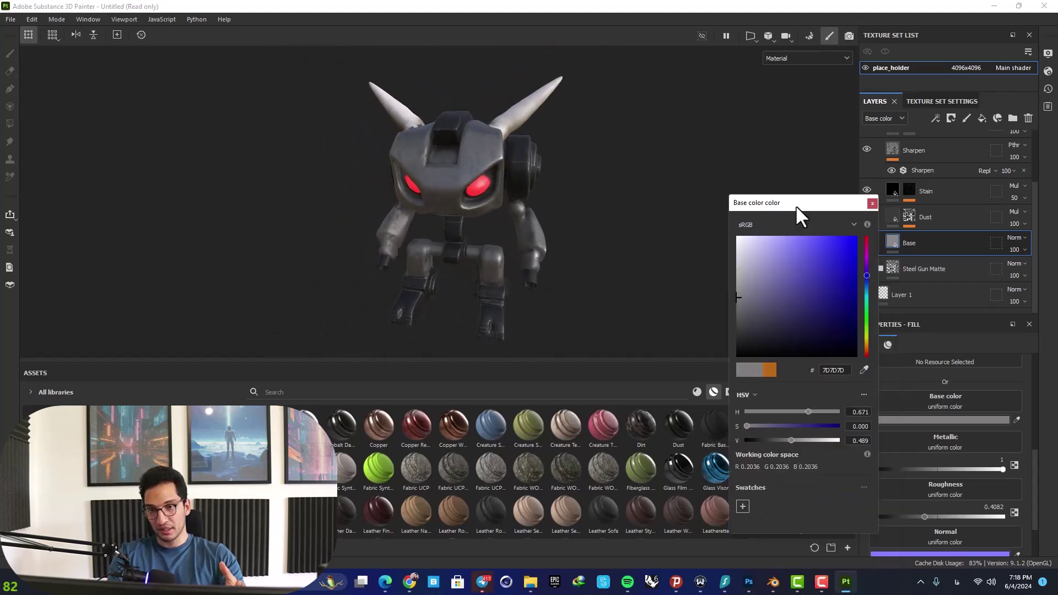
left_click(872, 202)
Step: Lower the armor Base layer's roughness to 0.1224 and check the glossier finish around the head
left_click_drag(902, 511, 885, 517)
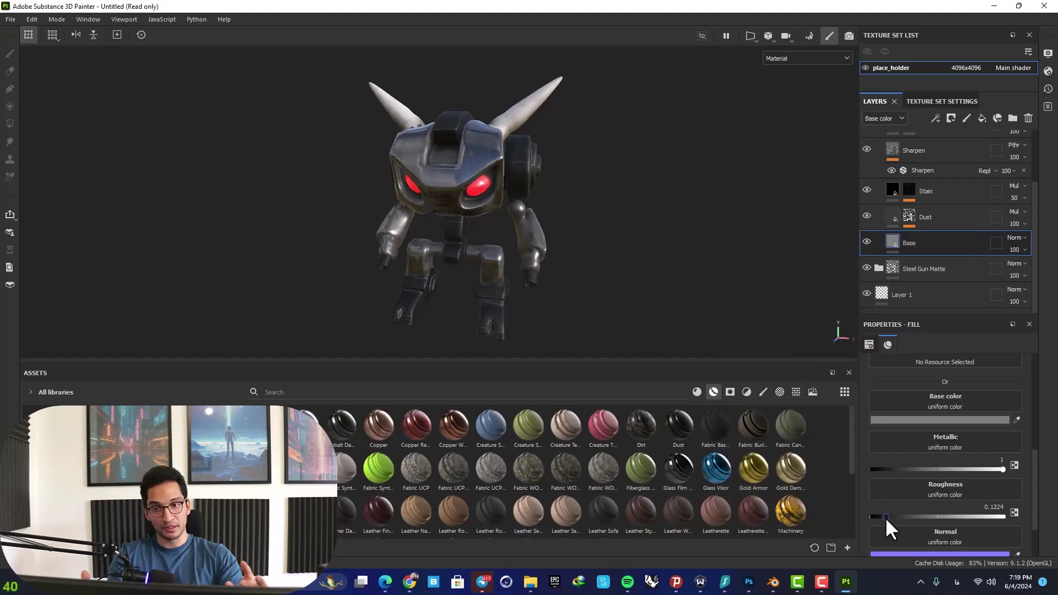
left_click_drag(515, 200, 484, 154, "alt")
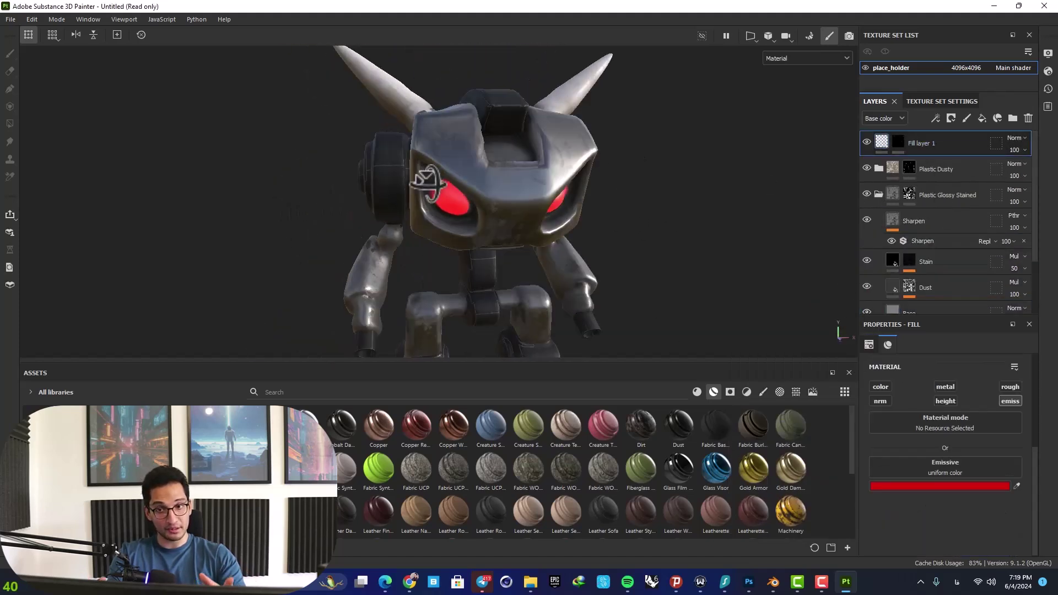
mouse_move(427, 179)
left_mouse_down("alt")
mouse_move(475, 188)
mouse_move(479, 171)
left_mouse_up("alt")
Step: Add a new layer and stamp an arrow alpha onto the robot's upper leg through the second fill layer's mask
left_click(967, 119)
mouse_move(496, 308)
middle_mouse_down("alt")
mouse_move(496, 124)
mouse_move(483, 228)
middle_mouse_up("alt")
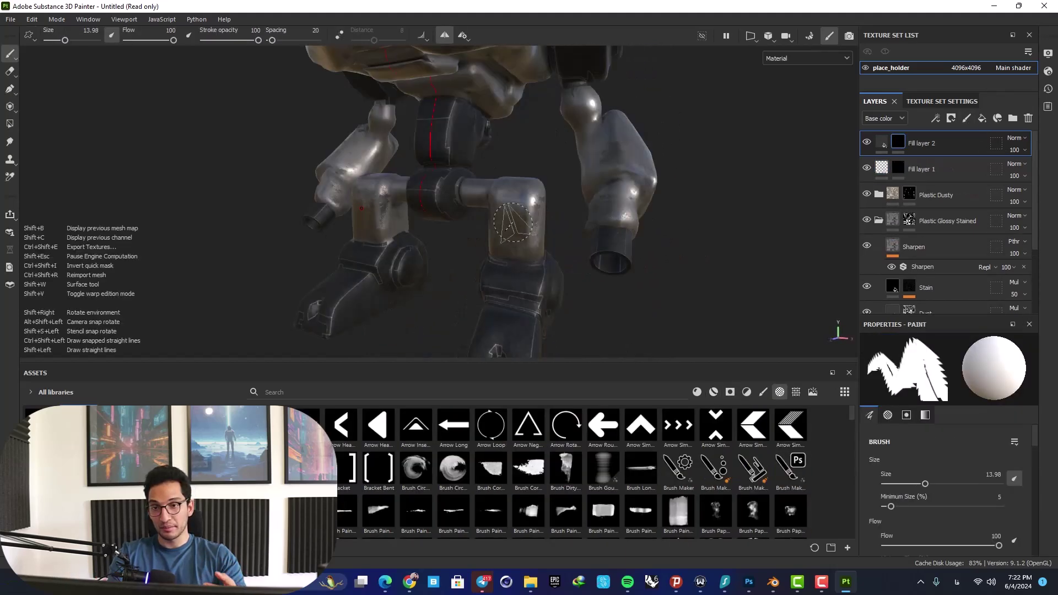
right_click_drag(515, 235, 325, 227, "alt")
left_click_drag(519, 237, 602, 244, "alt")
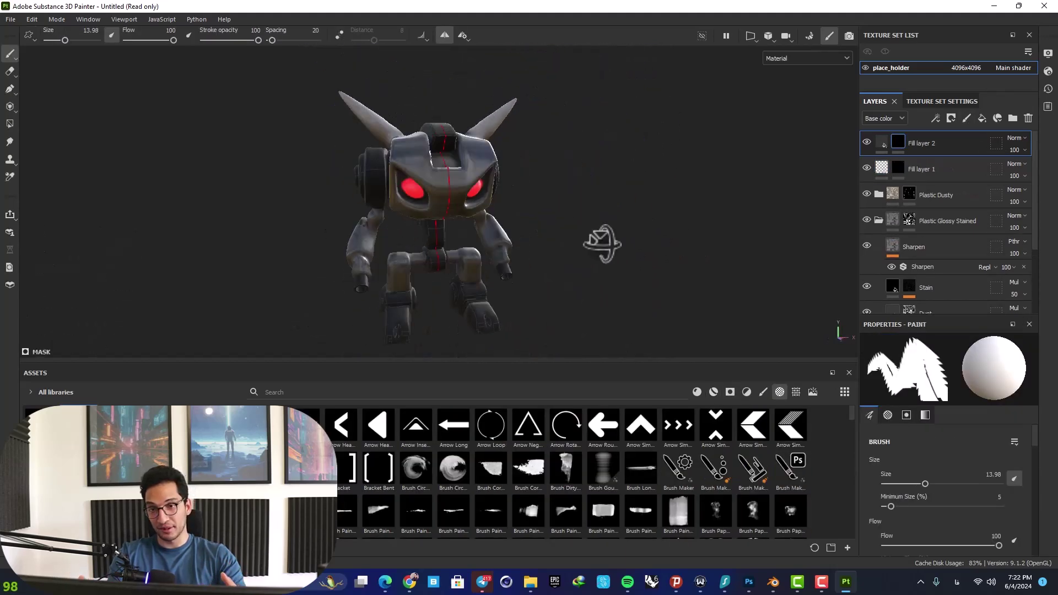
middle_click_drag(459, 256, 451, 208, "alt")
right_click_drag(451, 207, 469, 257, "alt")
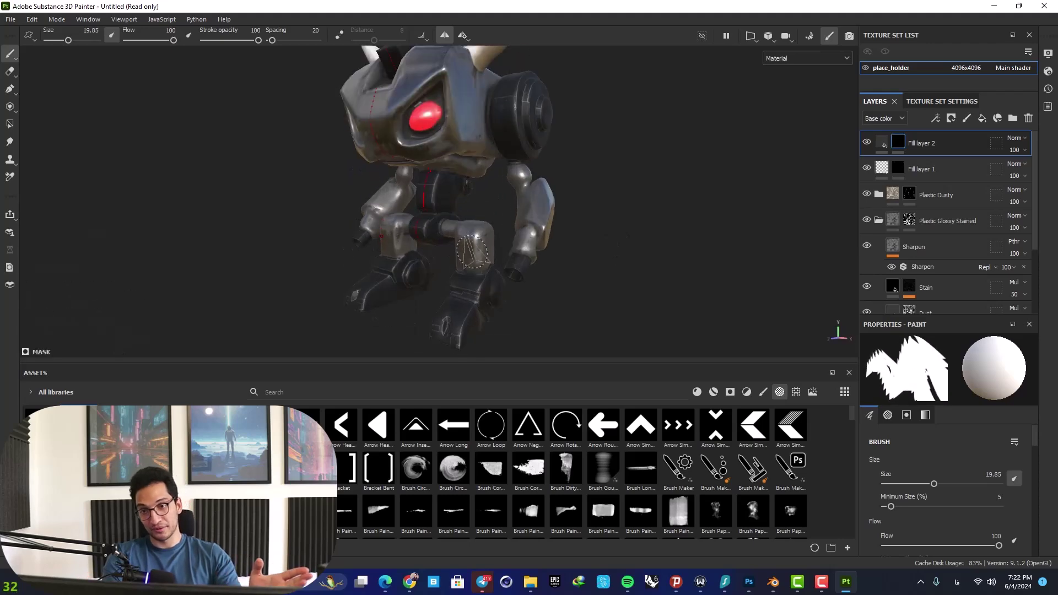
mouse_move(472, 262)
left_mouse_down("ctrl")
mouse_move(461, 282)
mouse_move(469, 215)
left_mouse_up("ctrl")
mouse_move(469, 215)
right_mouse_down("alt")
mouse_move(480, 241)
mouse_move(450, 235)
right_mouse_up("alt")
left_click_drag(450, 236, 433, 272, "alt")
right_click_drag(432, 271, 543, 277, "alt")
mouse_move(543, 276)
left_mouse_down("alt")
mouse_move(511, 277)
mouse_move(524, 278)
left_mouse_up("alt")
Step: Add a Dirt generator to the second fill layer's mask
left_click(936, 118)
left_click(937, 118)
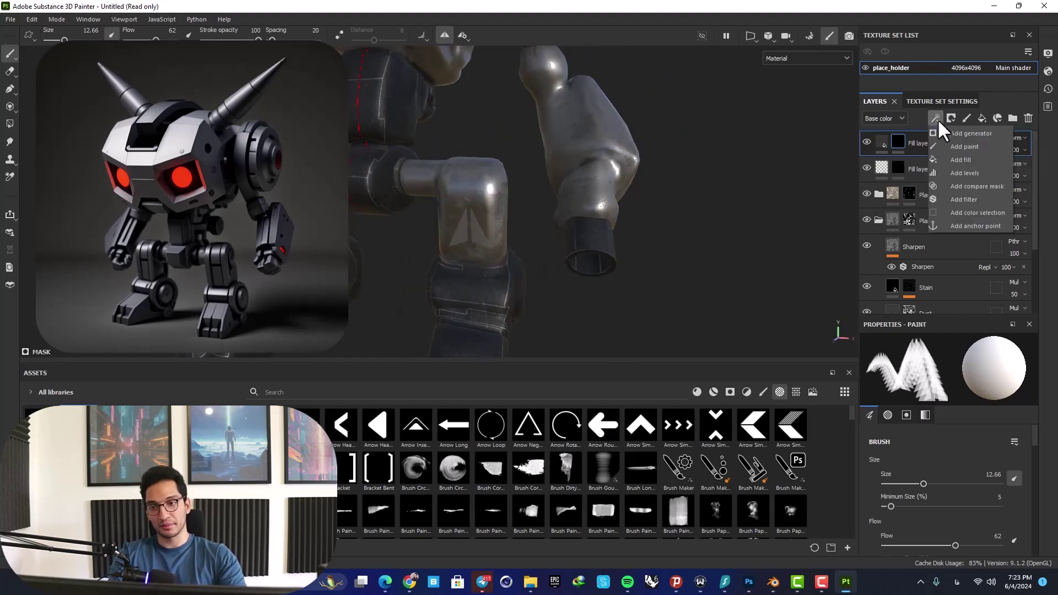
left_click(992, 180)
left_click(914, 438)
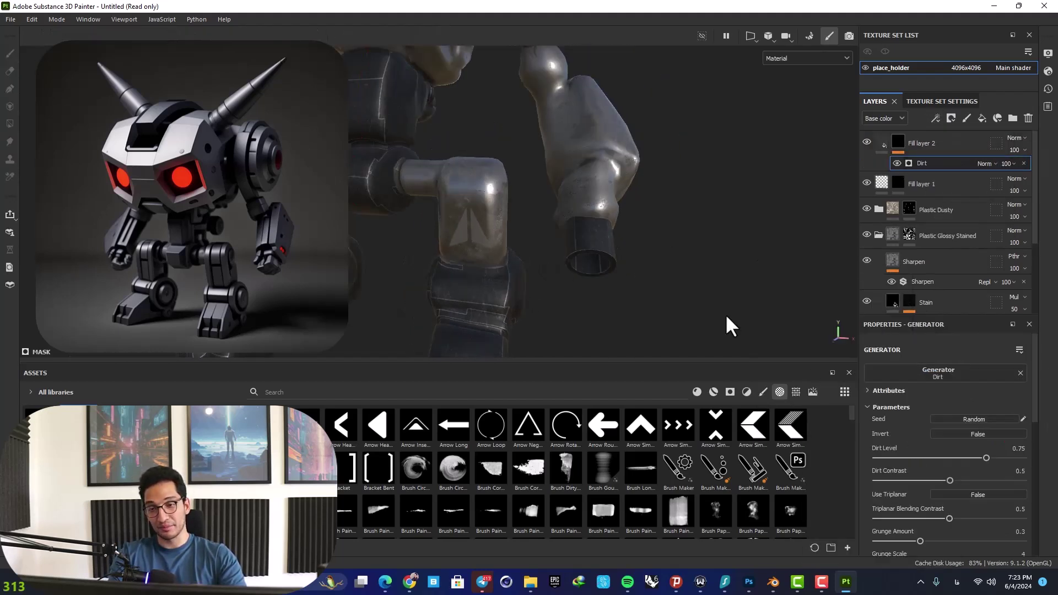
left_click(933, 147)
Step: Set the Dirt generator's opacity to 39 and delete the generator from the second fill layer
middle_click_drag(626, 124, 659, 356, "alt")
right_click_drag(659, 356, 601, 309, "alt")
left_click(924, 162)
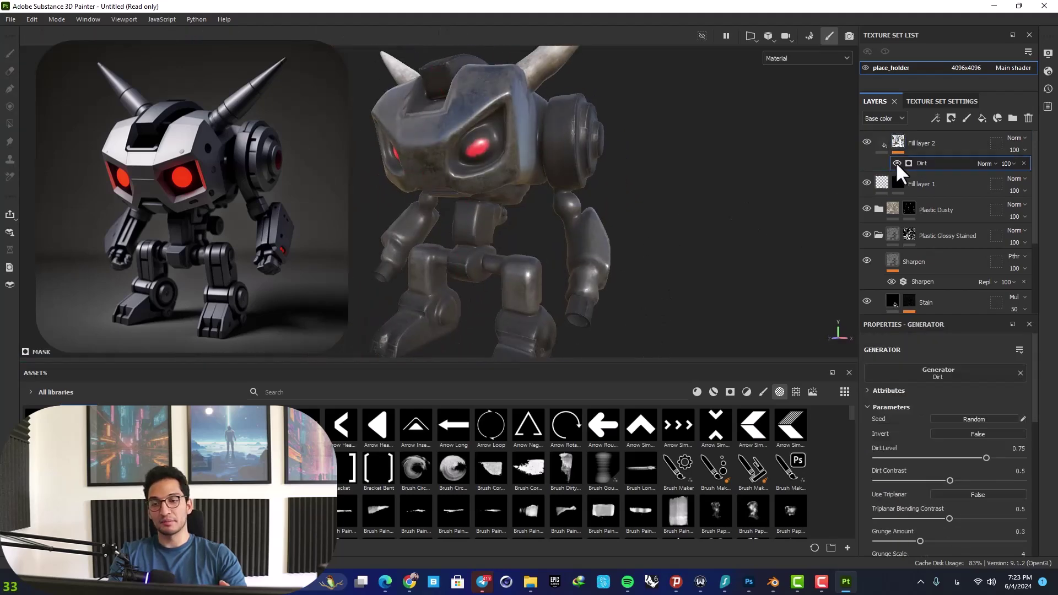
left_click(1009, 163)
left_click_drag(1014, 183, 1022, 184)
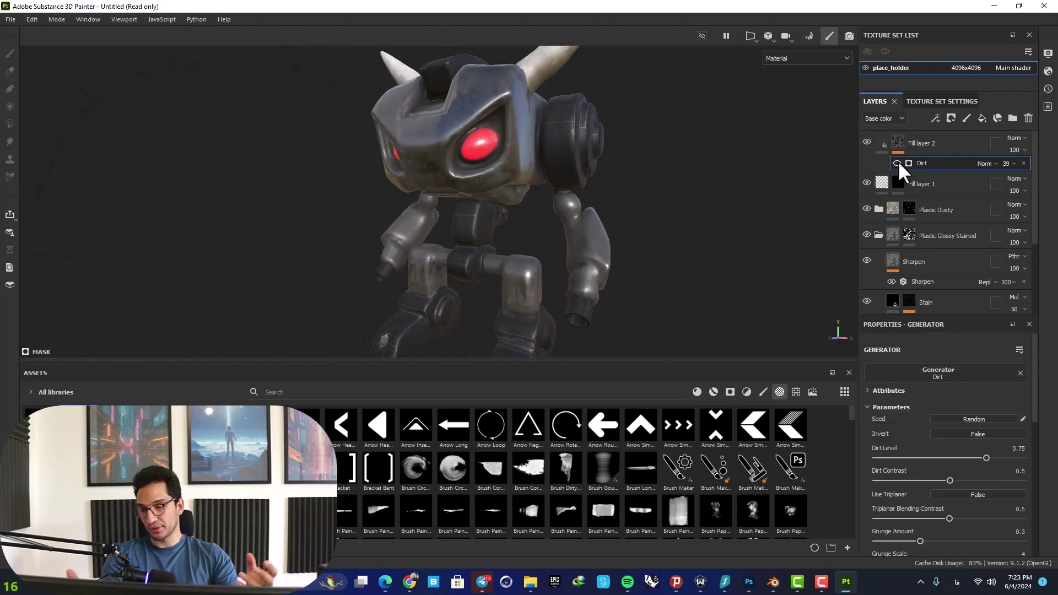
key("Delete")
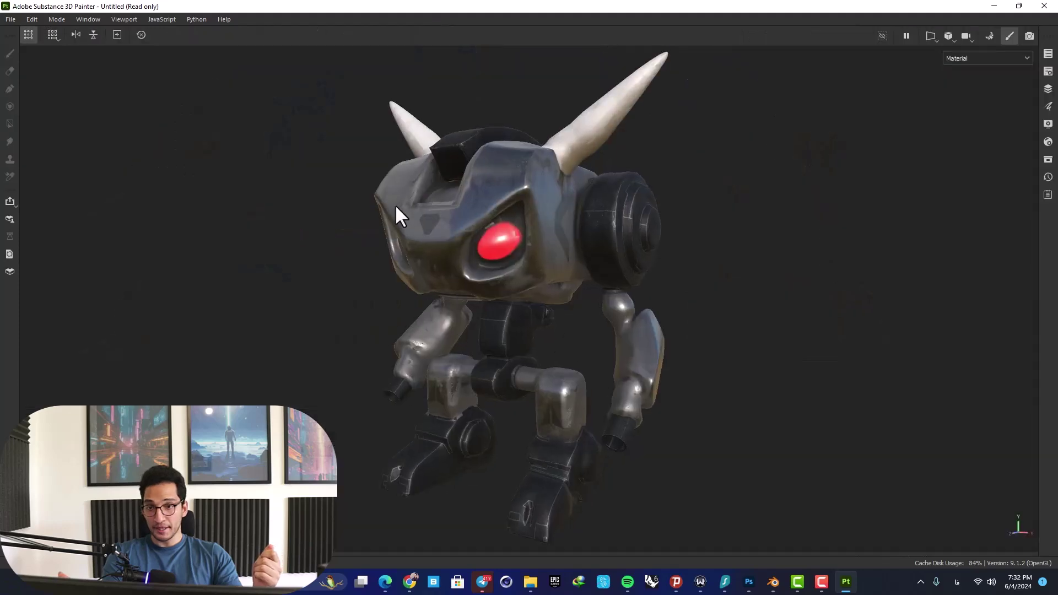
Step: Examine the finished textures on the robot's head and body up close and from a distance
scroll(544, 243, "up", 5)
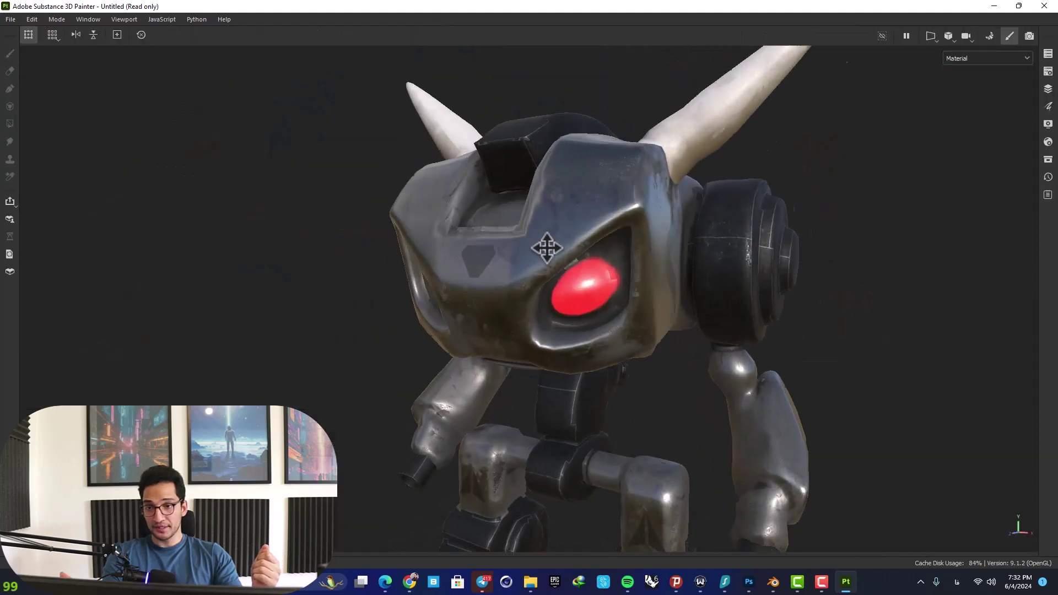
left_click_drag(672, 230, 574, 256, "alt")
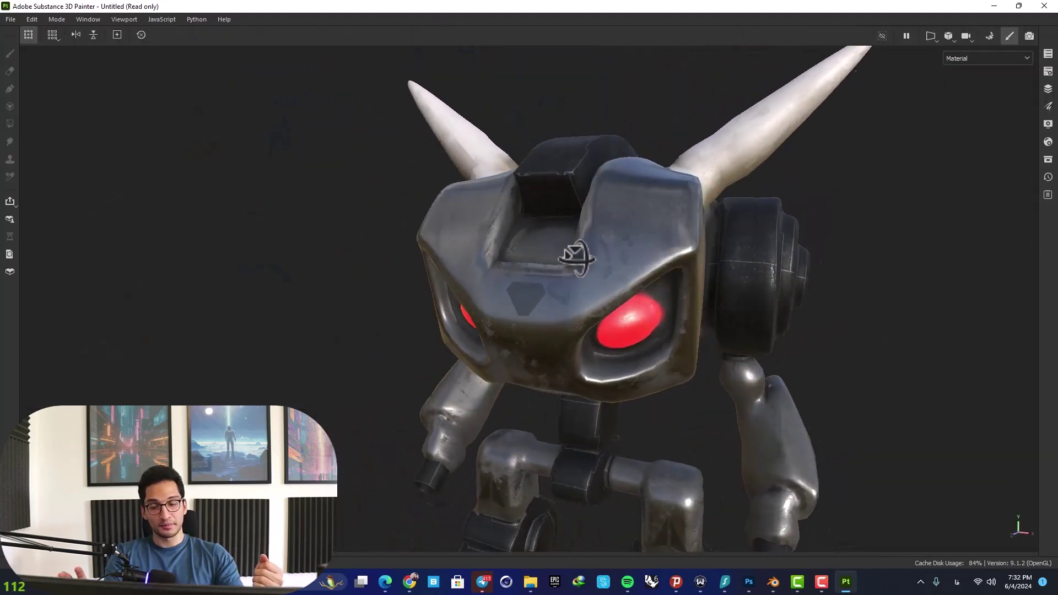
scroll(574, 256, "down", 4)
scroll(597, 355, "down", 6)
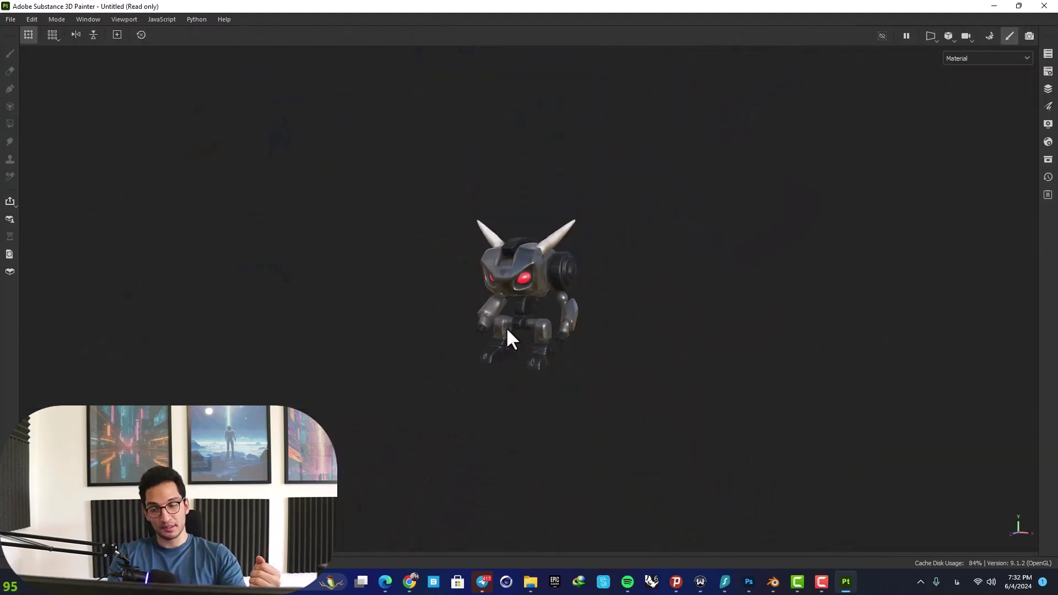
scroll(504, 324, "up", 2)
left_click_drag(502, 322, 478, 355, "alt")
scroll(515, 306, "up", 4)
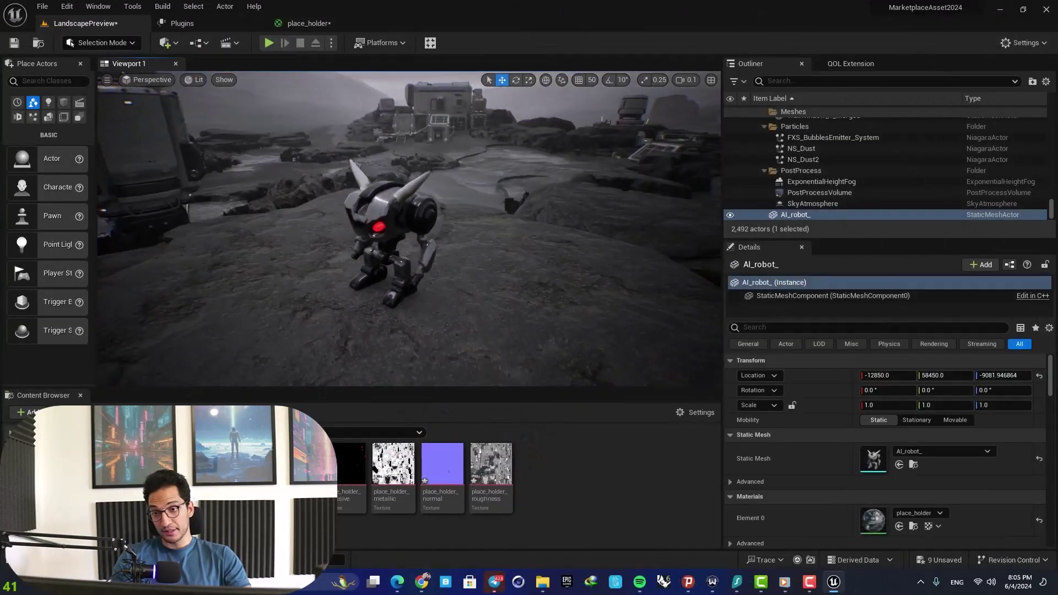
Step: Examine the textured robot in the Unreal level from the front and side, near and far
left_click_drag(385, 259, 458, 256, "alt")
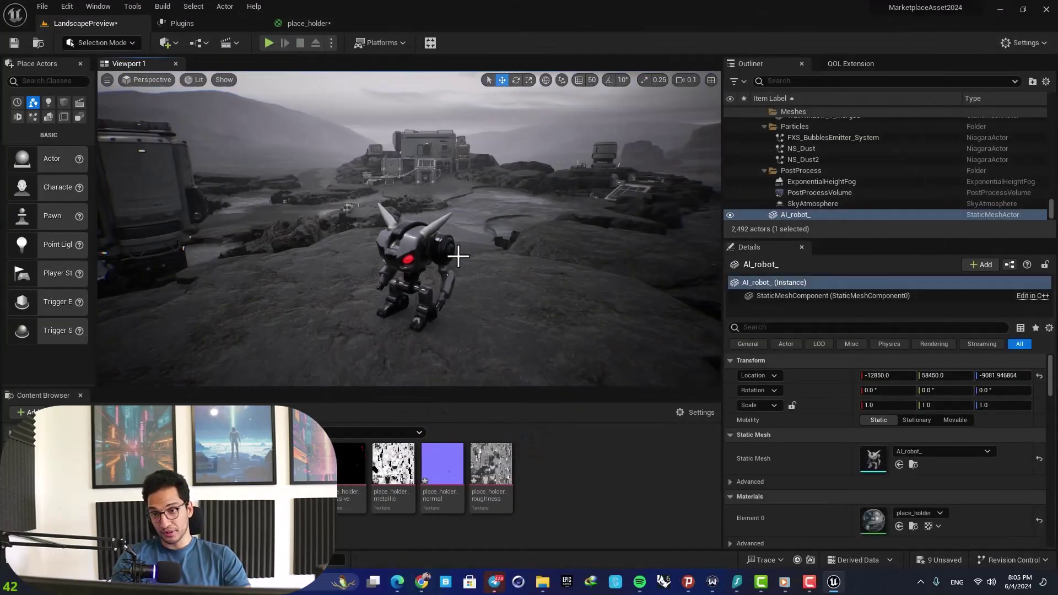
scroll(458, 257, "up", 1)
right_click_drag(459, 256, 551, 248)
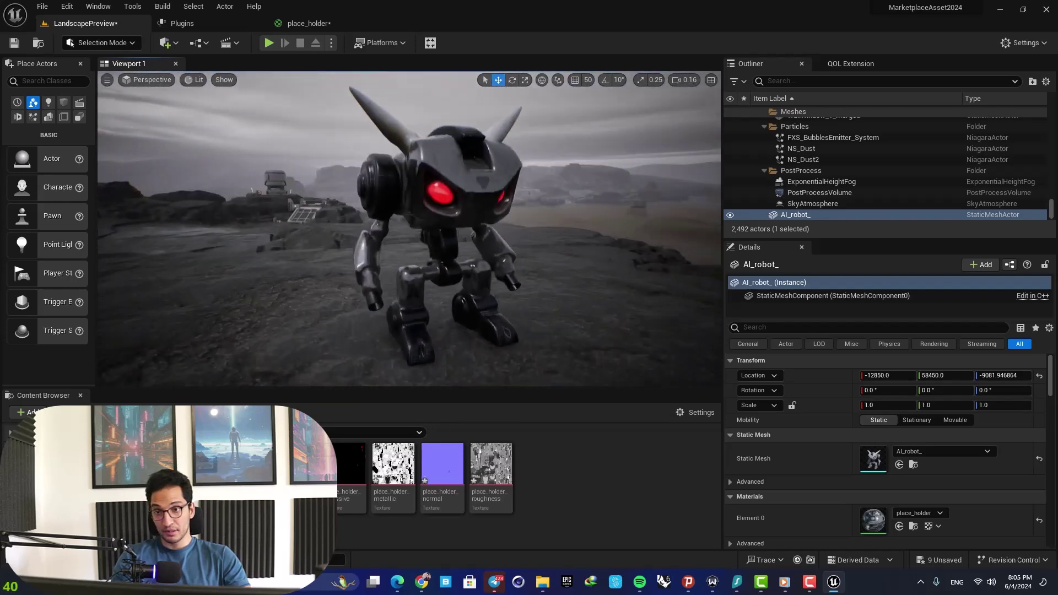
right_click_drag(480, 232, 504, 224)
mouse_move(529, 187)
right_mouse_down()
mouse_move(491, 190)
mouse_move(534, 184)
right_mouse_up()
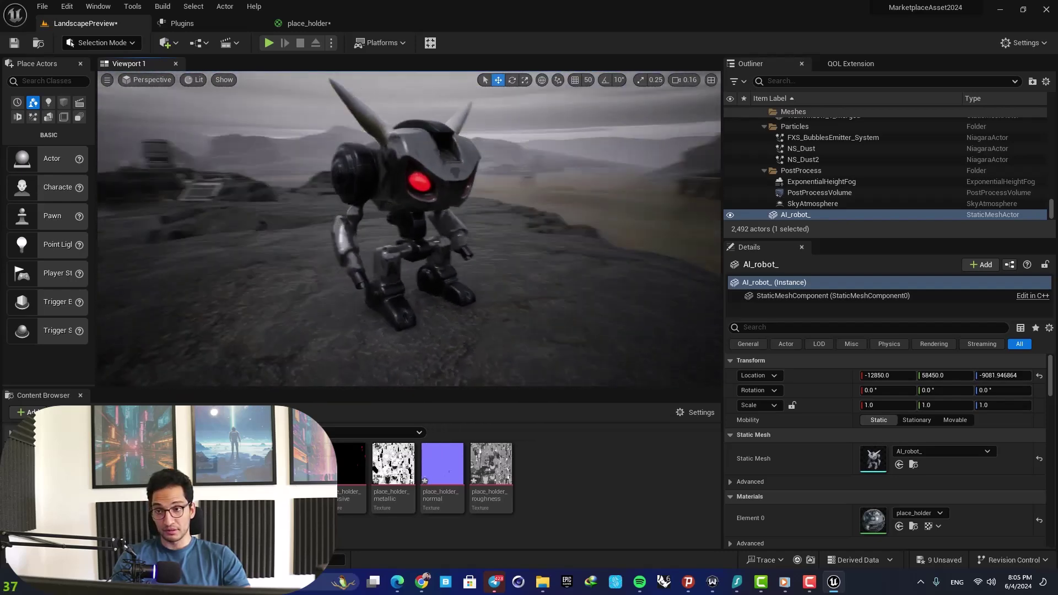
right_click_drag(409, 229, 529, 231)
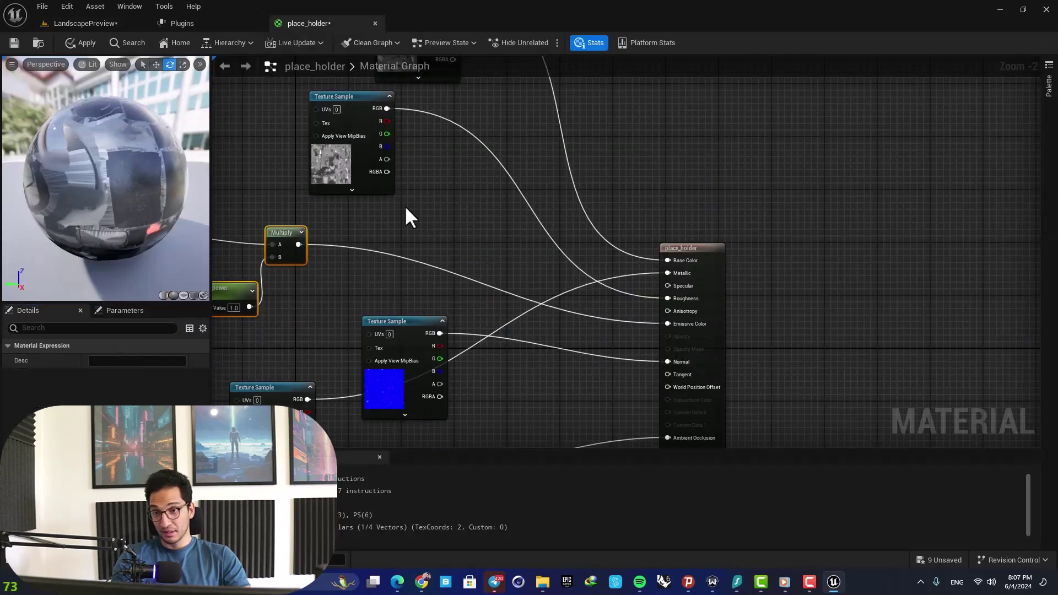
Step: Copy the Multiply node beside the roughness texture sample and connect the texture's RGB output to its A input
right_click_drag(405, 205, 423, 247)
left_click(298, 272)
key("ctrl+c")
key("ctrl+v")
left_click_drag(460, 182, 480, 158)
left_click_drag(396, 152, 451, 169)
Step: Copy the emissive power parameter as a new parameter named roughness and connect it to the new Multiply node's B input
right_click_drag(352, 248, 480, 240)
left_click(362, 323)
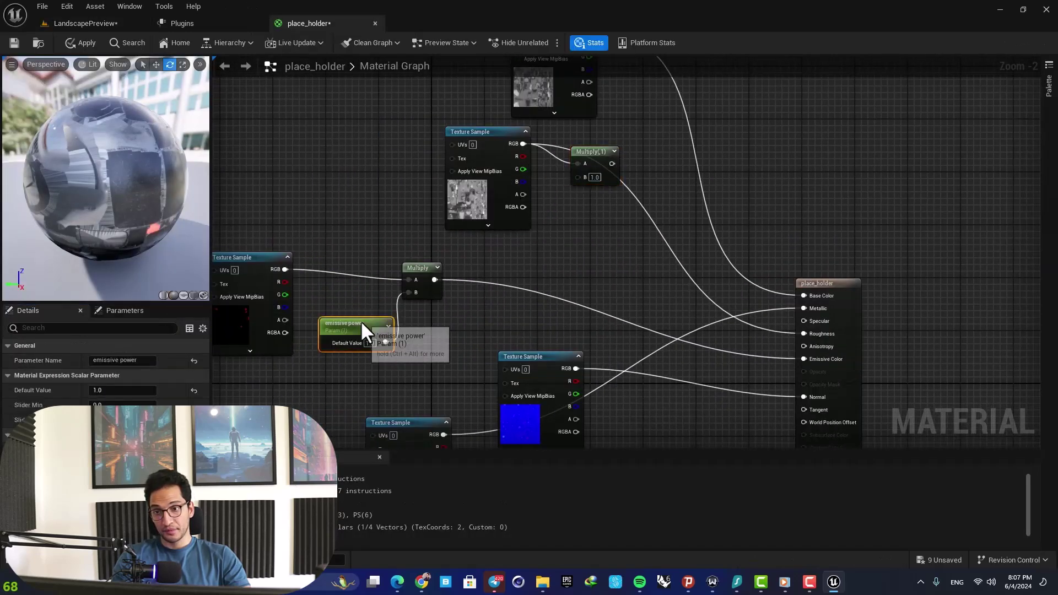
key("ctrl+v")
type("ughness")
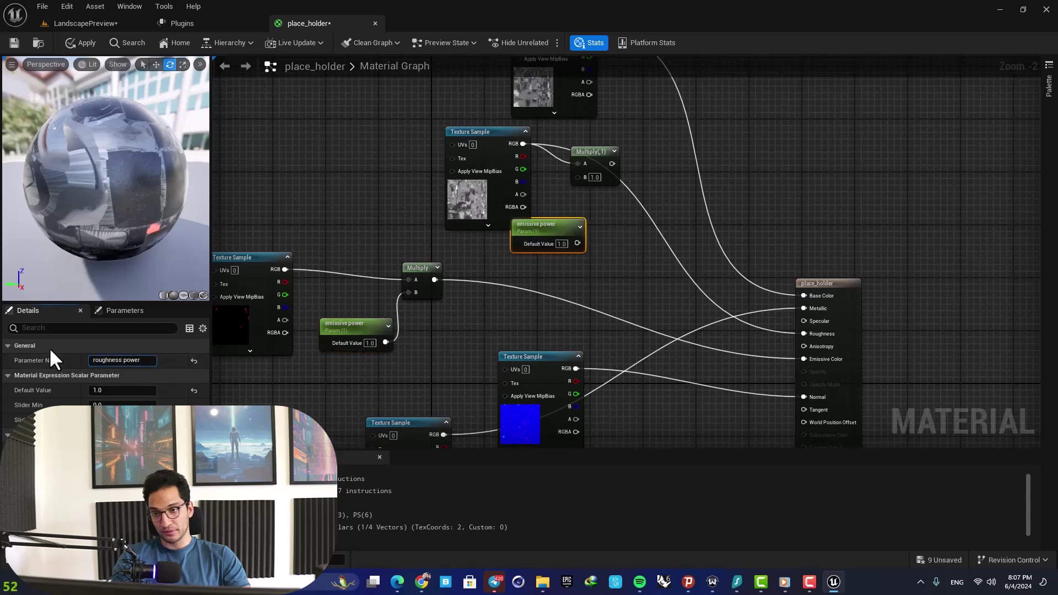
key("Return")
left_click(144, 360)
key("BackSpace")
key("BackSpace")
key("BackSpace")
key("BackSpace")
key("BackSpace")
key("BackSpace")
key("Return")
left_click_drag(577, 243, 578, 177)
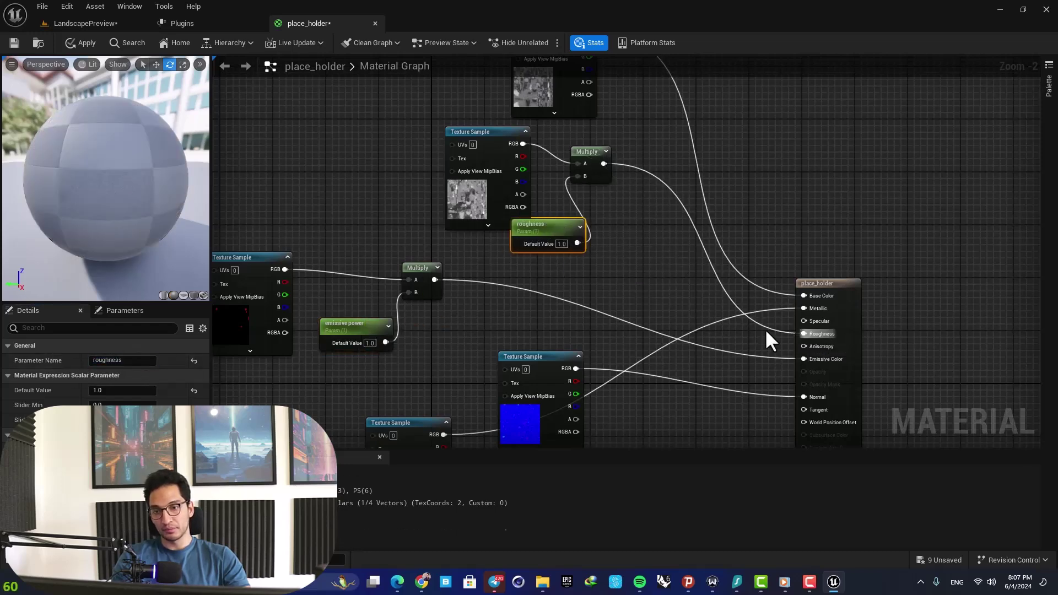
Step: Duplicate the emissive Multiply and parameter nodes and route the metallic texture's RGB through the copy into the Metallic input
right_click_drag(642, 299, 629, 201)
left_click_drag(542, 258, 529, 198)
left_click_drag(359, 166, 402, 245)
key("ctrl+d")
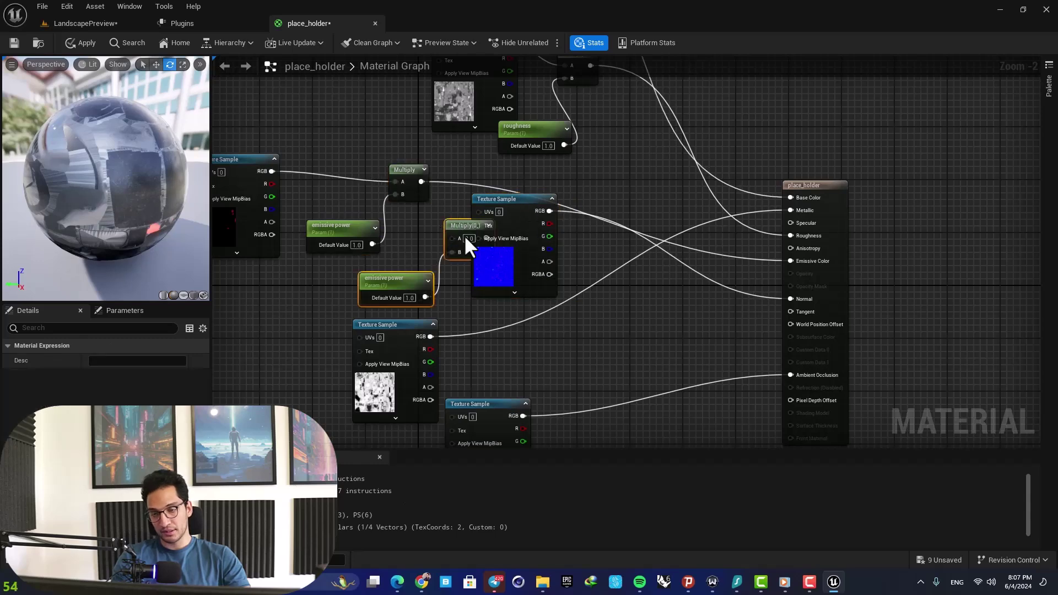
left_click_drag(464, 235, 597, 300)
left_click_drag(431, 337, 790, 210)
Step: Rename the duplicated parameter to metalic and save the place_holder material
left_click(539, 348)
left_click(122, 361)
type("metalic")
key("Return")
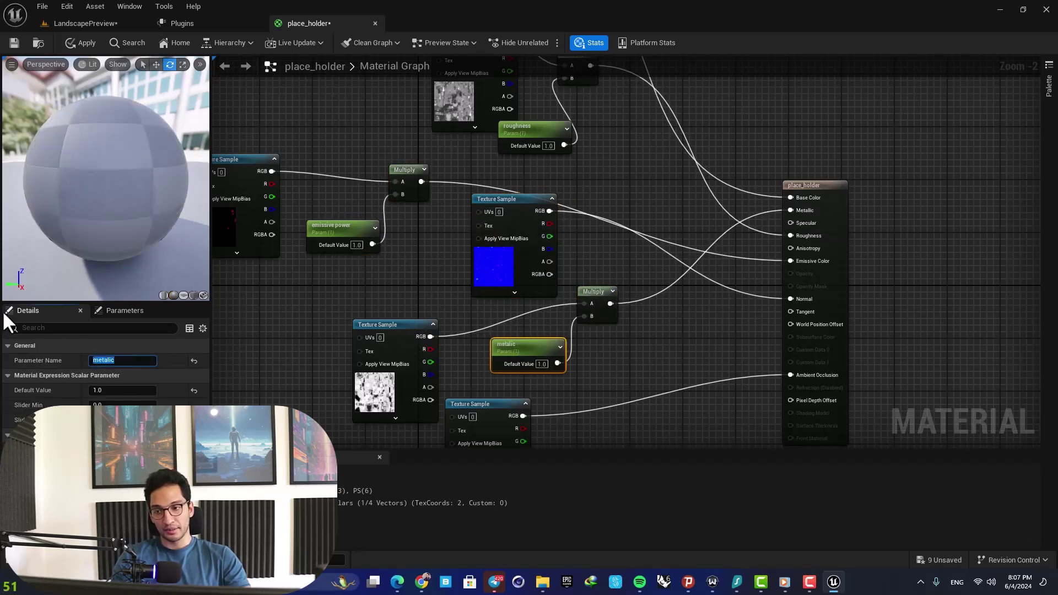
right_click_drag(641, 364, 588, 333)
left_click(14, 43)
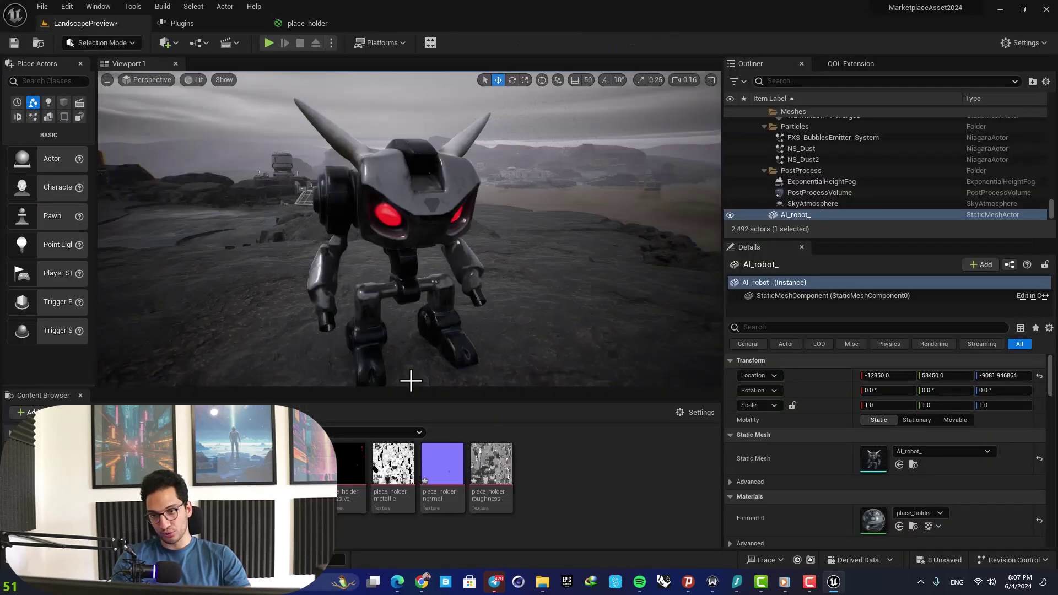
Step: Try emissive power values of 30, 3000 and 100 on the robot's instance1 material
left_click_drag(378, 229, 309, 228, "alt")
left_click(843, 197)
type("30")
key("Return")
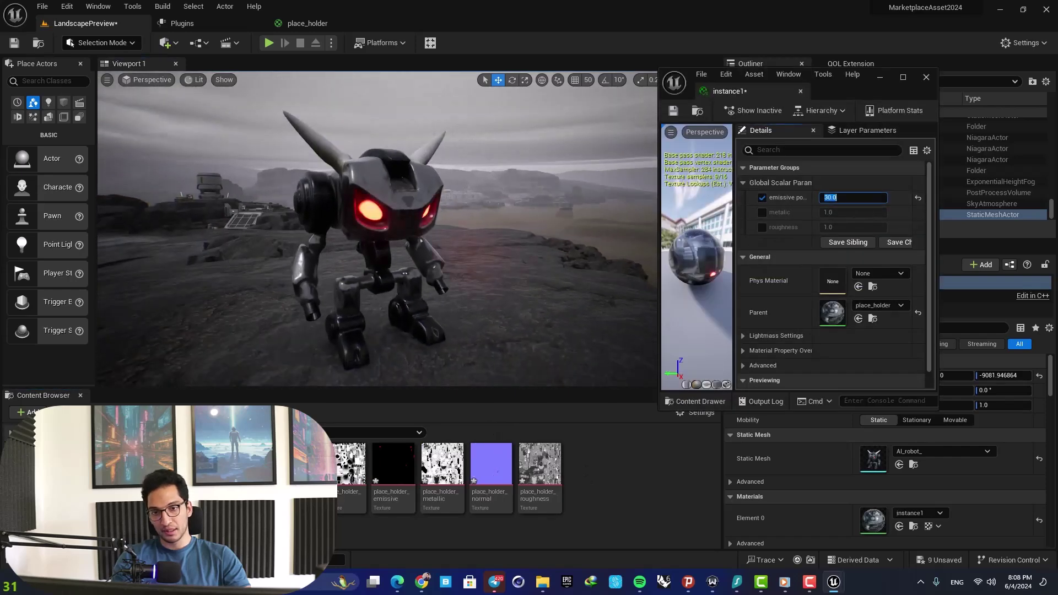
mouse_move(378, 228)
left_mouse_down("alt")
mouse_move(286, 229)
mouse_move(378, 229)
left_mouse_up("alt")
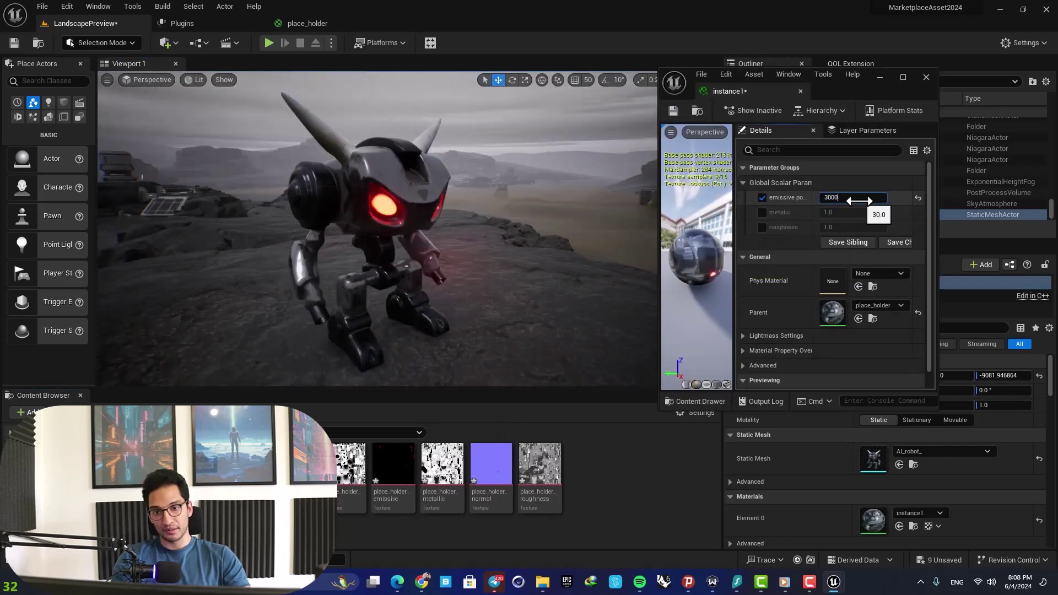
key("Return")
type("100")
key("Return")
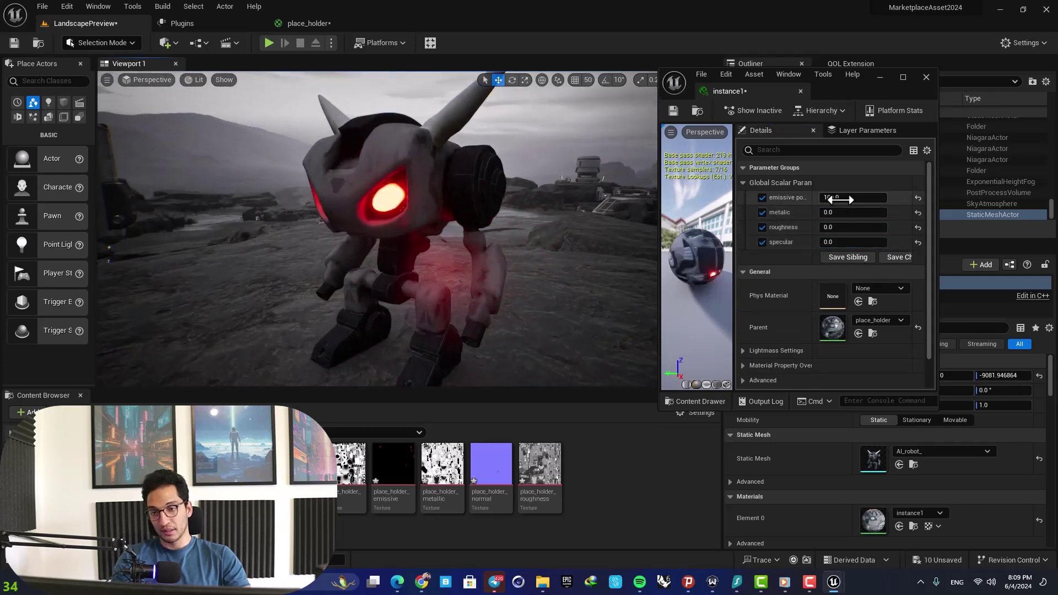
Step: Set instance1's specular and roughness to 0.5 and its metalic value to 1
right_click_drag(386, 232, 474, 232)
type("0.5")
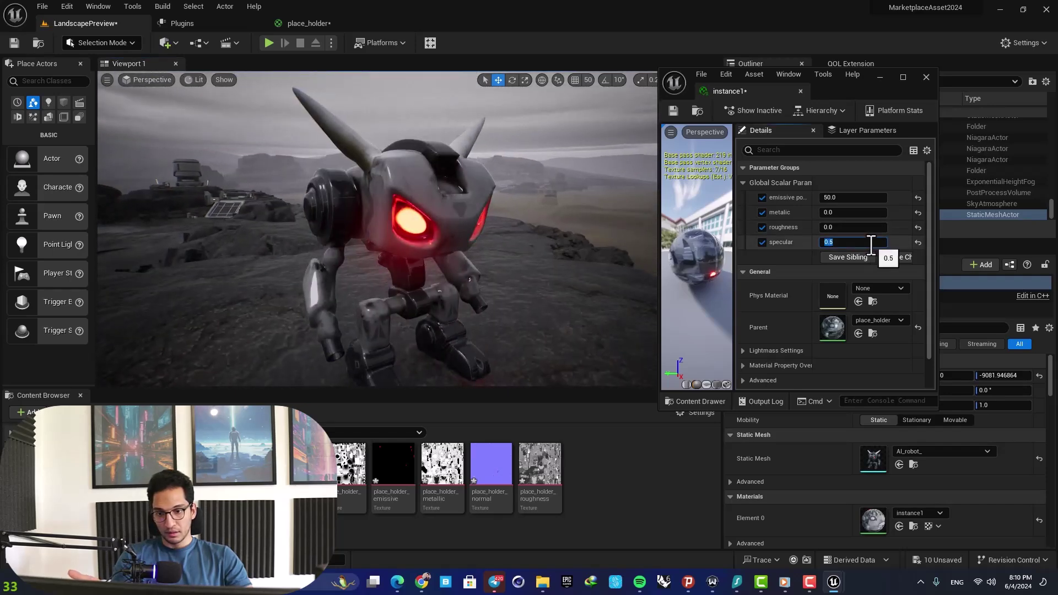
key("Return")
left_click(853, 212)
type("1")
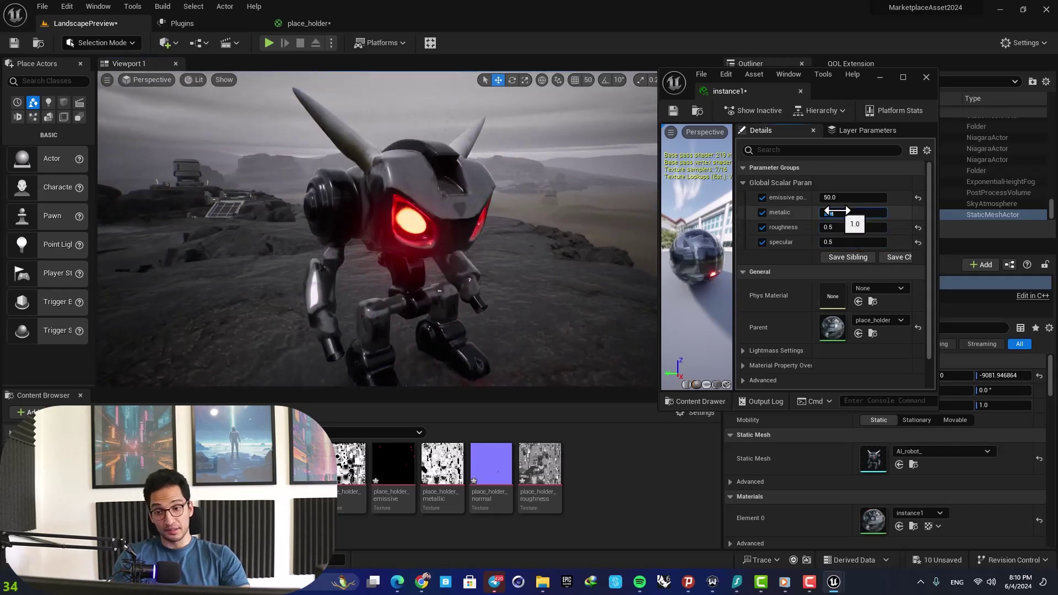
key("Return")
Step: Lower instance1's specular to 0.1 and adjust its metalic value
left_click(840, 242)
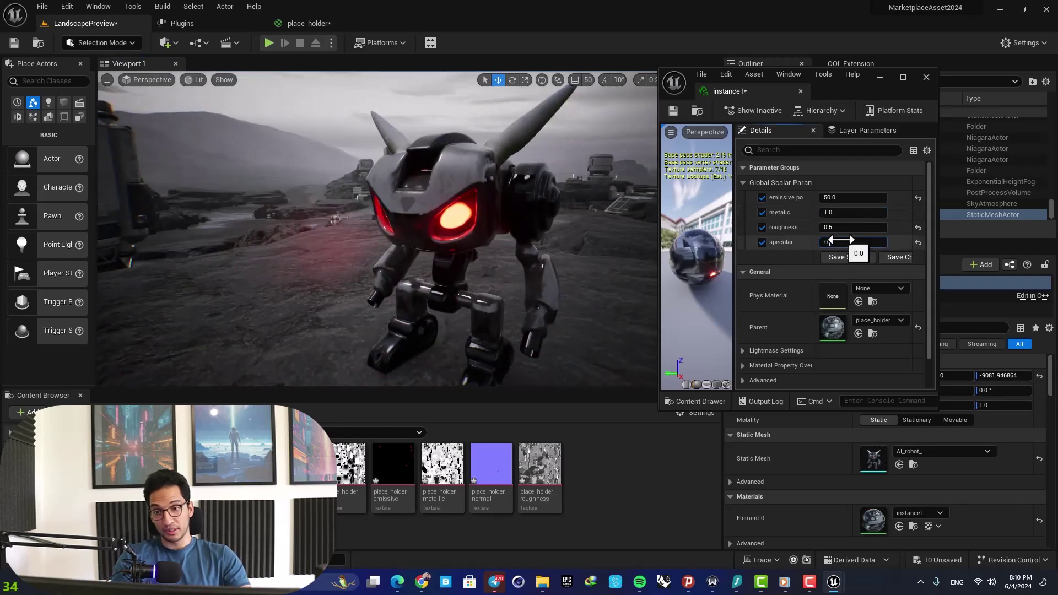
type("0.2")
right_click_drag(529, 231, 377, 228)
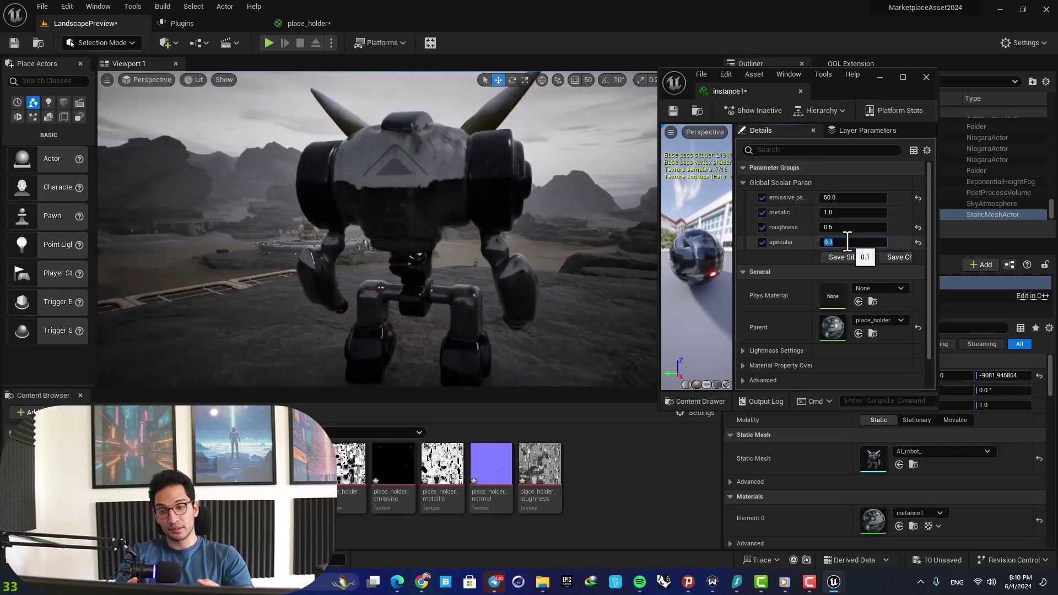
left_click(836, 228)
left_click_drag(846, 213, 836, 213)
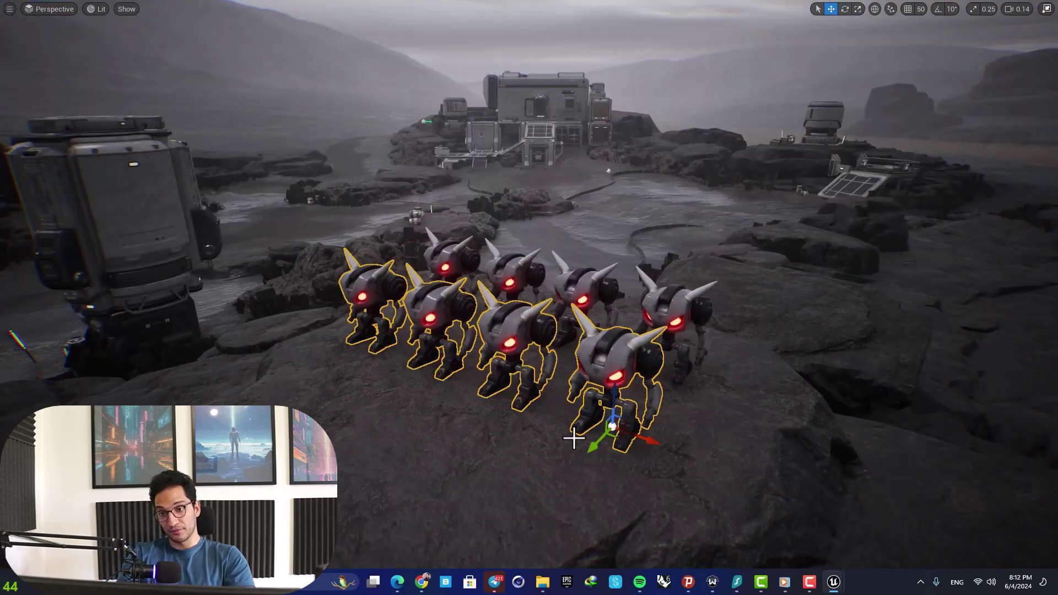
Step: Duplicate the selected front row of four robots into a new row and rotate individual robots to vary their facing
left_click_drag(593, 448, 530, 523, "alt")
left_click(435, 380)
key("e")
left_click_drag(457, 478, 504, 466)
left_click(510, 325)
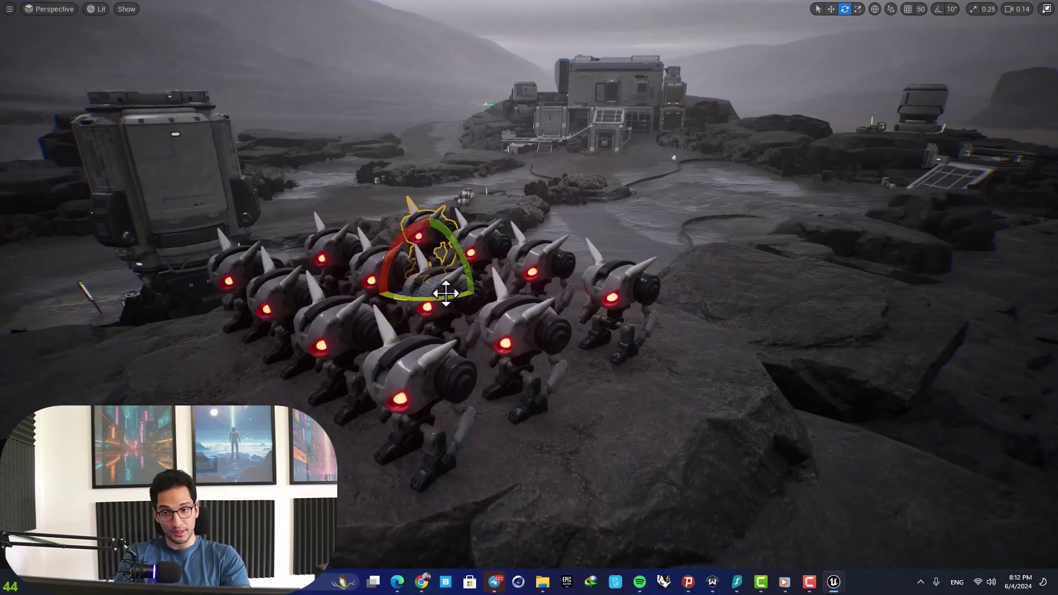
Step: Examine the robot formation in the landscape from close up and further back
right_click_drag(488, 292, 480, 331)
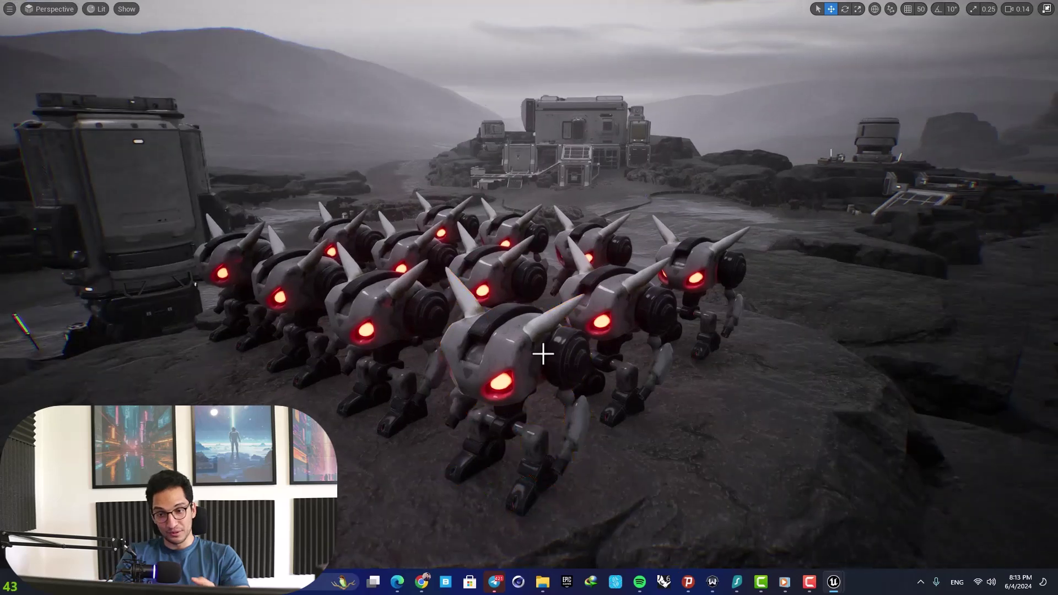
key("s")
right_click_drag(543, 354, 617, 381)
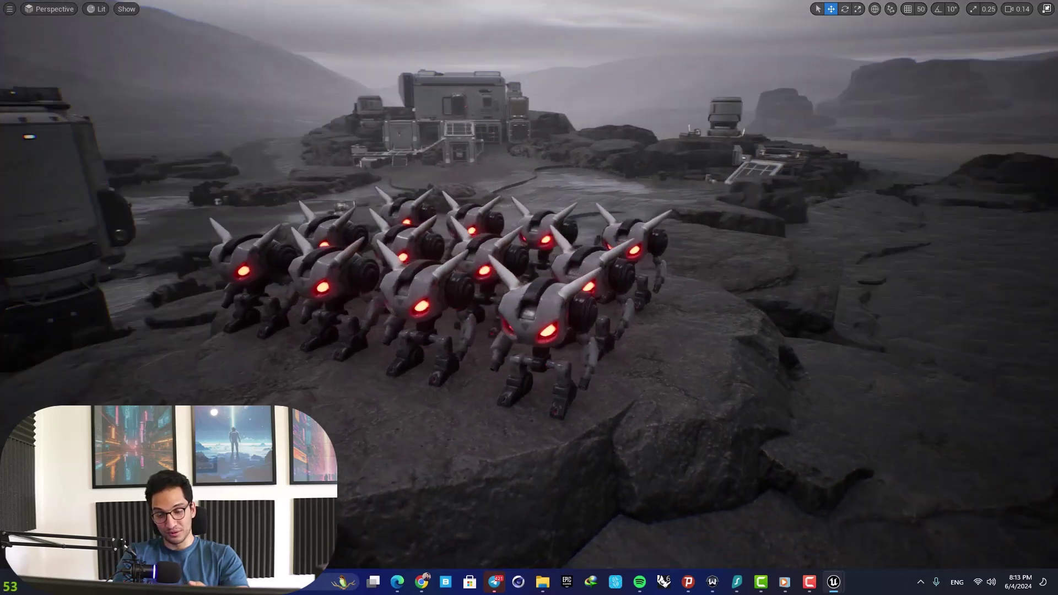